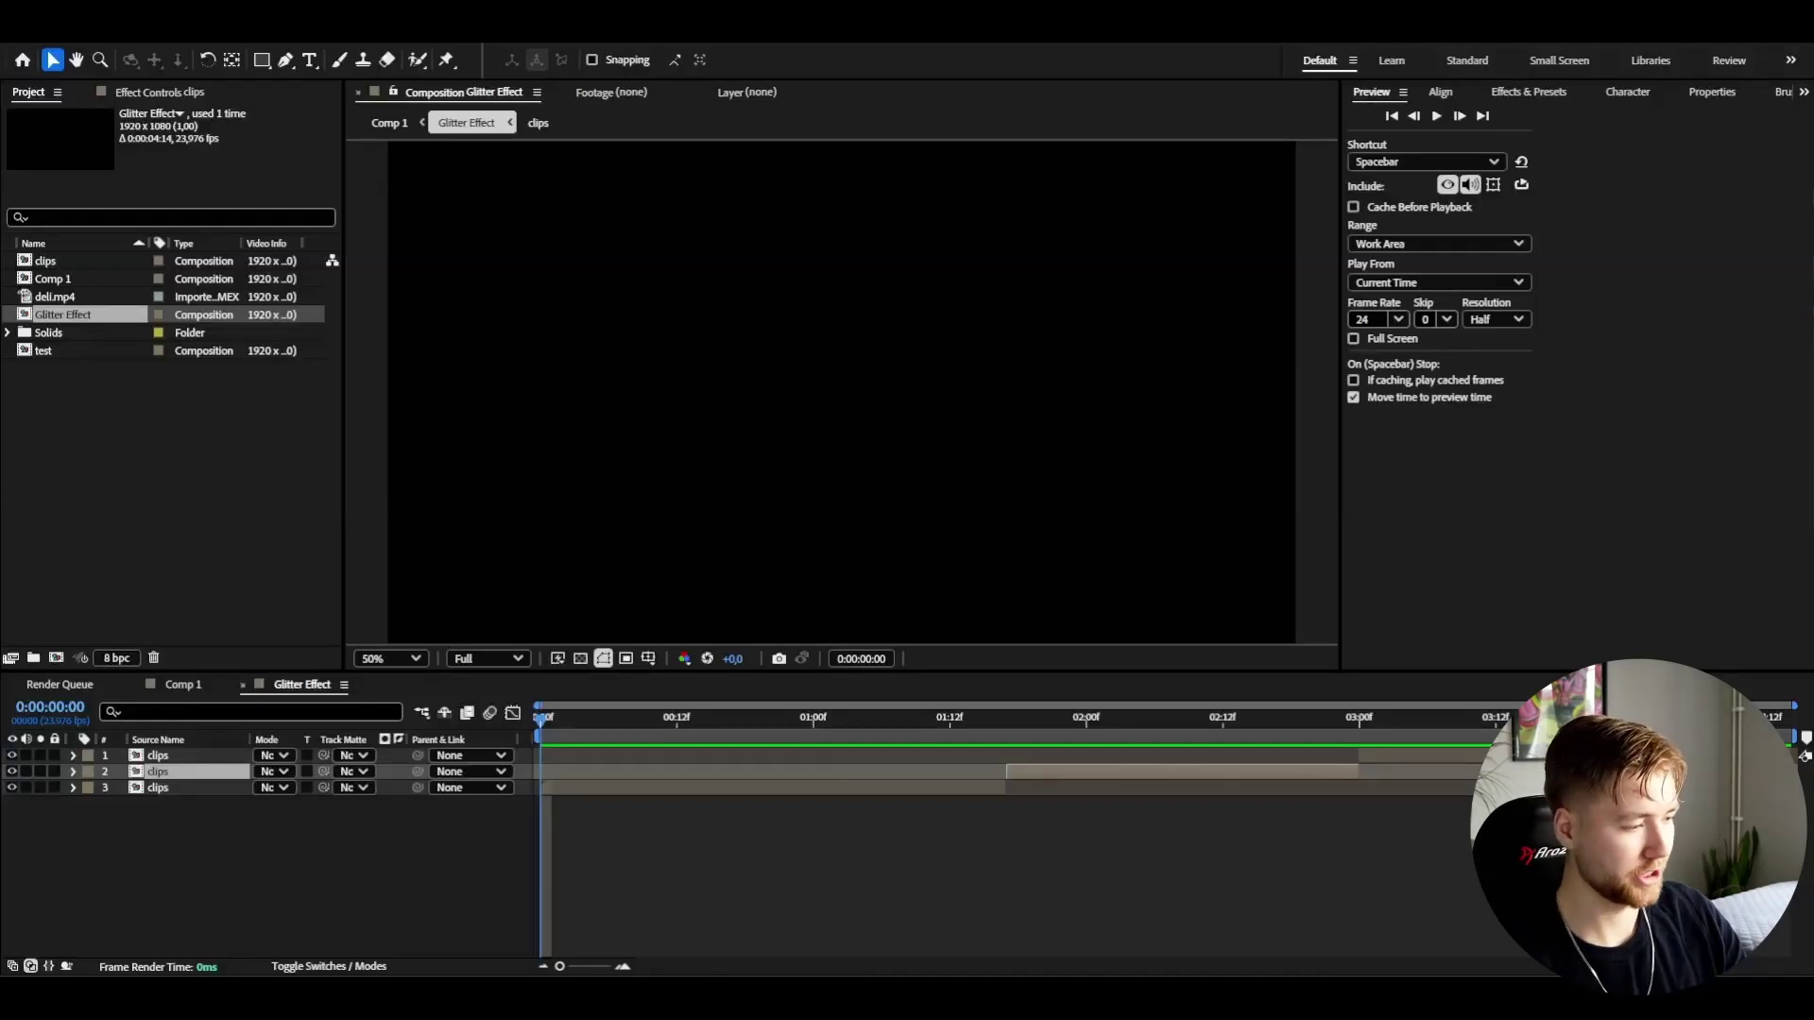
Add an adjustment layer above the clips in the Glitter Effect composition.
left_click_drag(567, 722, 886, 810)
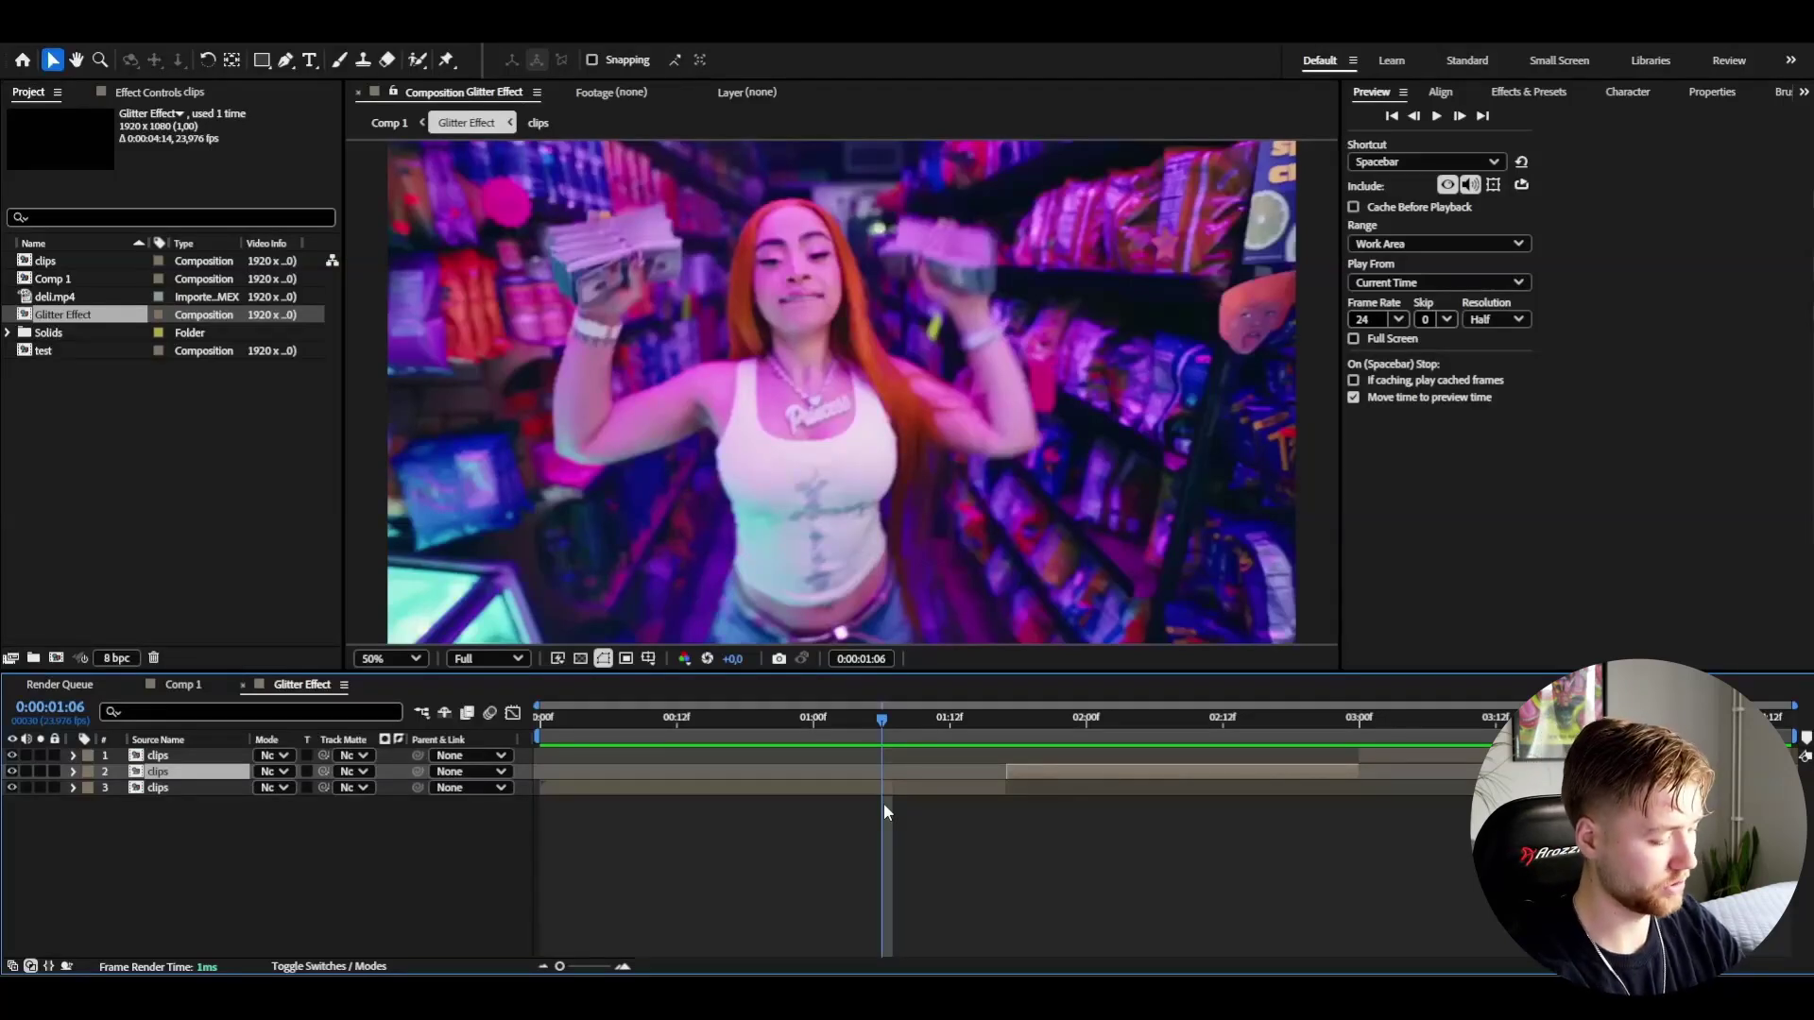
key("ctrl+alt+y")
key("Page_Up")
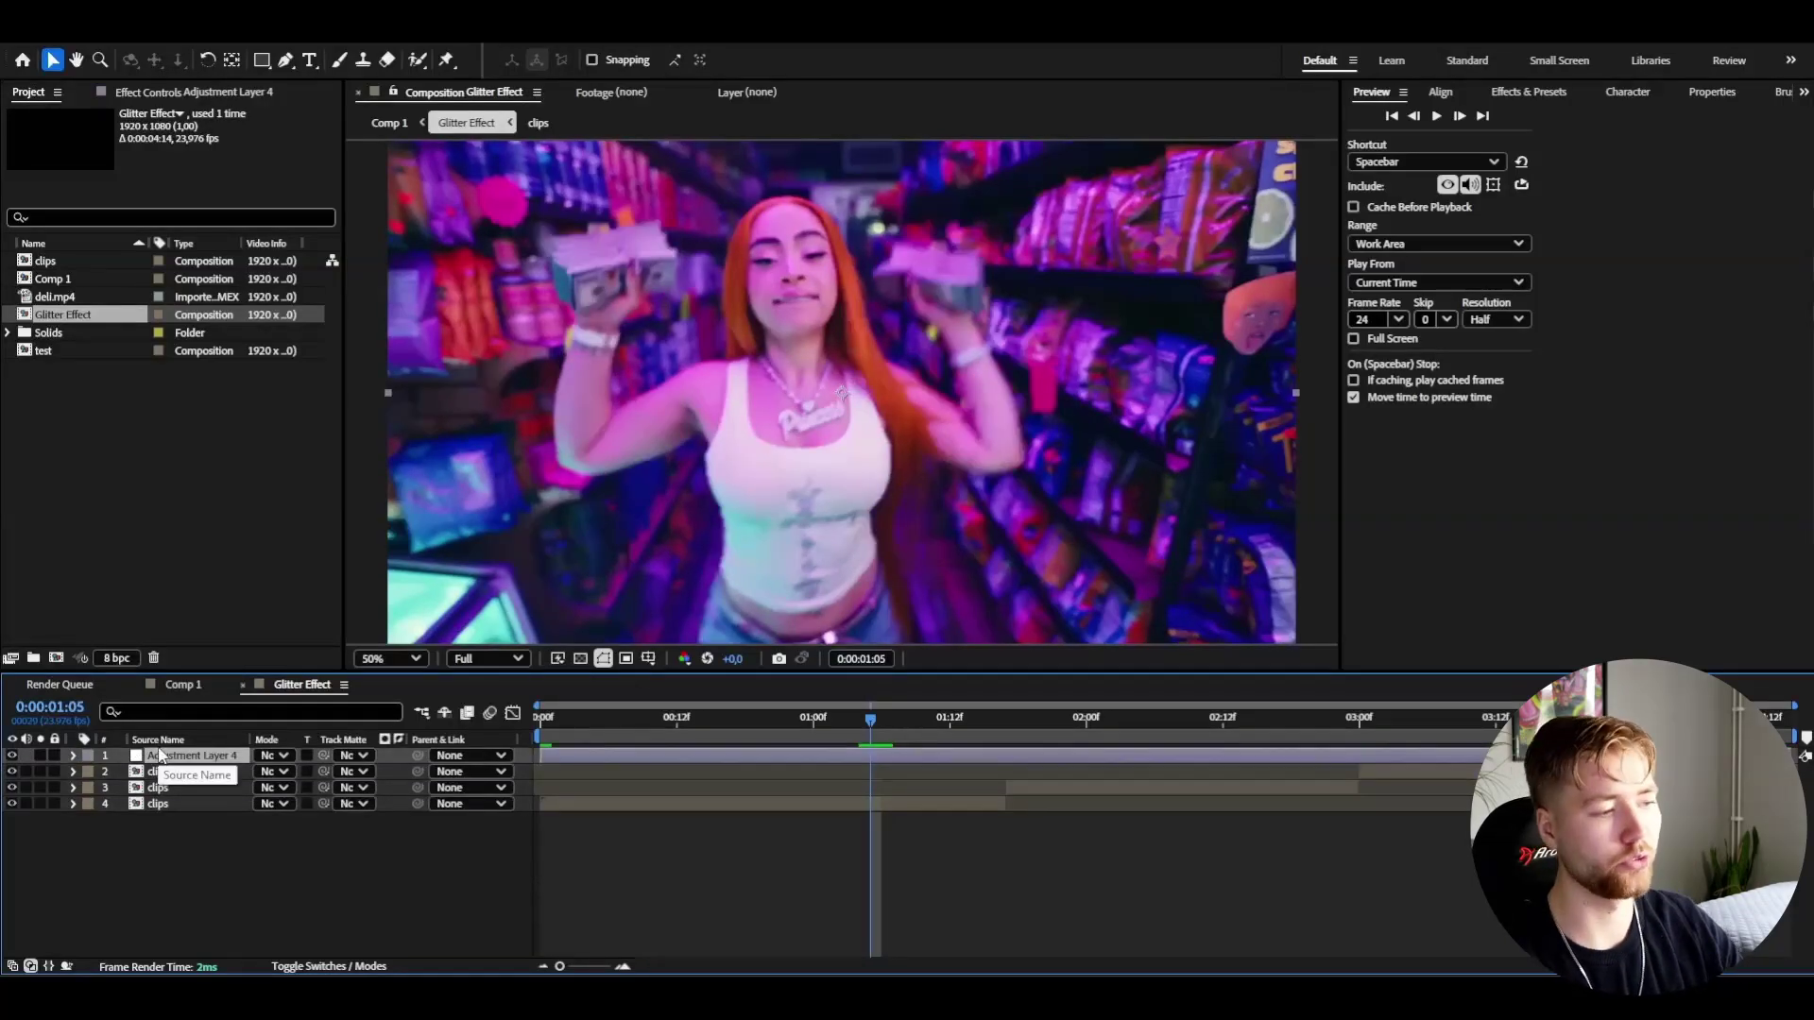
Apply S_Flicker to the adjustment layer, set Rand Color Amp to 0.25 and preview the flicker.
key("ctrl+space")
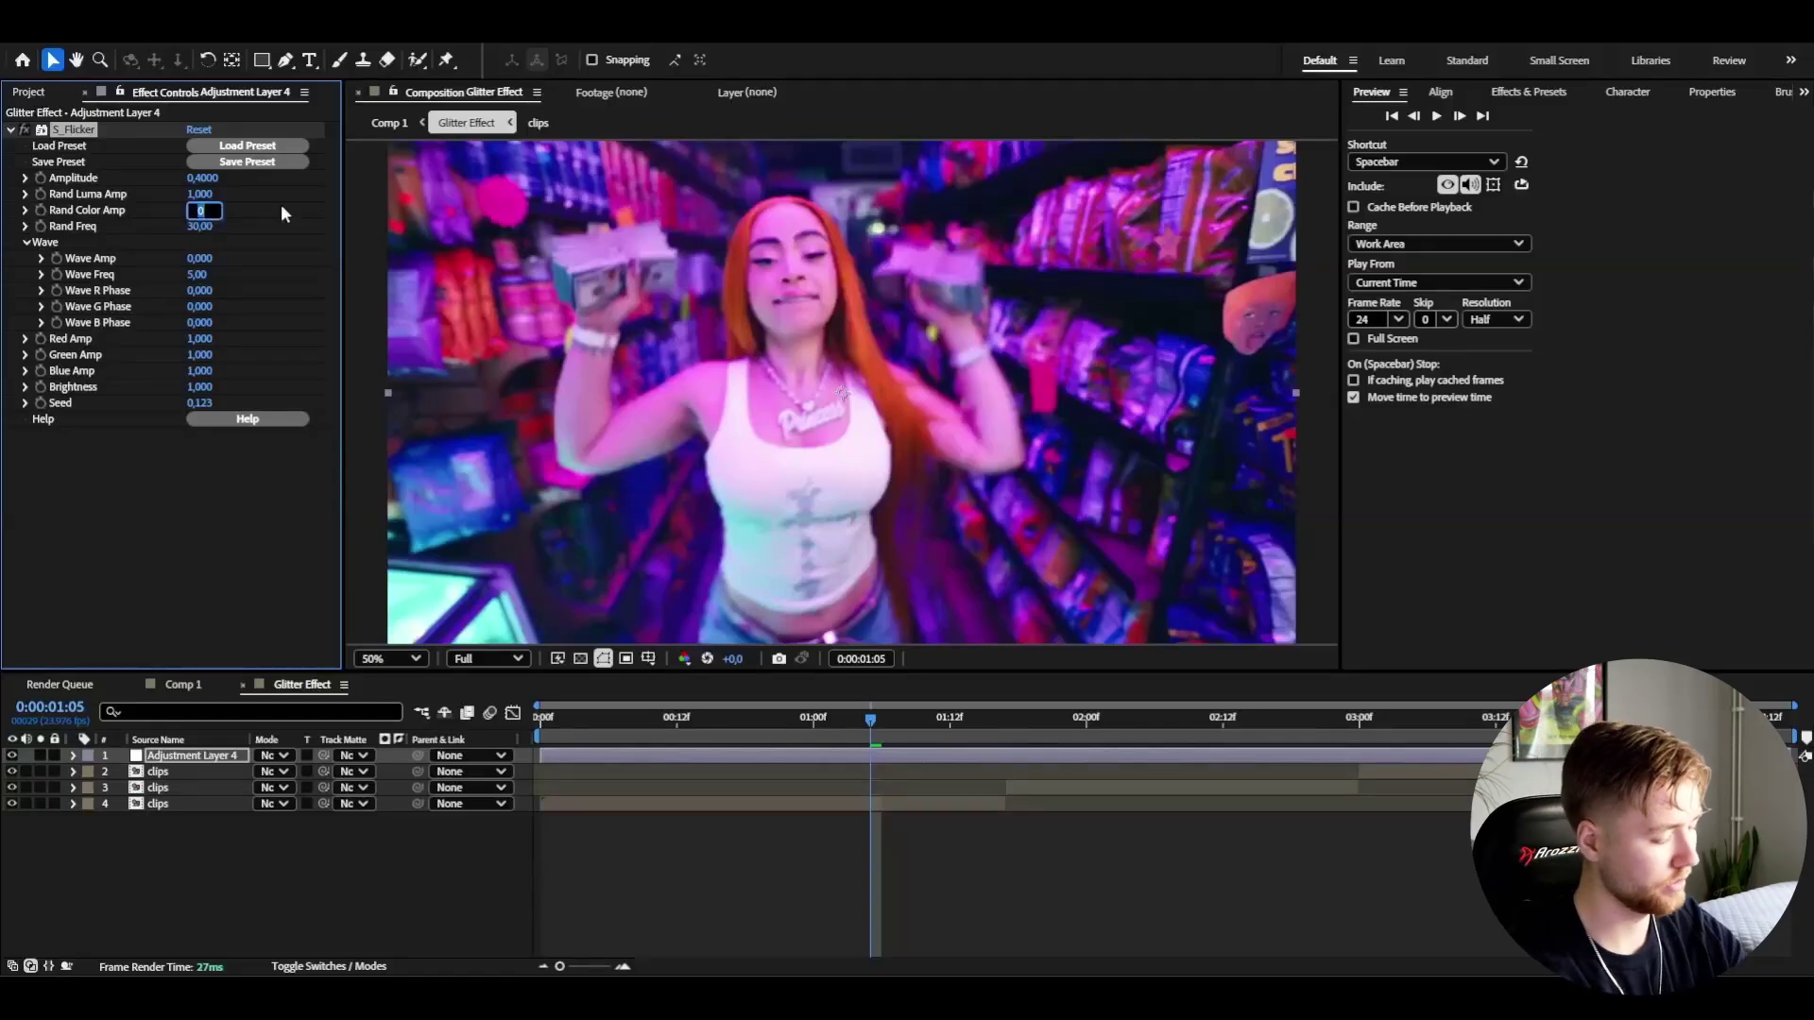
type("0")
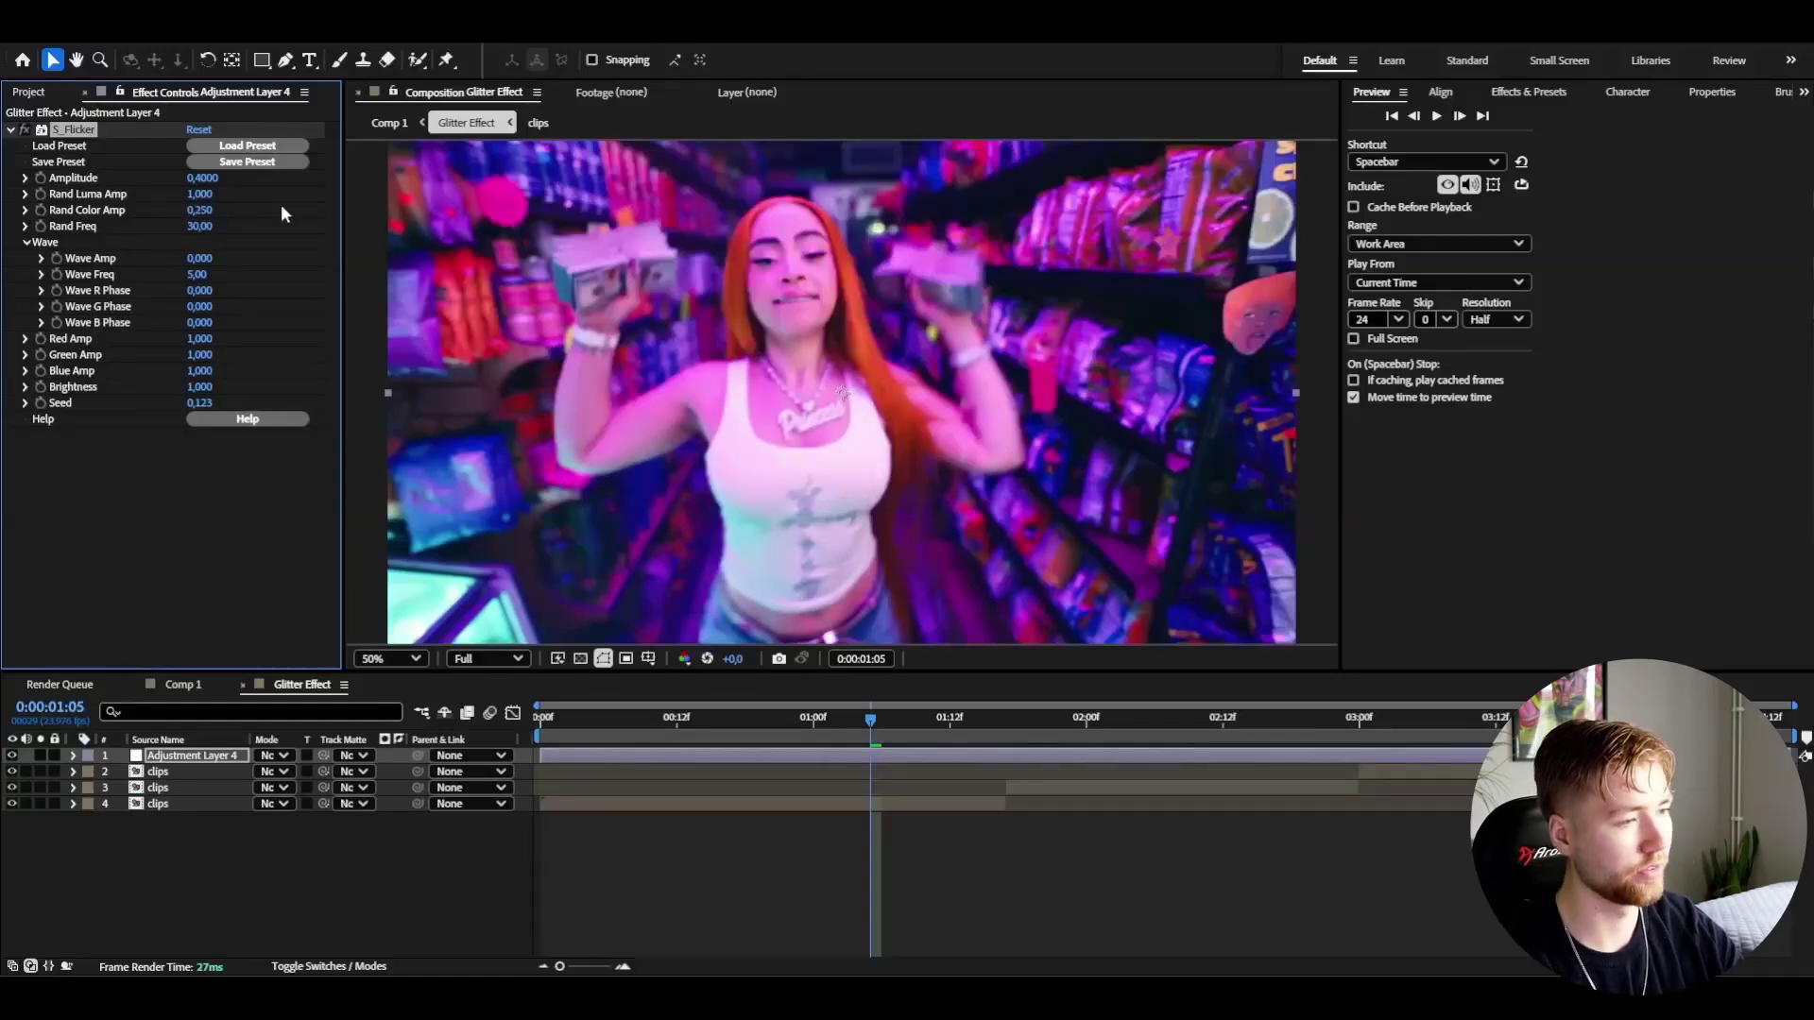
left_click(757, 718)
key("space")
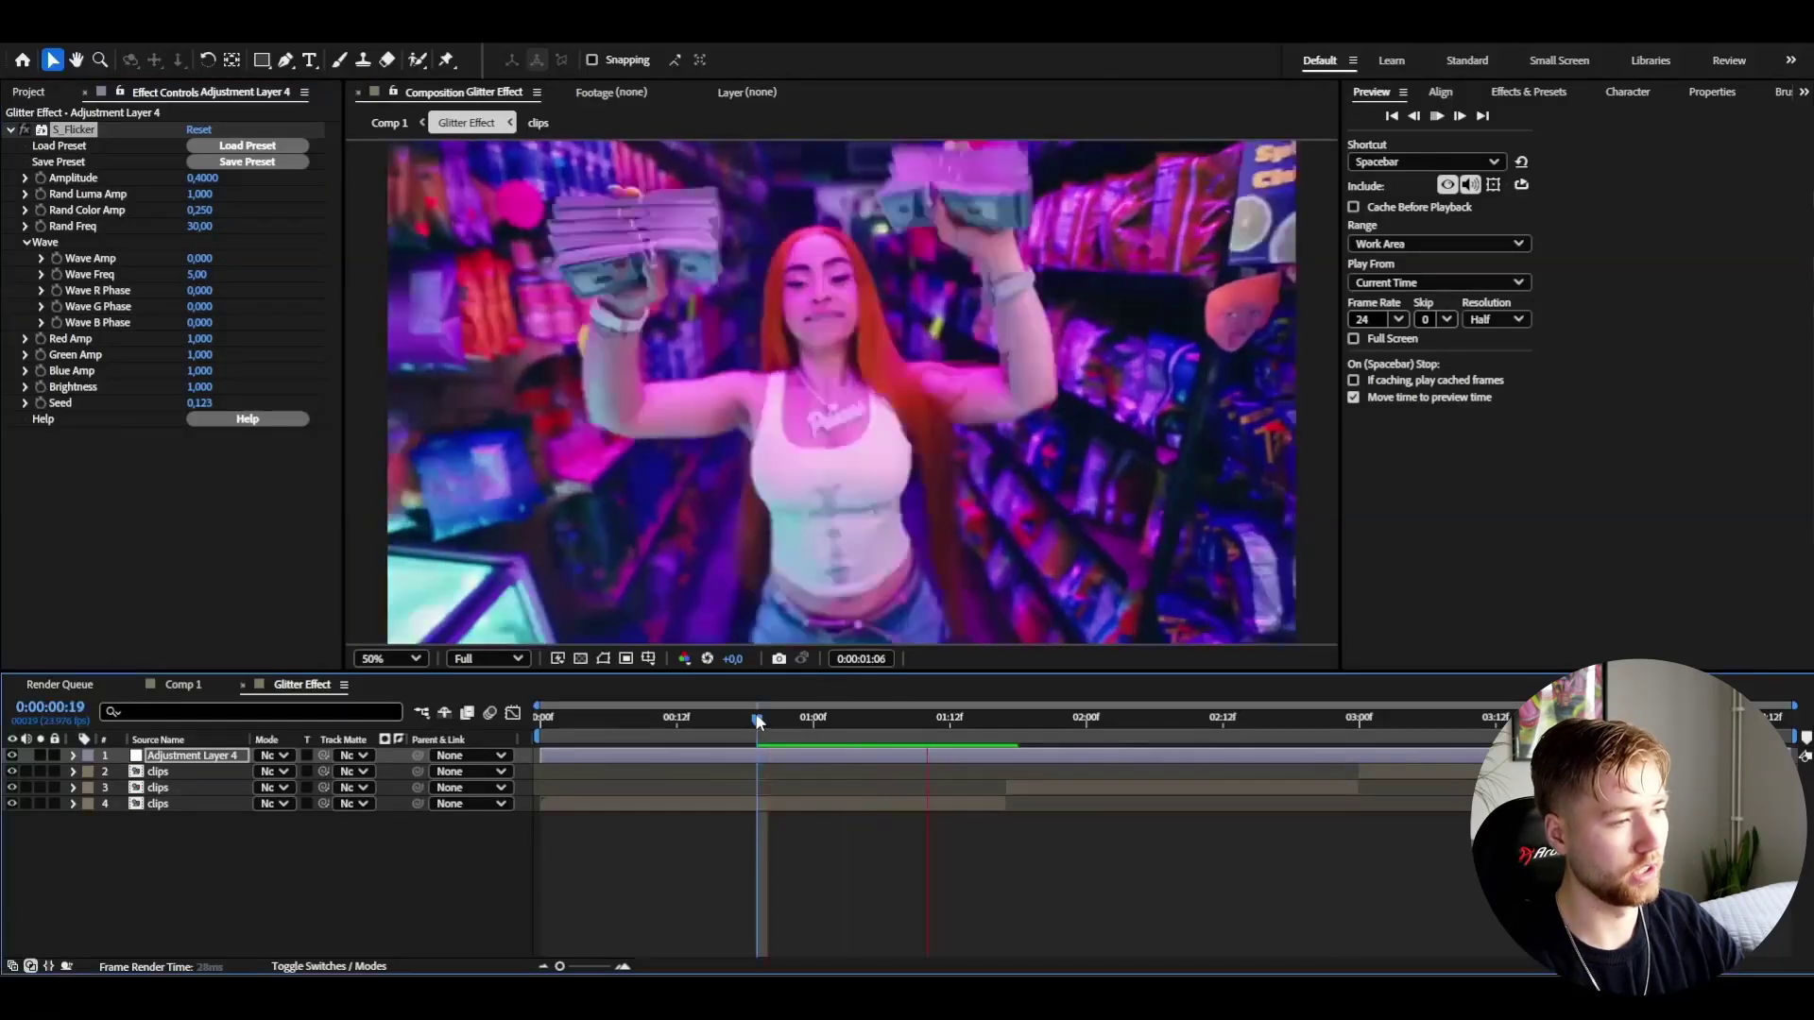
key("space")
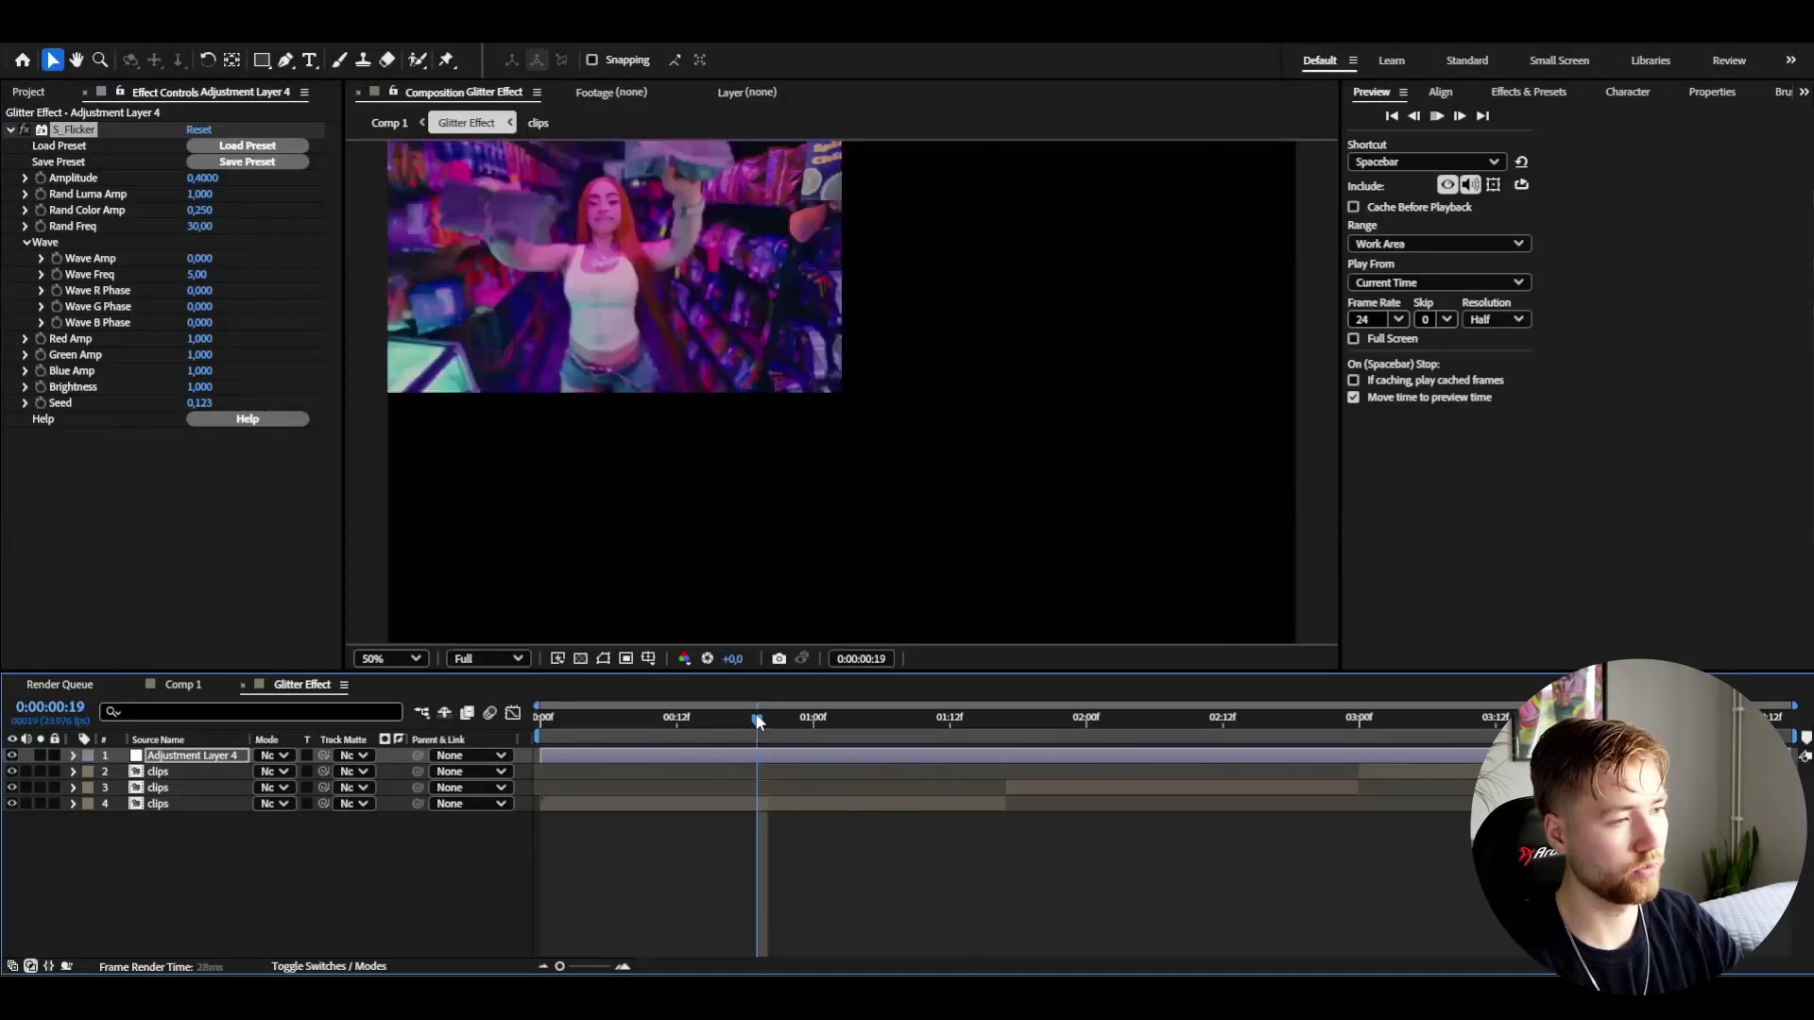
Add the Noise effect to the adjustment layer.
key("ctrl+space")
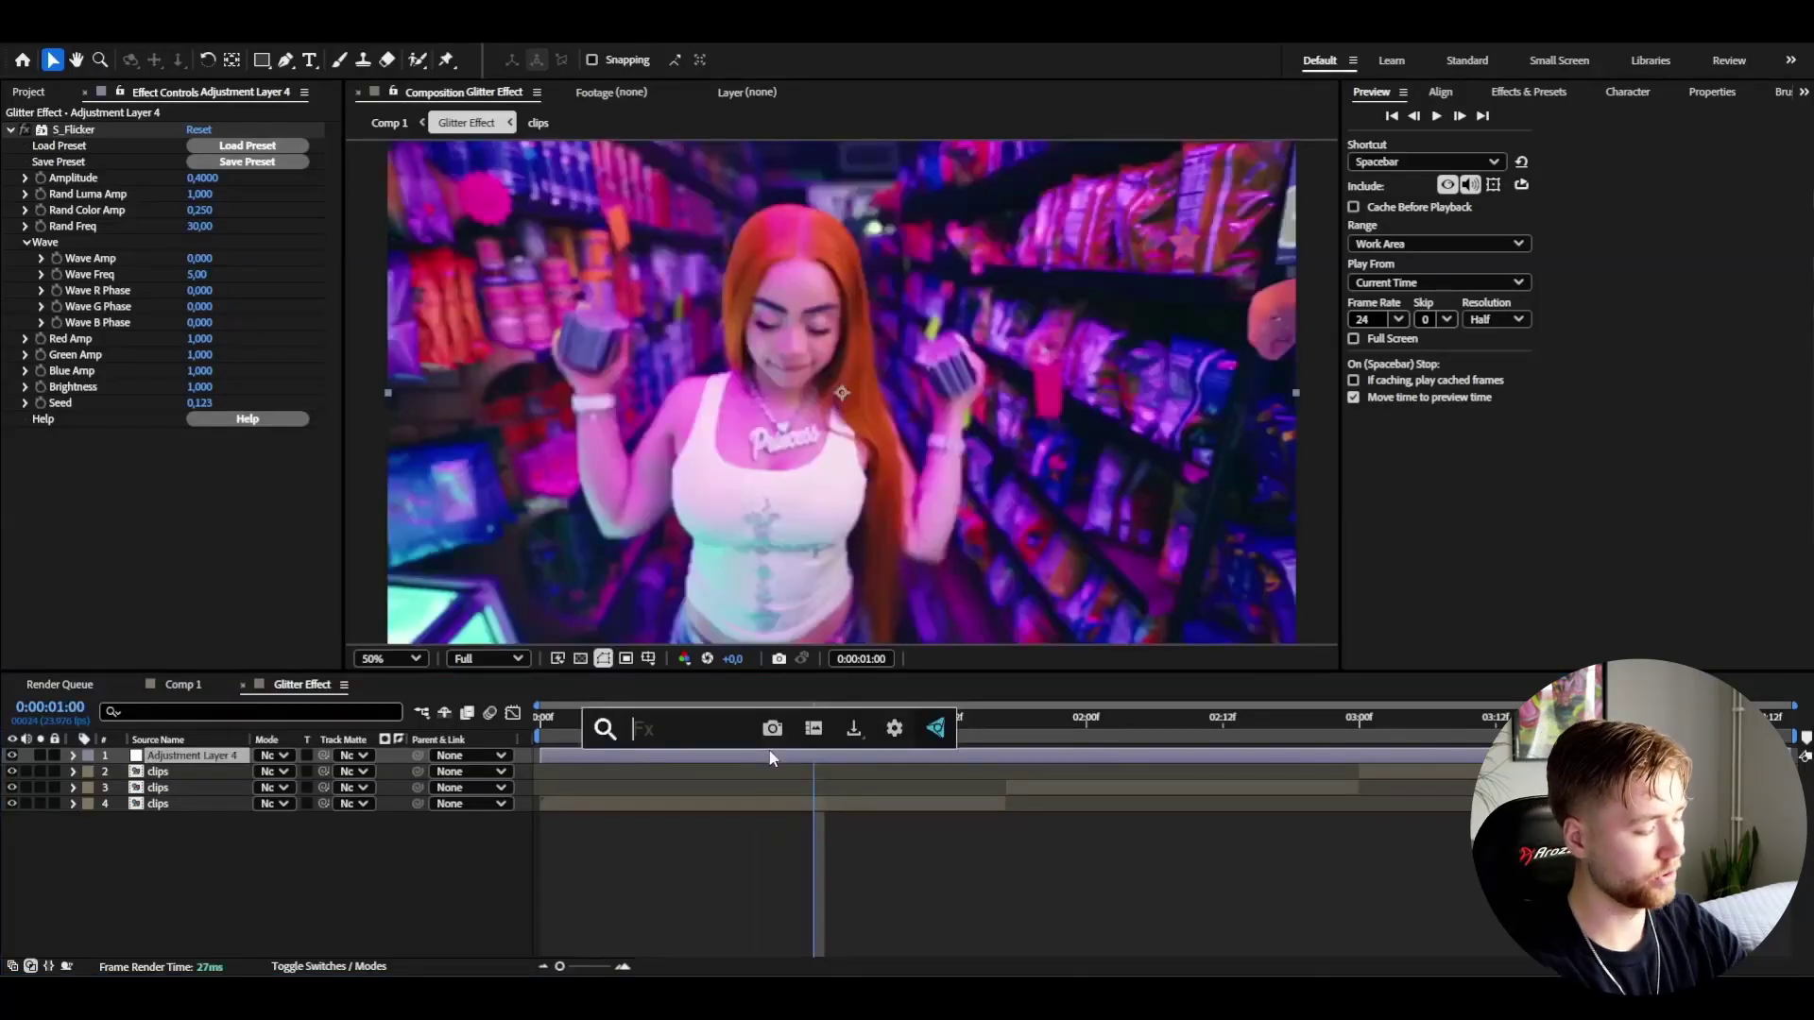
type("noise")
key("Return")
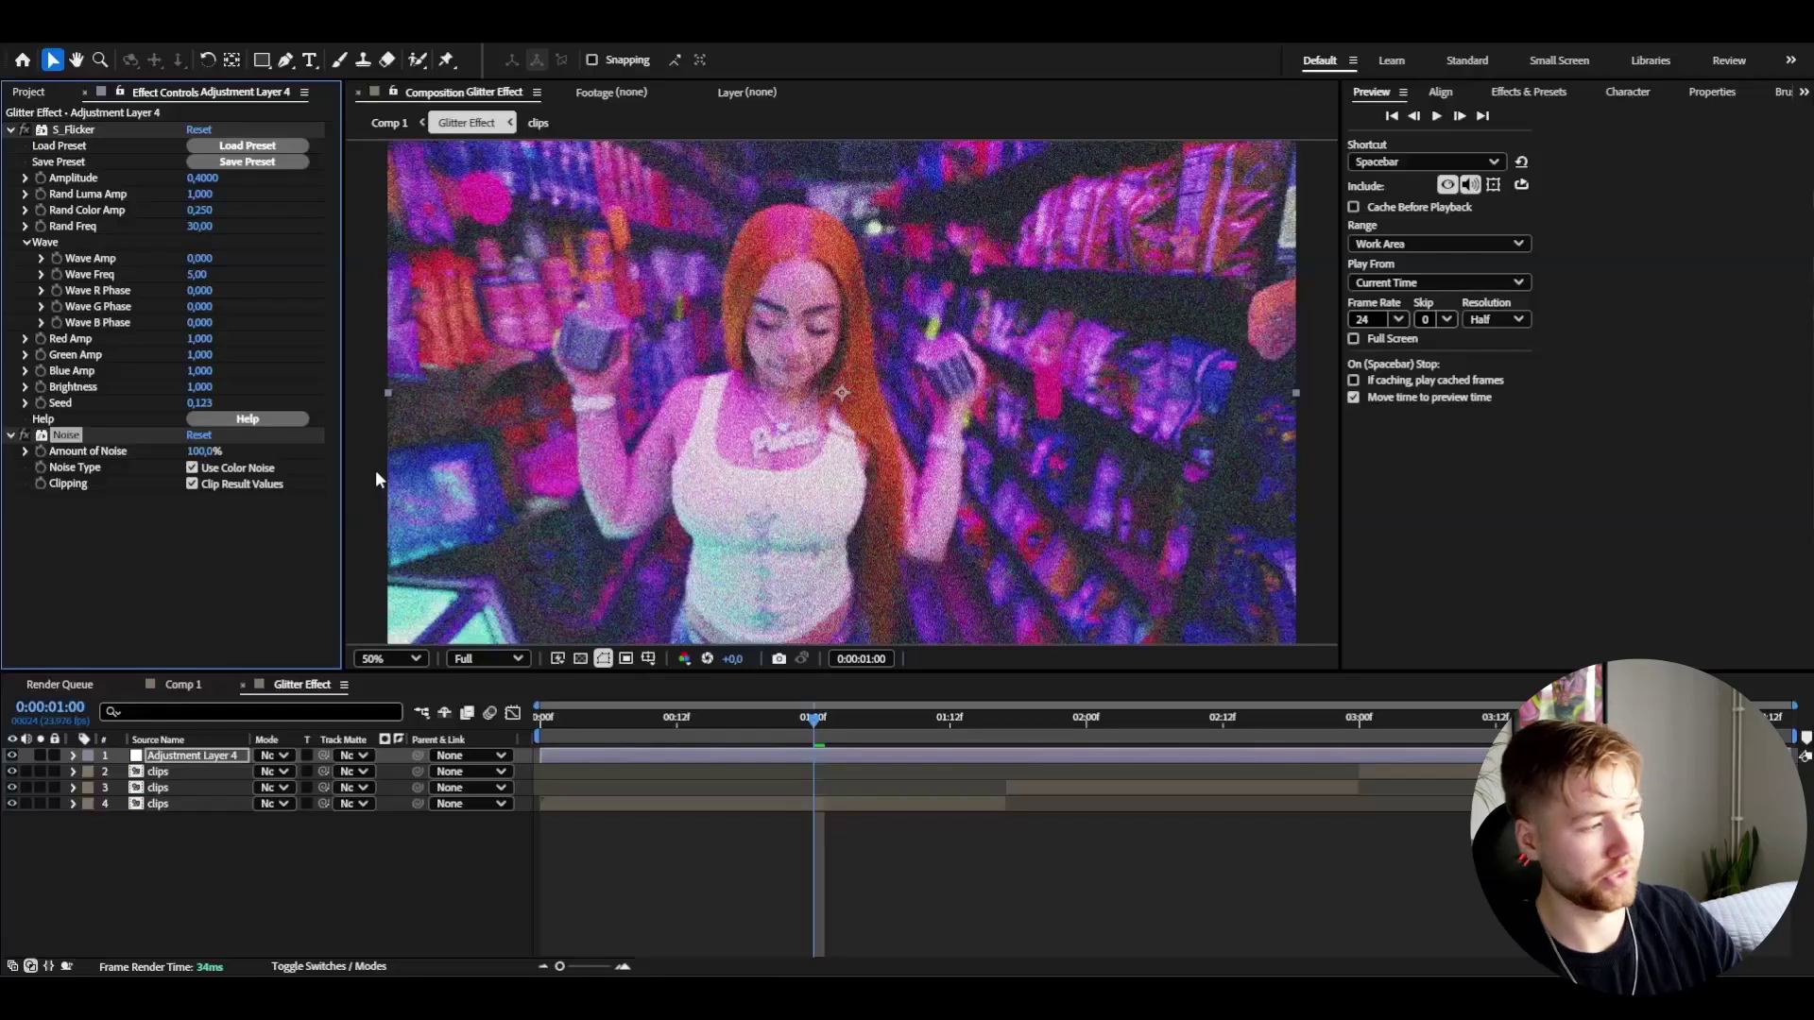
Add the Threshold effect to the adjustment layer, inspect the grain up close and raise its Level to 163.
key("ctrl+space")
type("threshold")
key("Return")
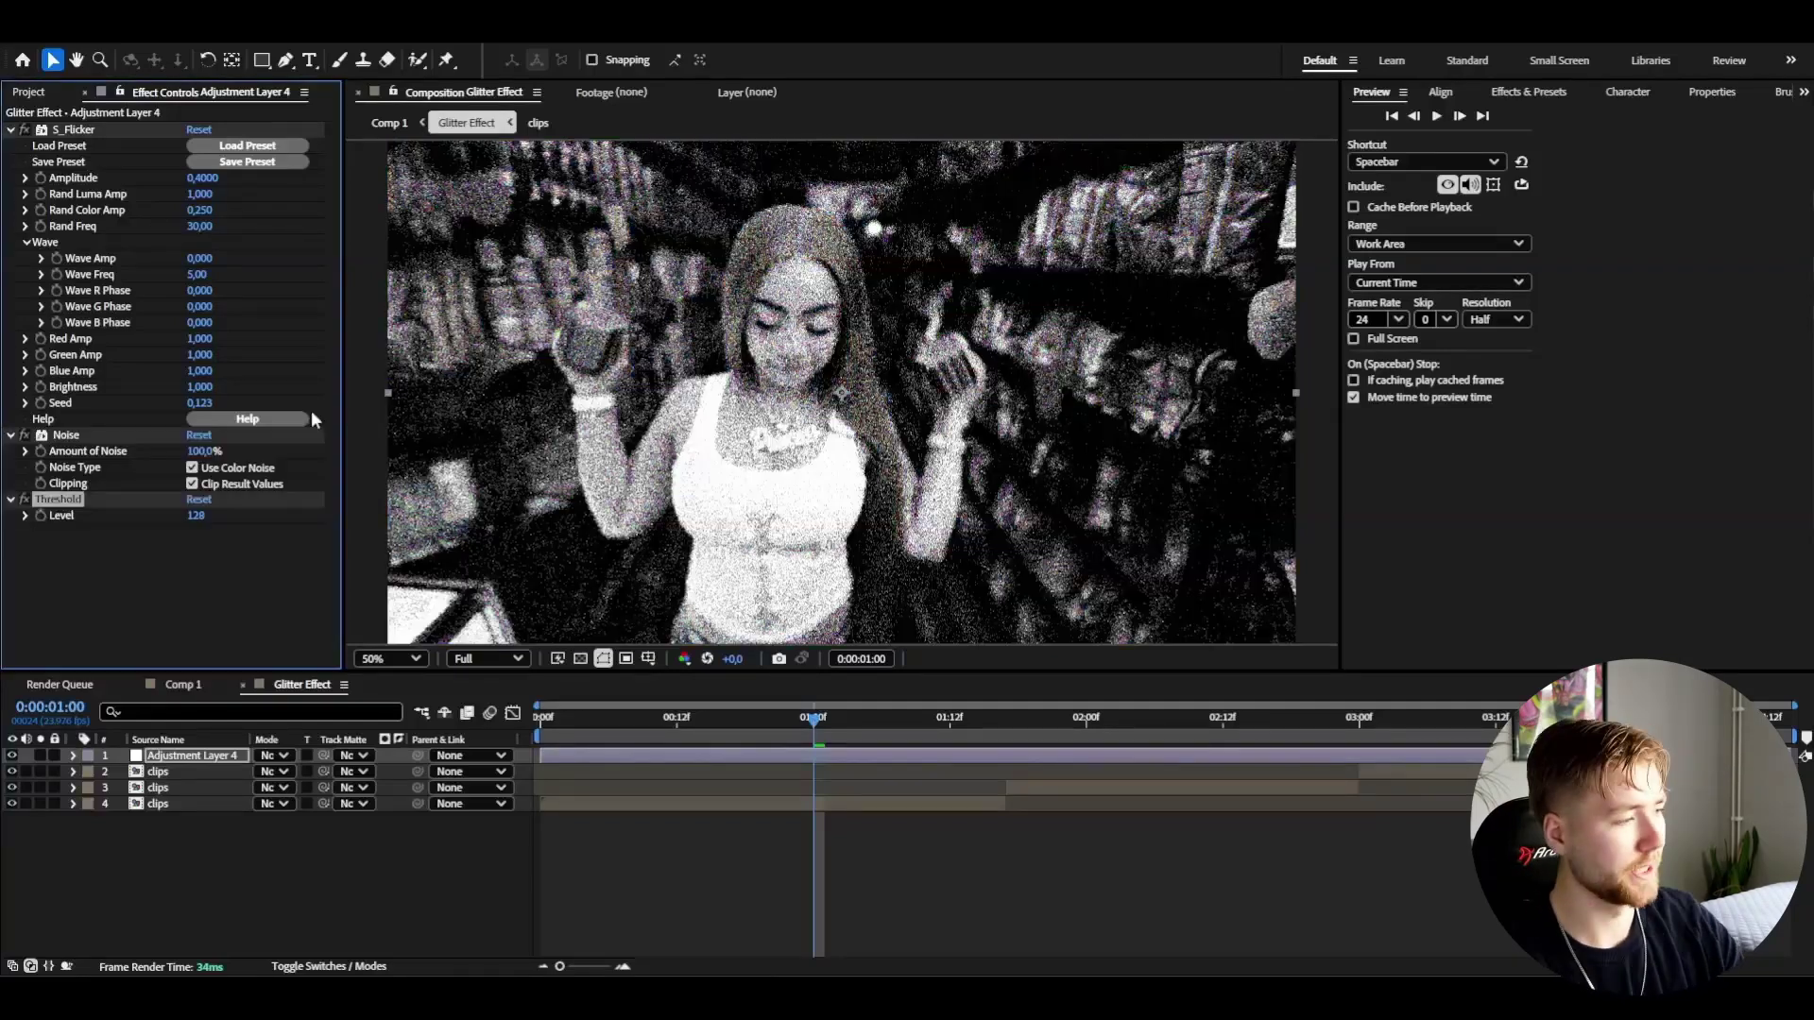
scroll(761, 299, "up", 4)
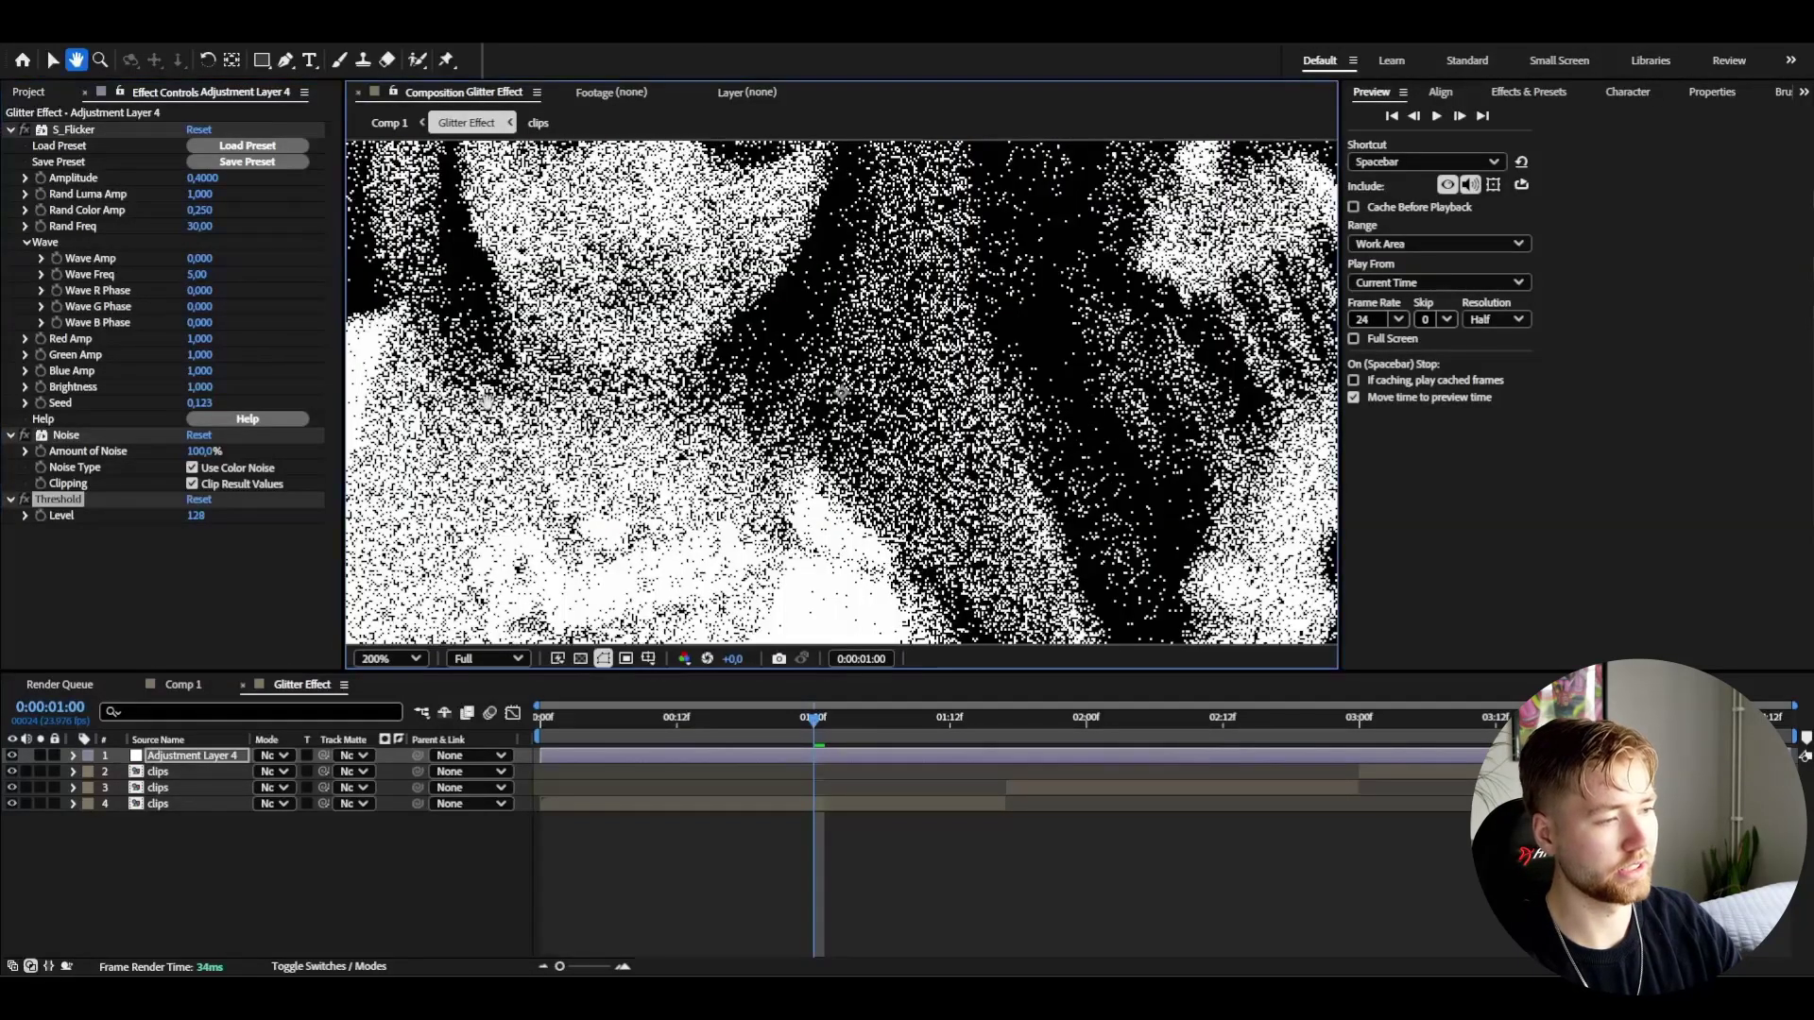
left_click_drag(455, 405, 444, 404)
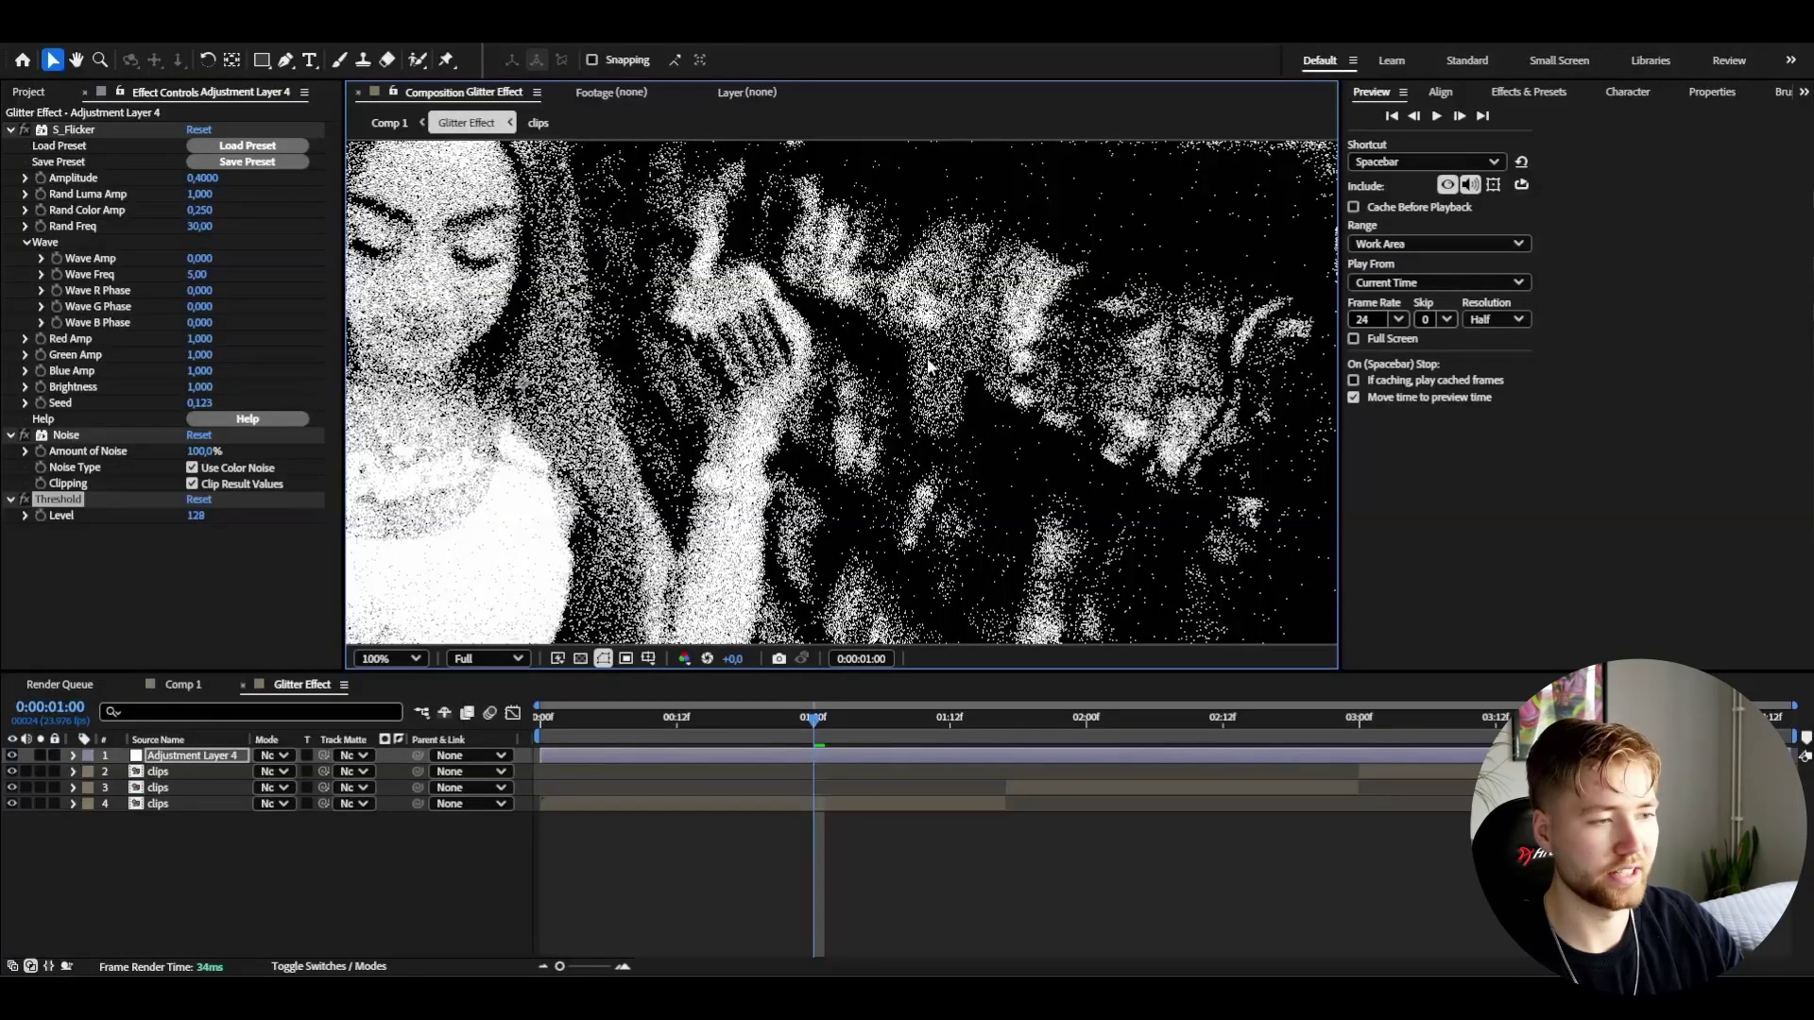
scroll(999, 378, "up", 1)
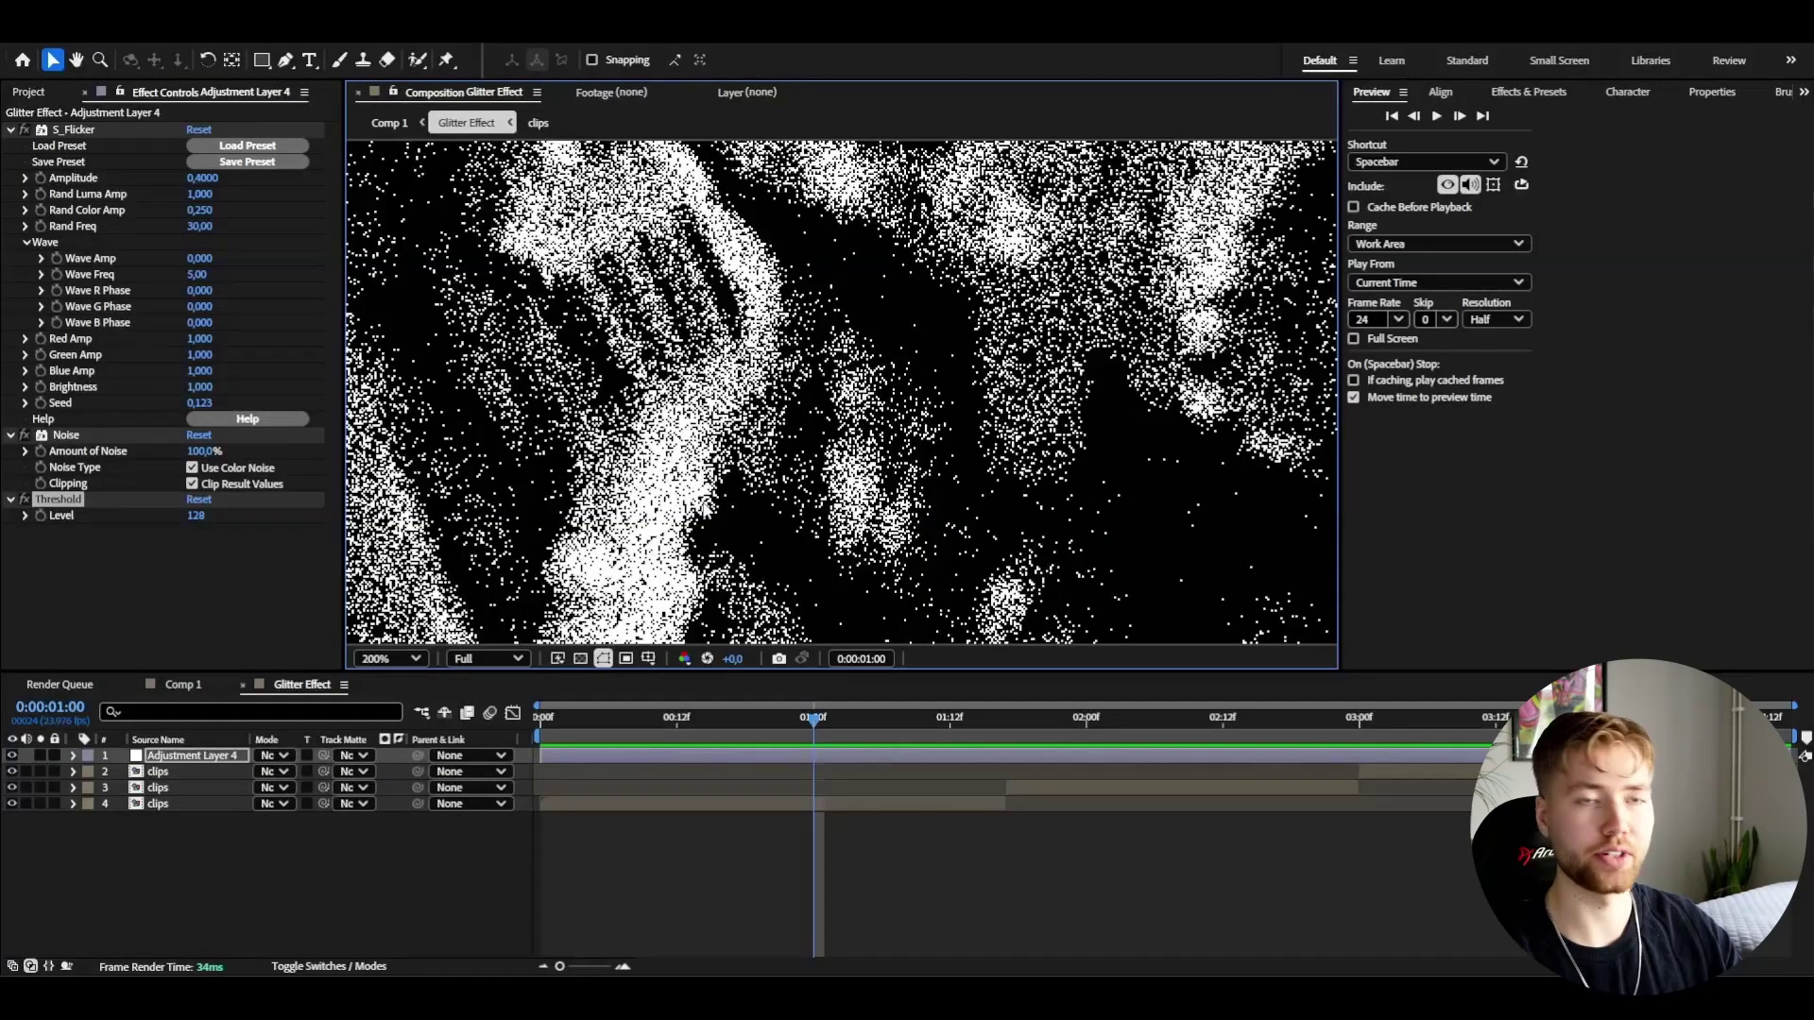
key("comma")
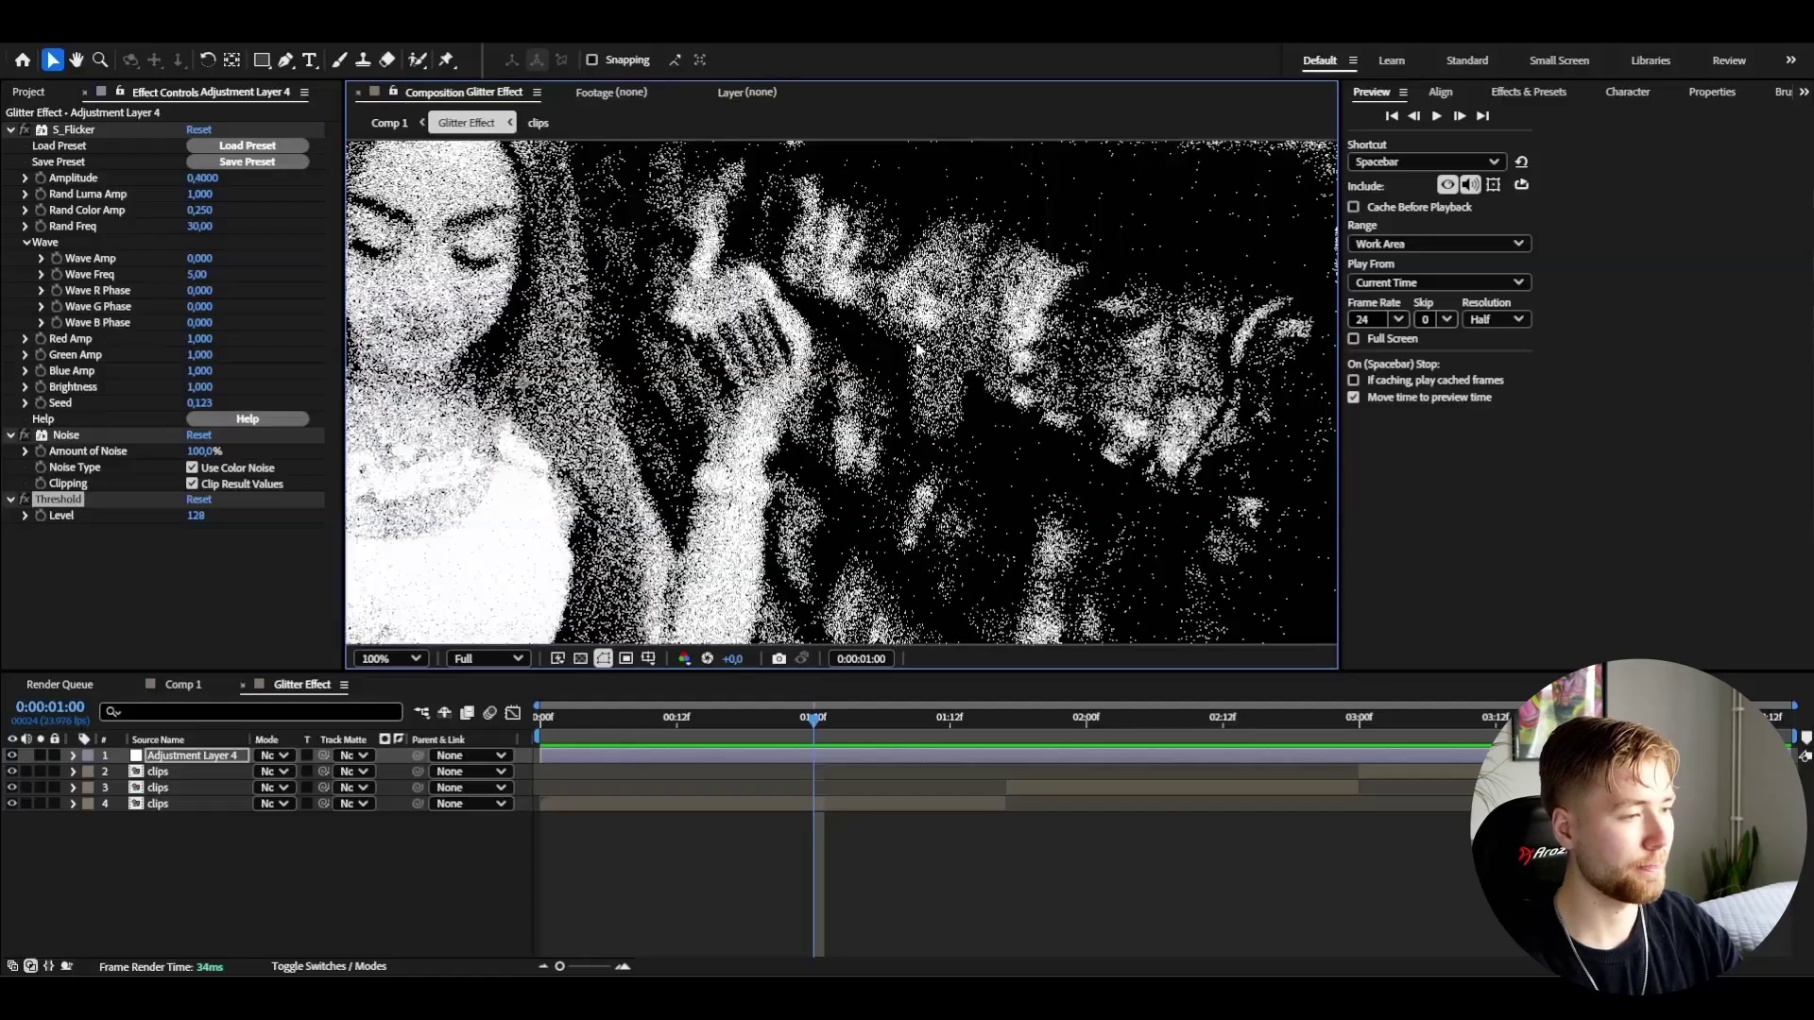
key("comma")
left_click_drag(195, 516, 201, 516)
Try a Curves effect on the adjustment layer, pulling the middle of the RGB curve slightly down.
key("ctrl+space")
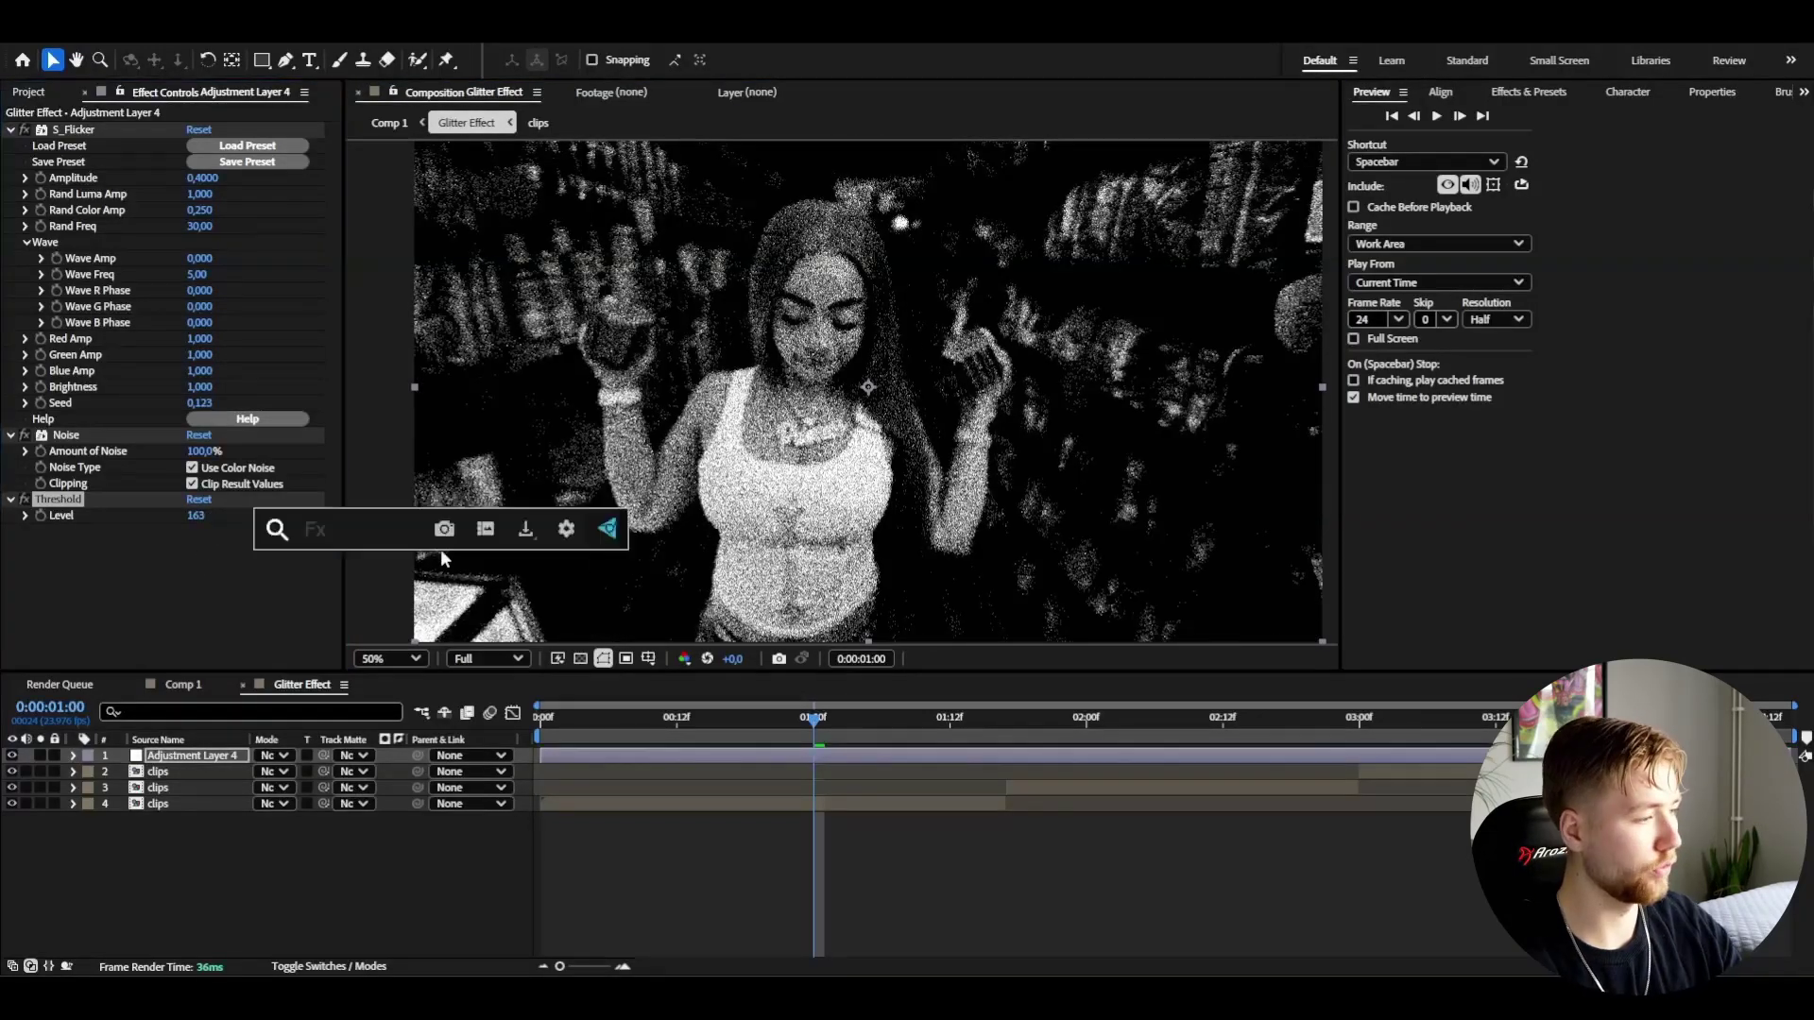
type("cur")
key("Return")
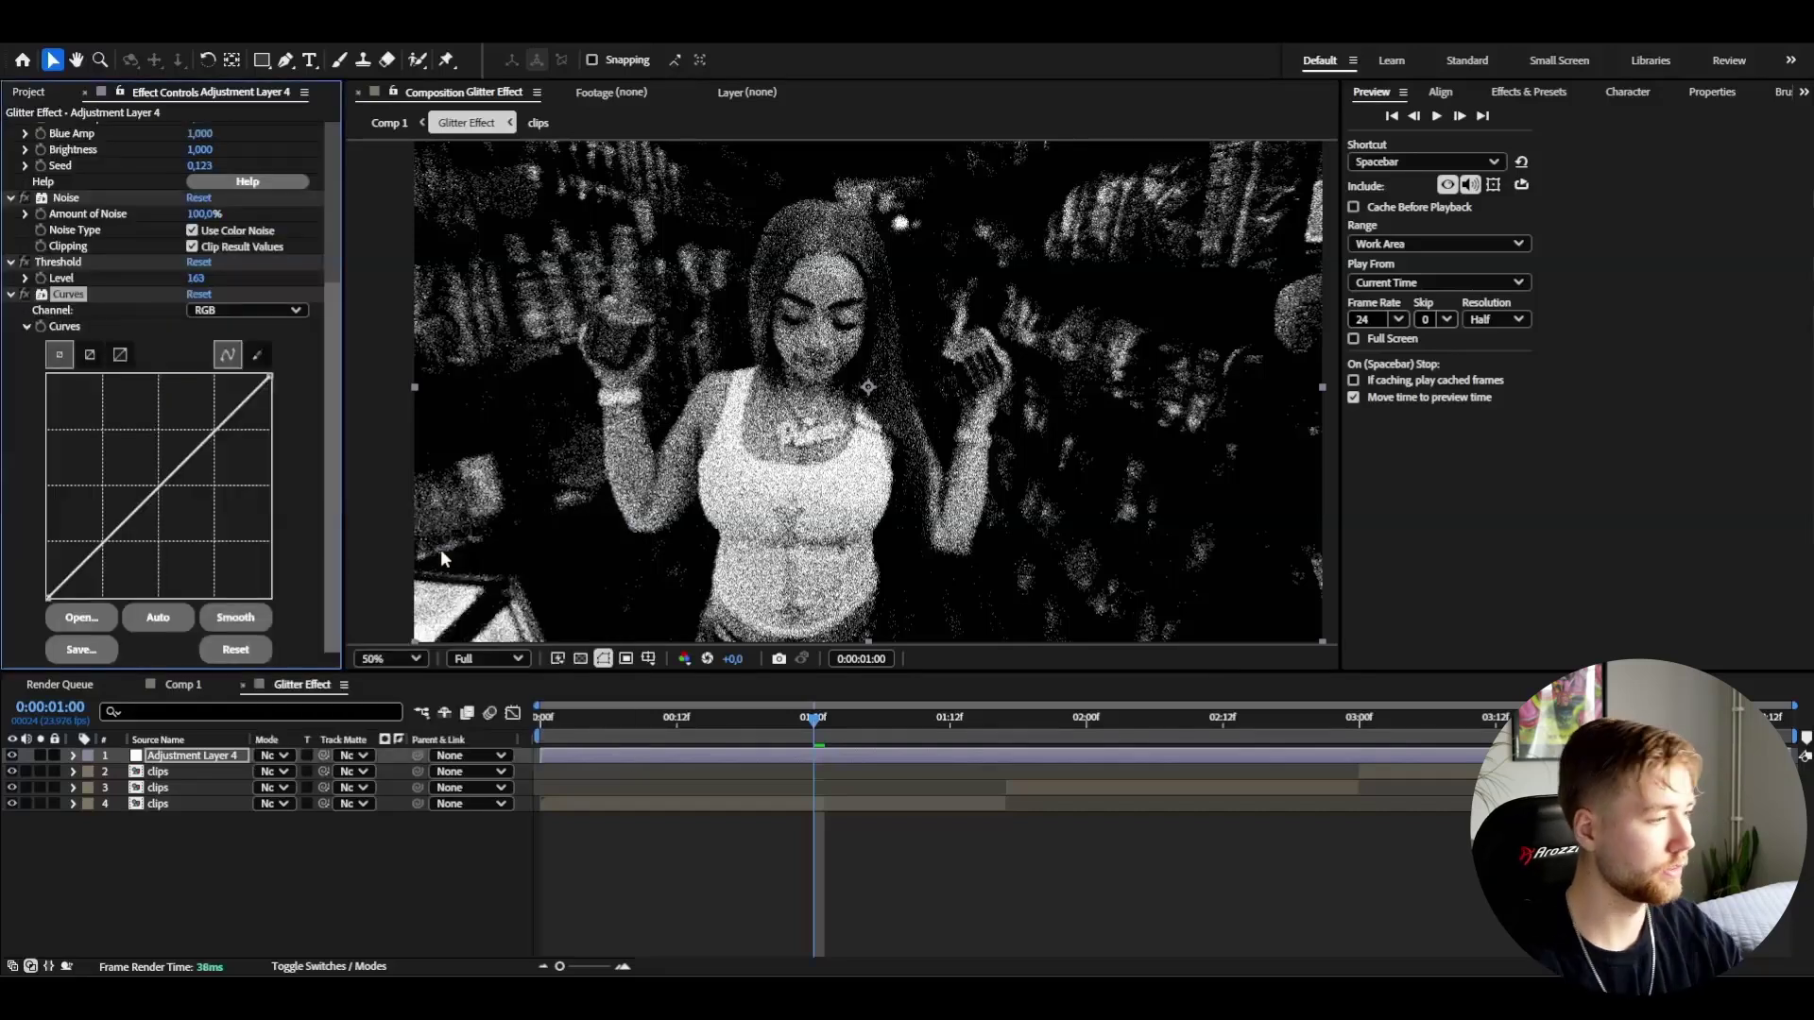
left_click_drag(165, 480, 174, 520)
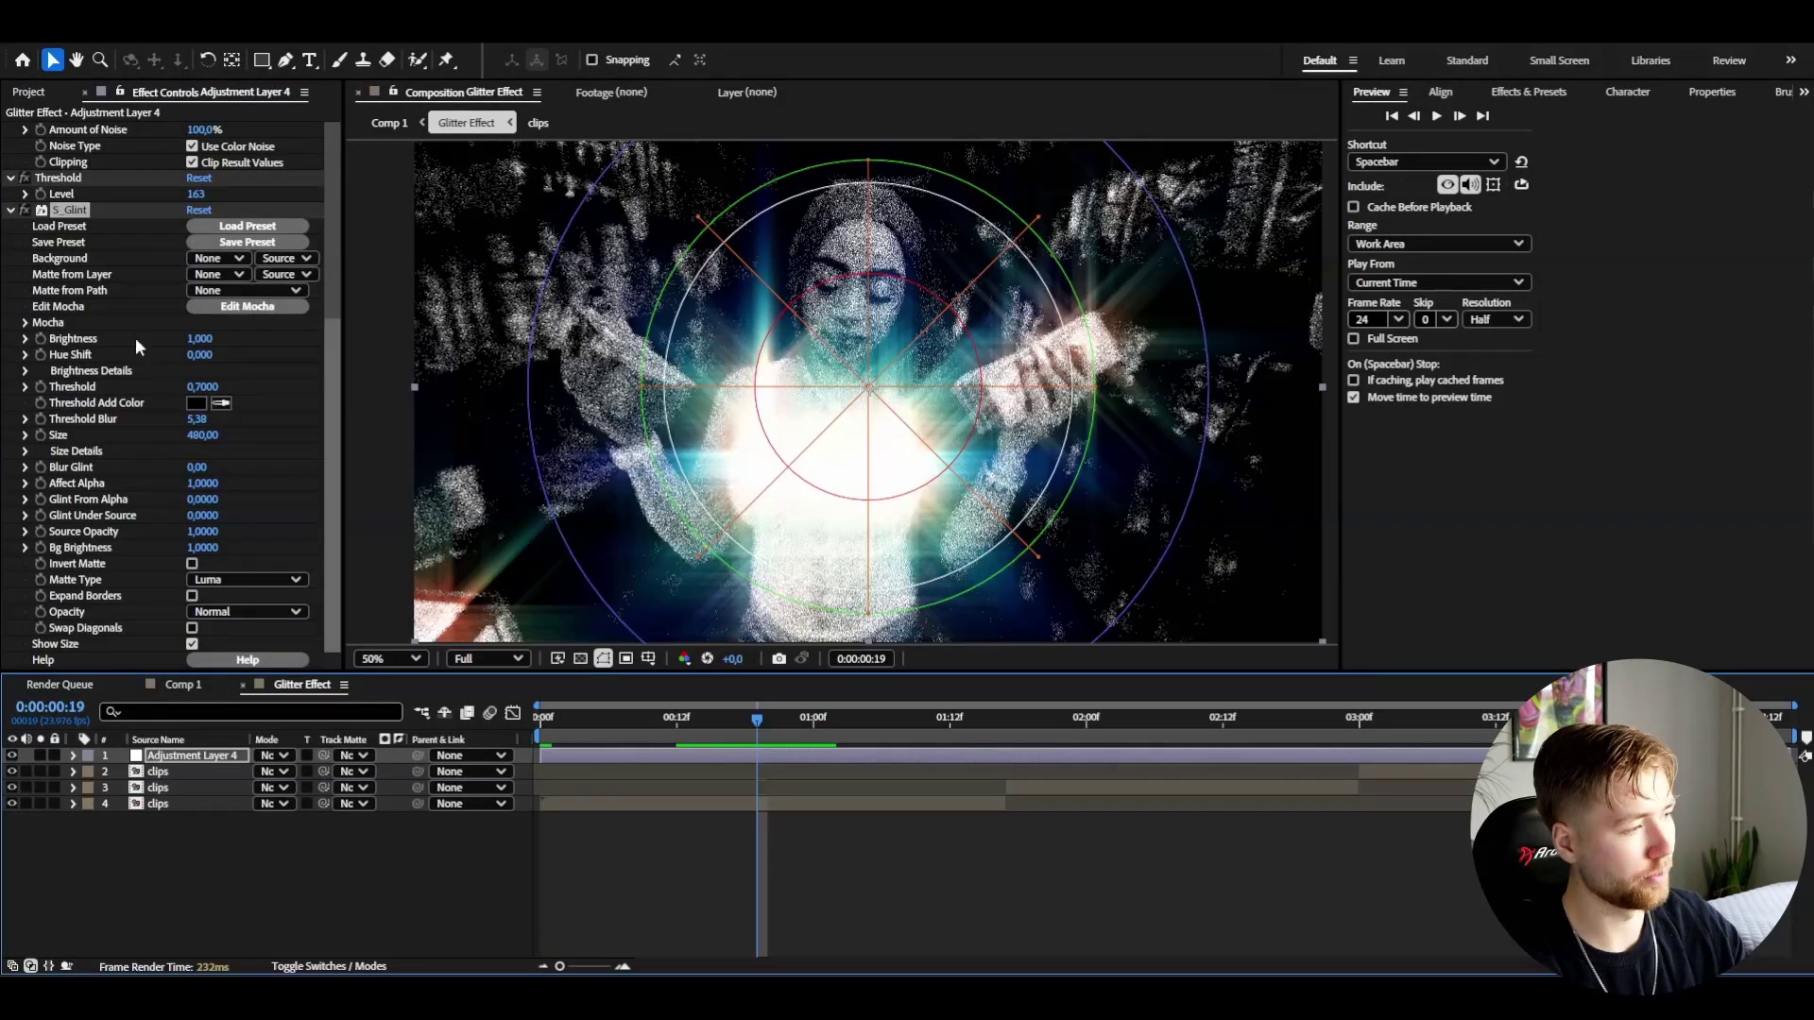
Set the S_Glint effect's Brightness to 0.3 and its Size to 250.
left_click(198, 338)
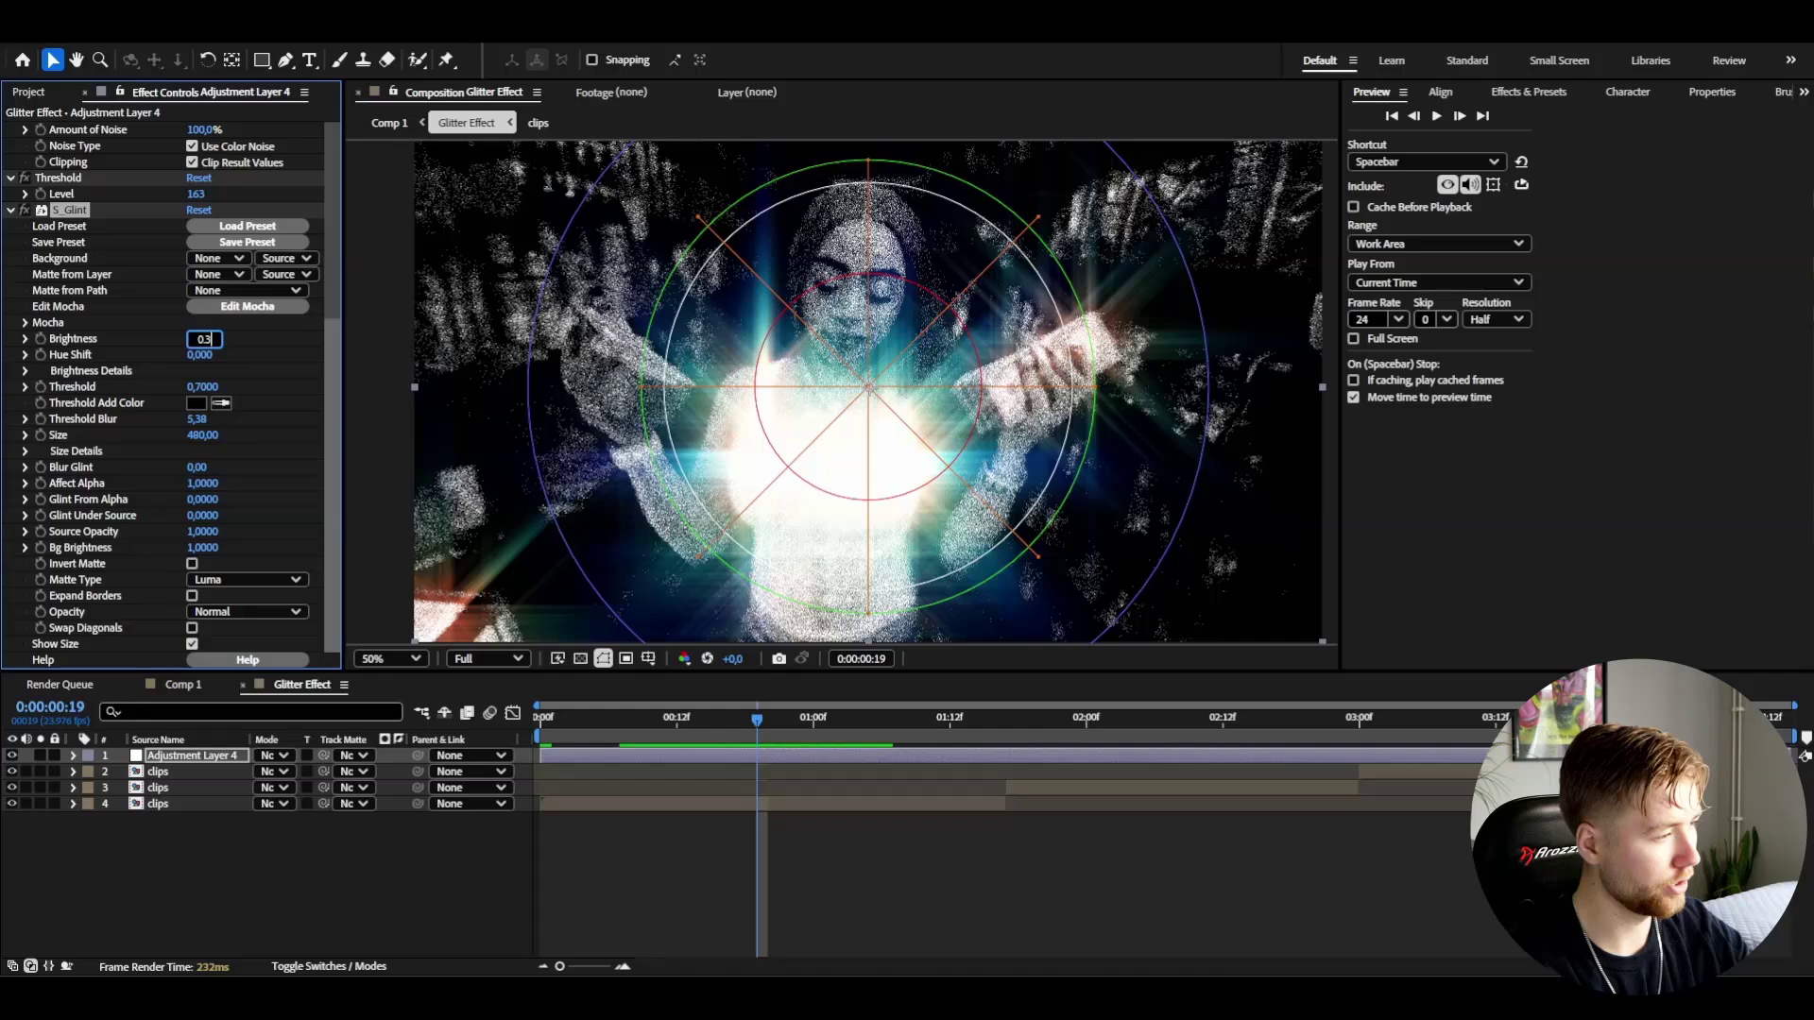
type("0.3")
key("Return")
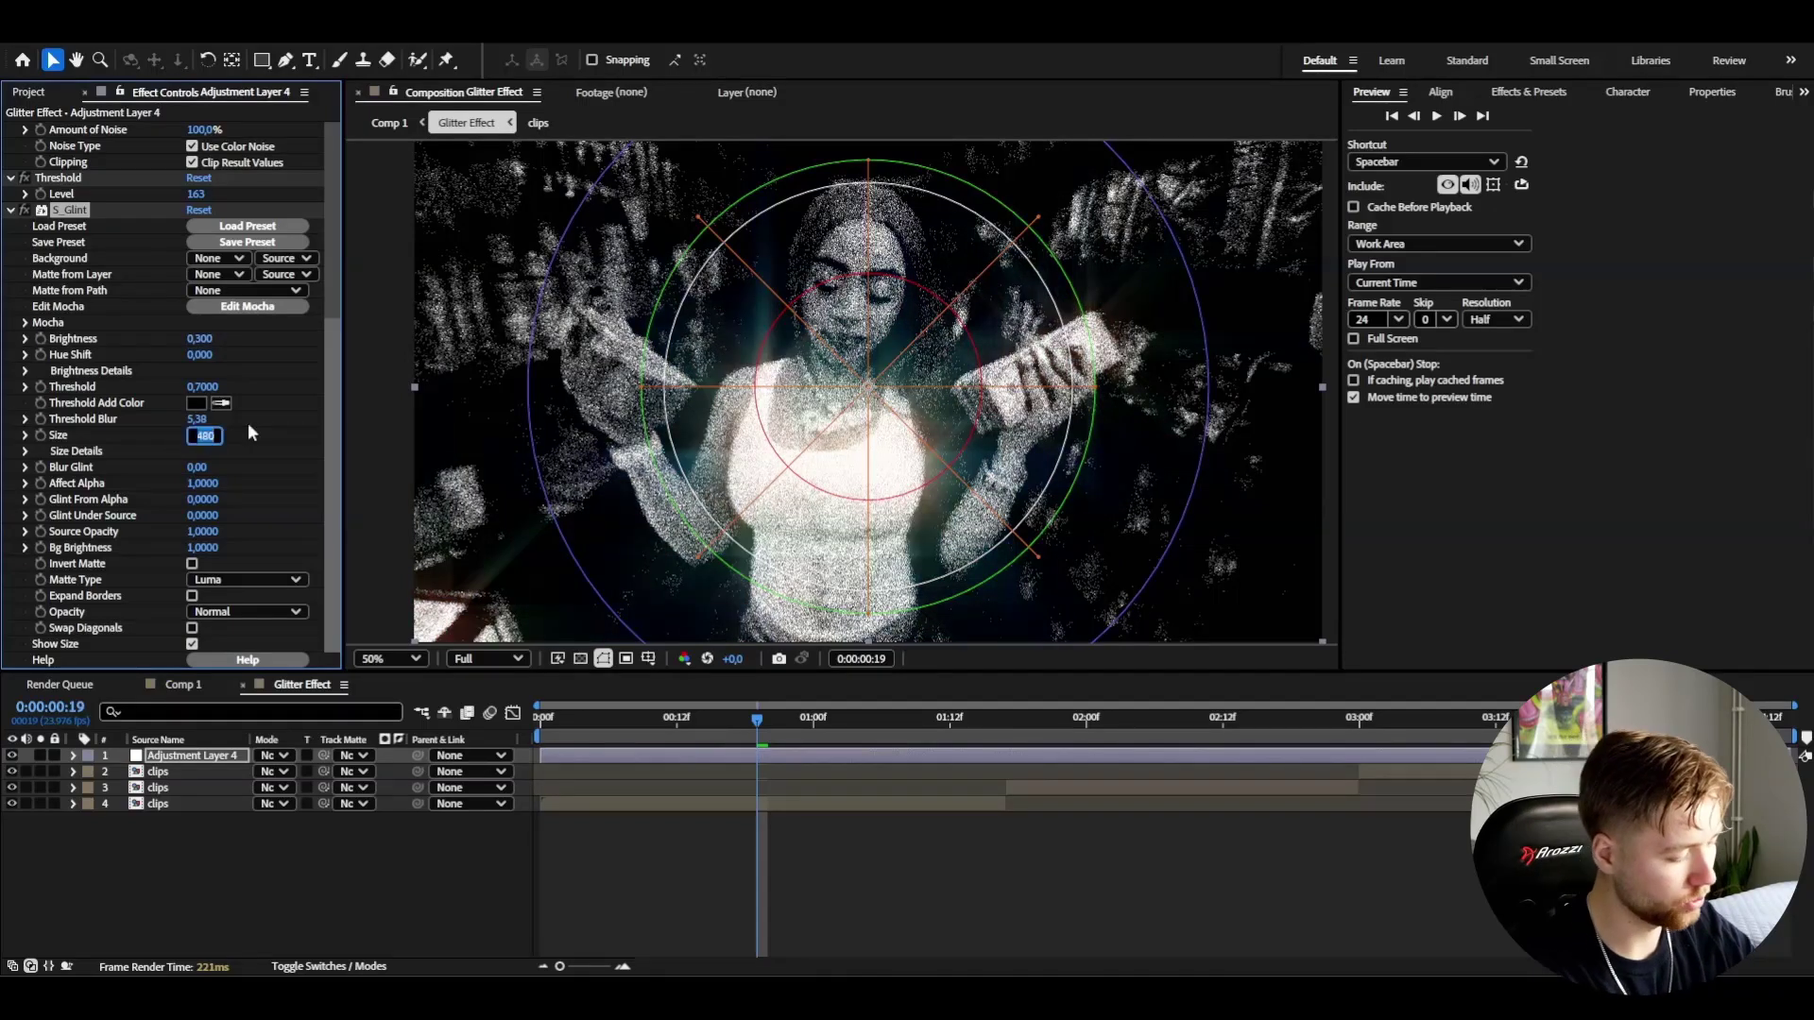
type("250")
key("Return")
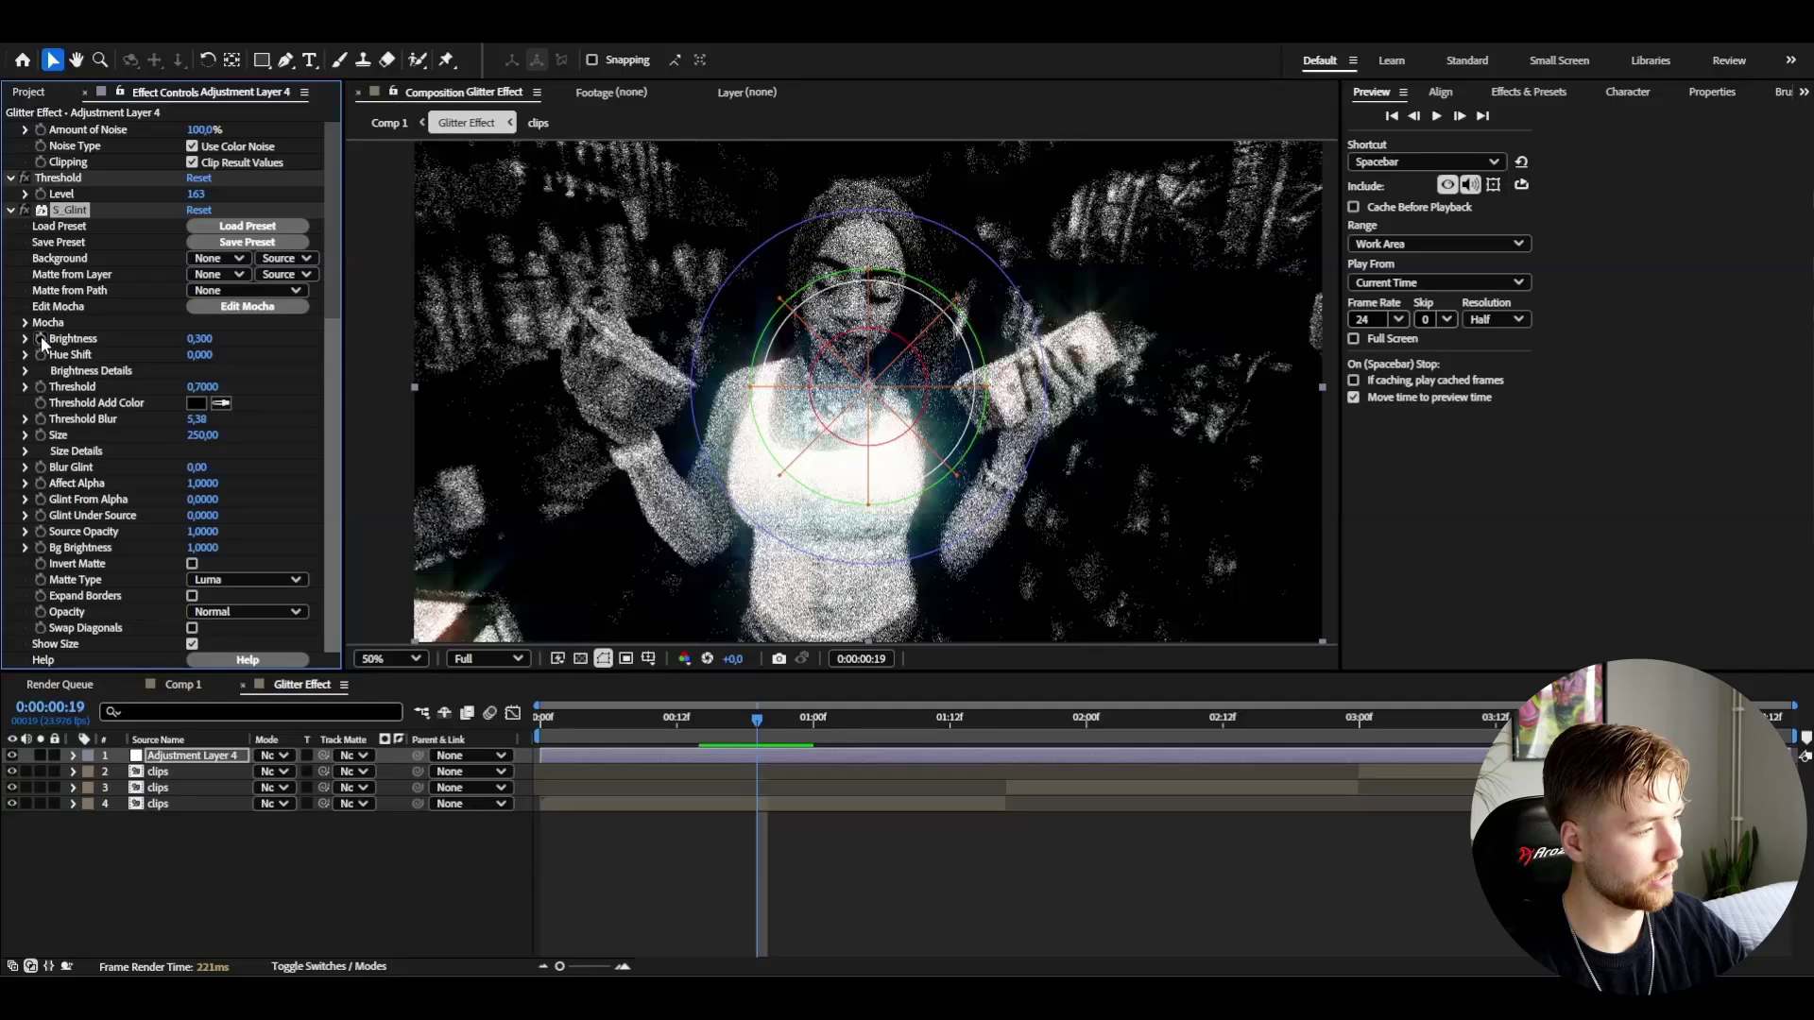
Try driving the S_Glint Brightness with the expression wiggle(10.2).
left_click(42, 338, "alt")
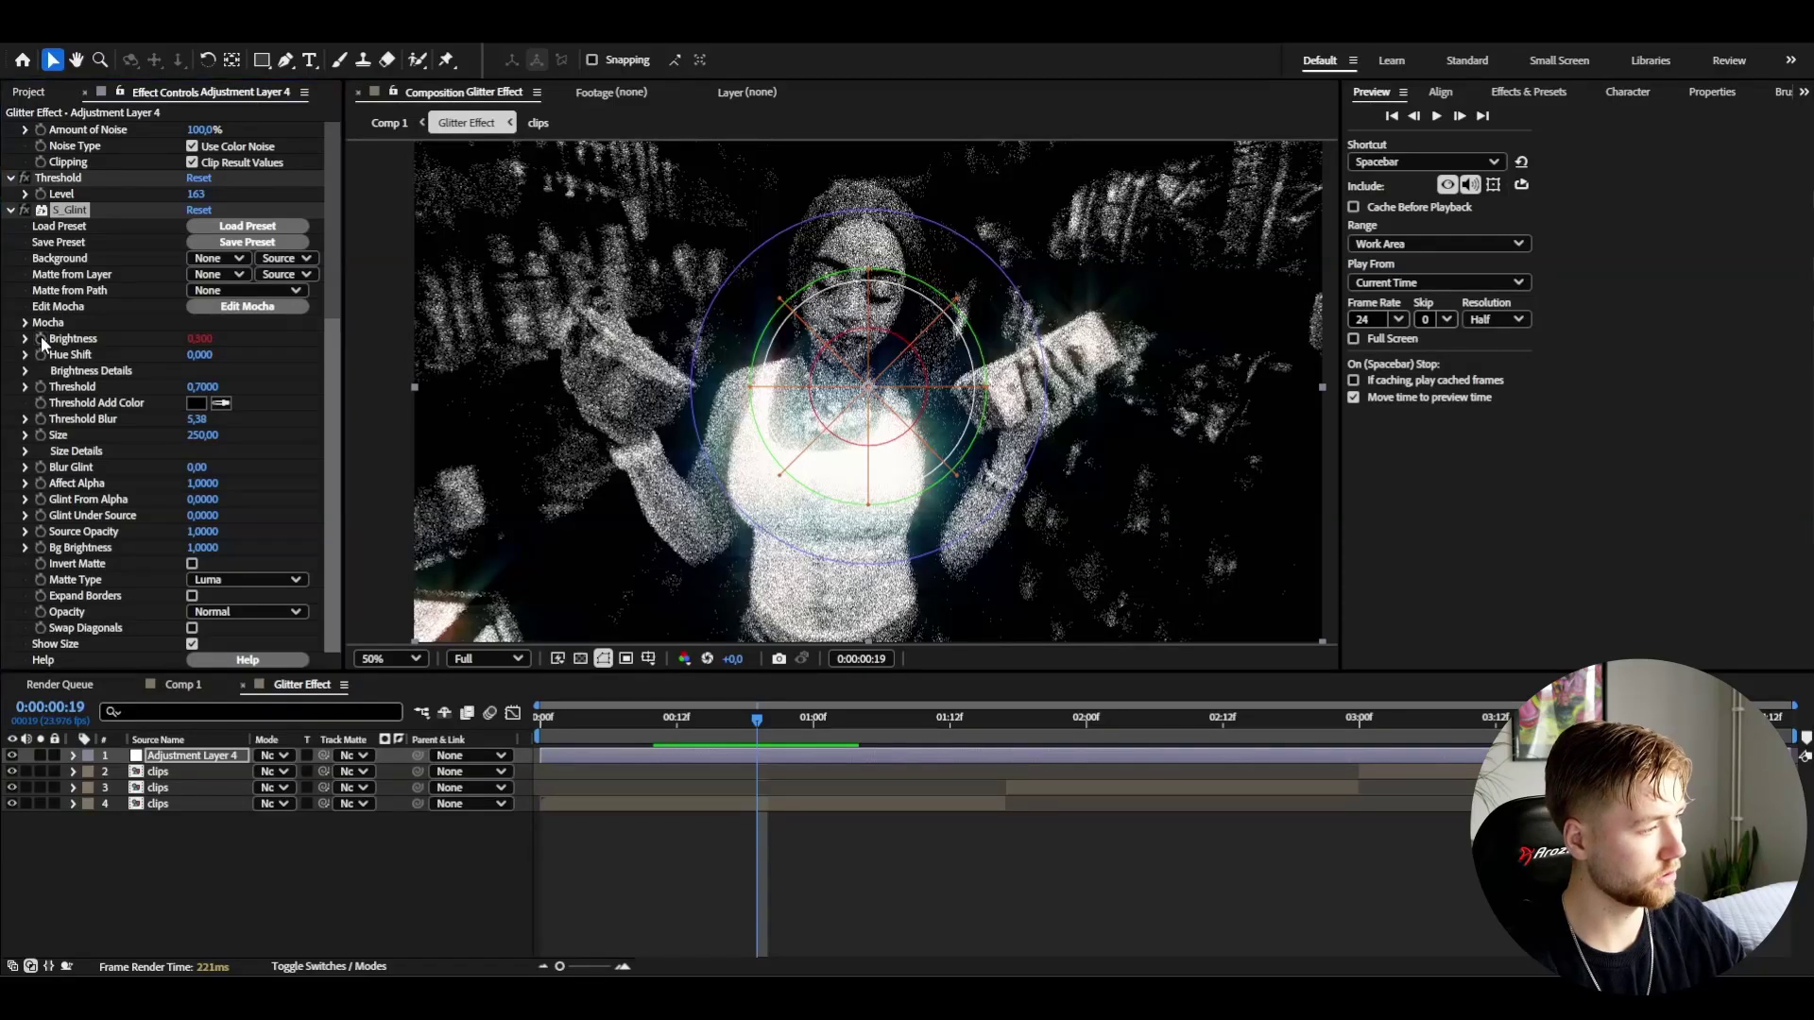
scroll(785, 845, "down", 2)
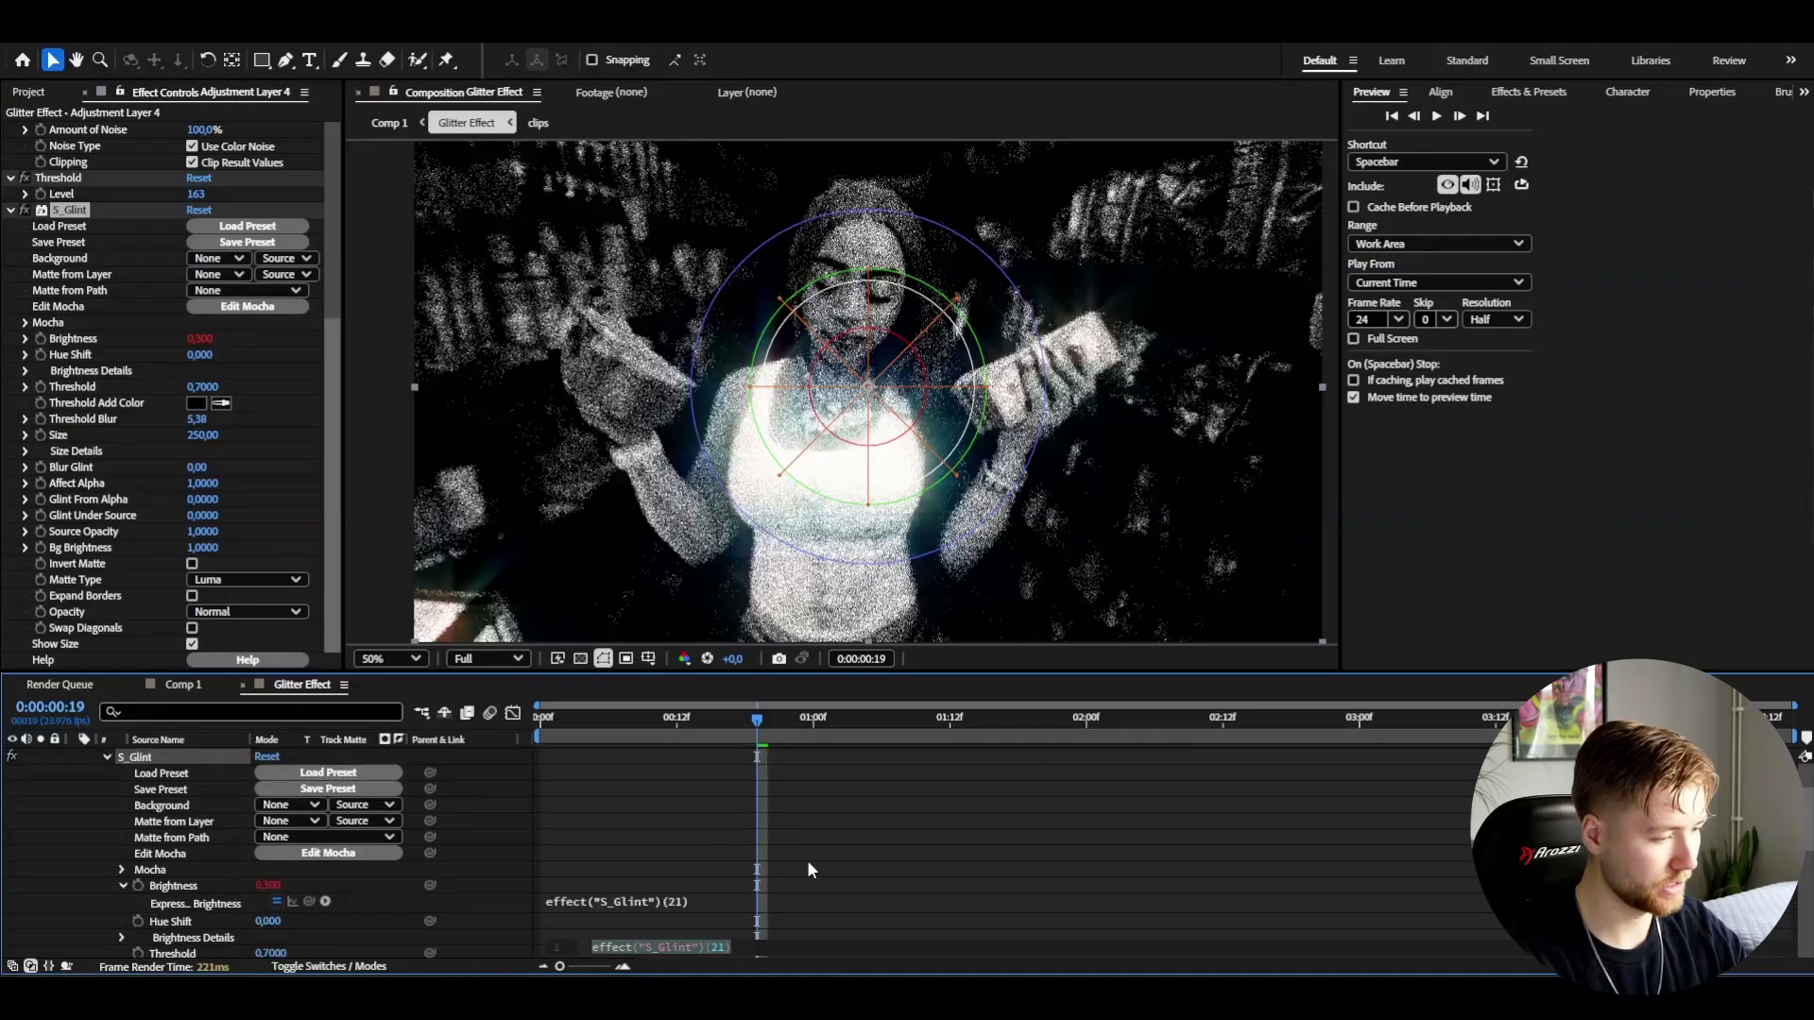
type("wigle")
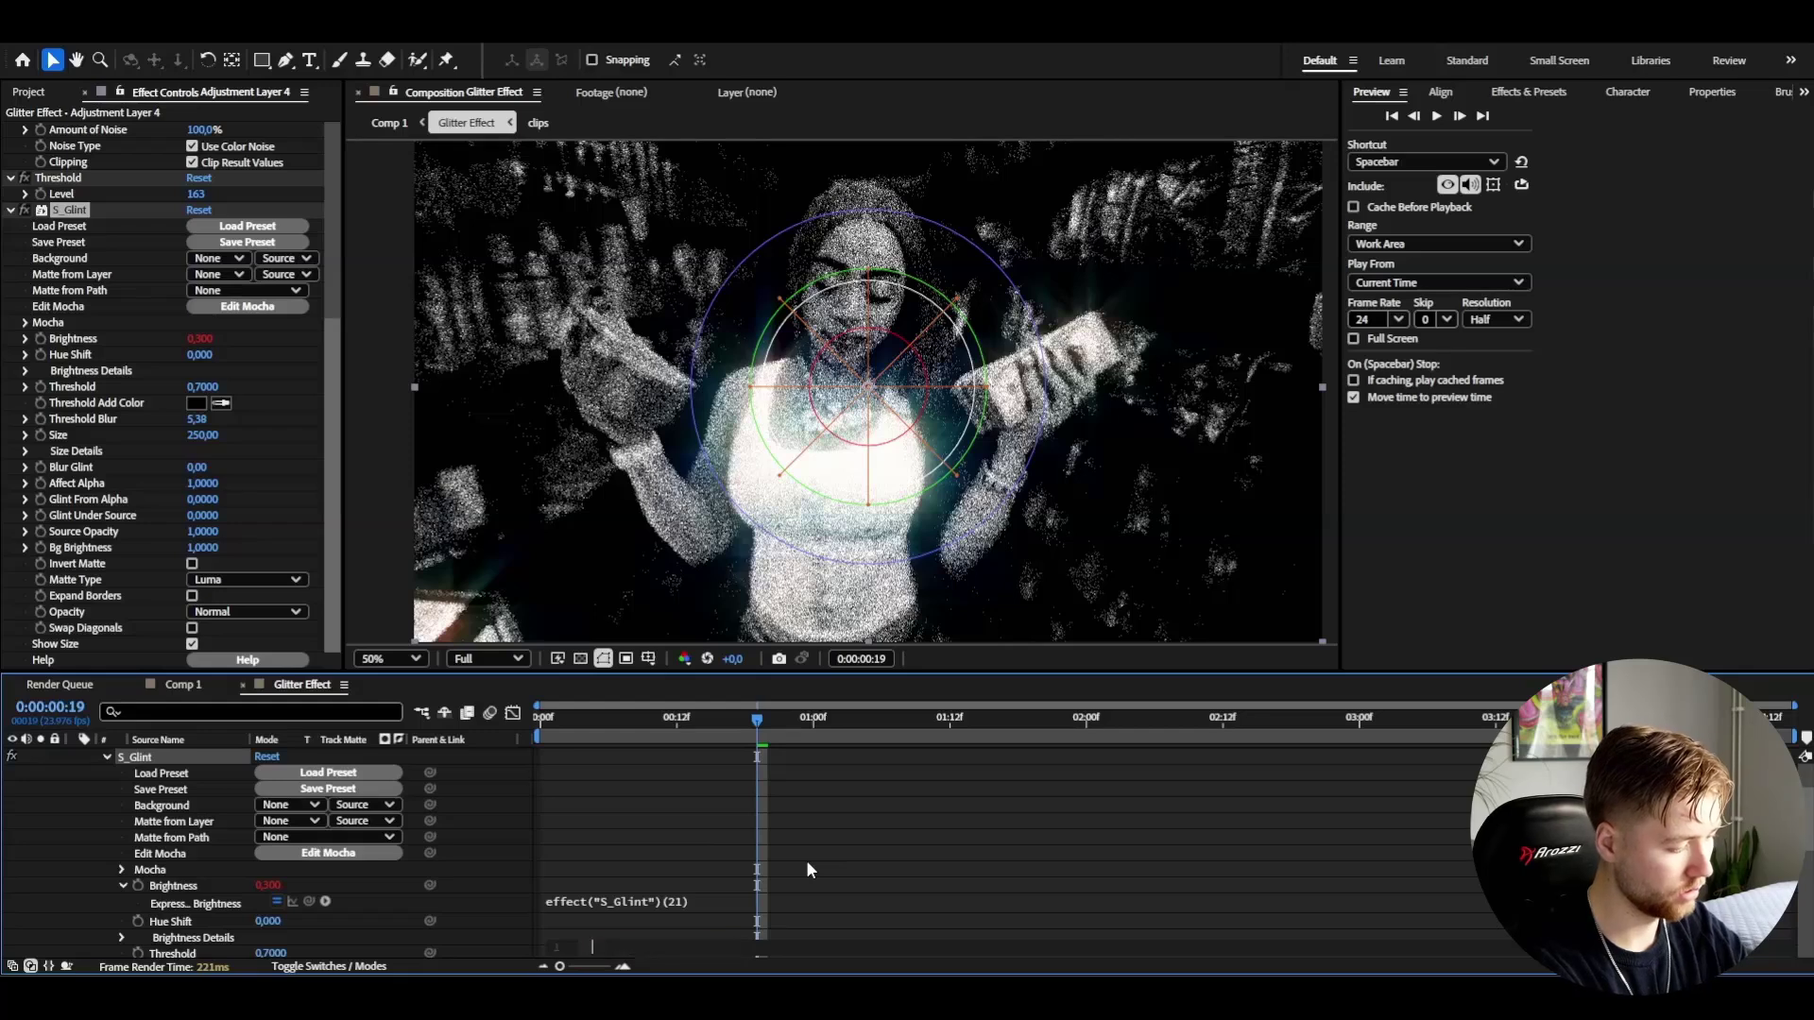
key("BackSpace")
key("BackSpace")
type("gle(10.2)")
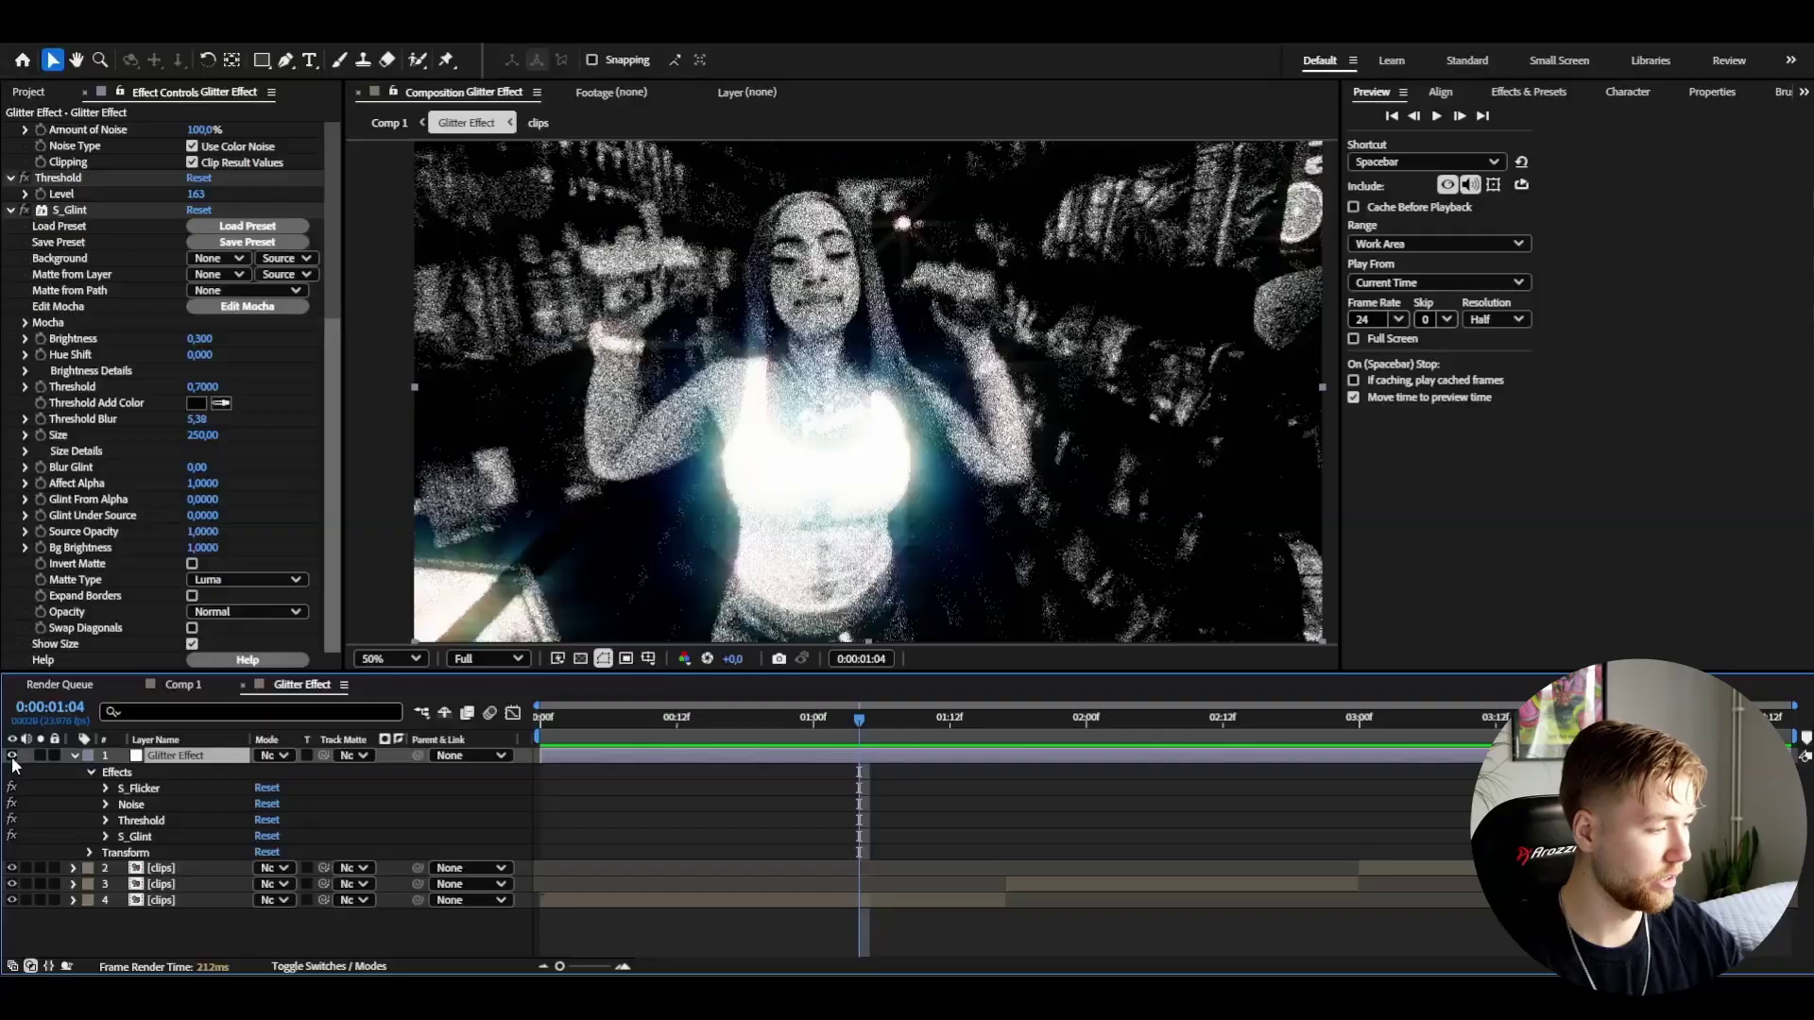
Hide the Glitter Effect adjustment layer.
left_click(12, 755)
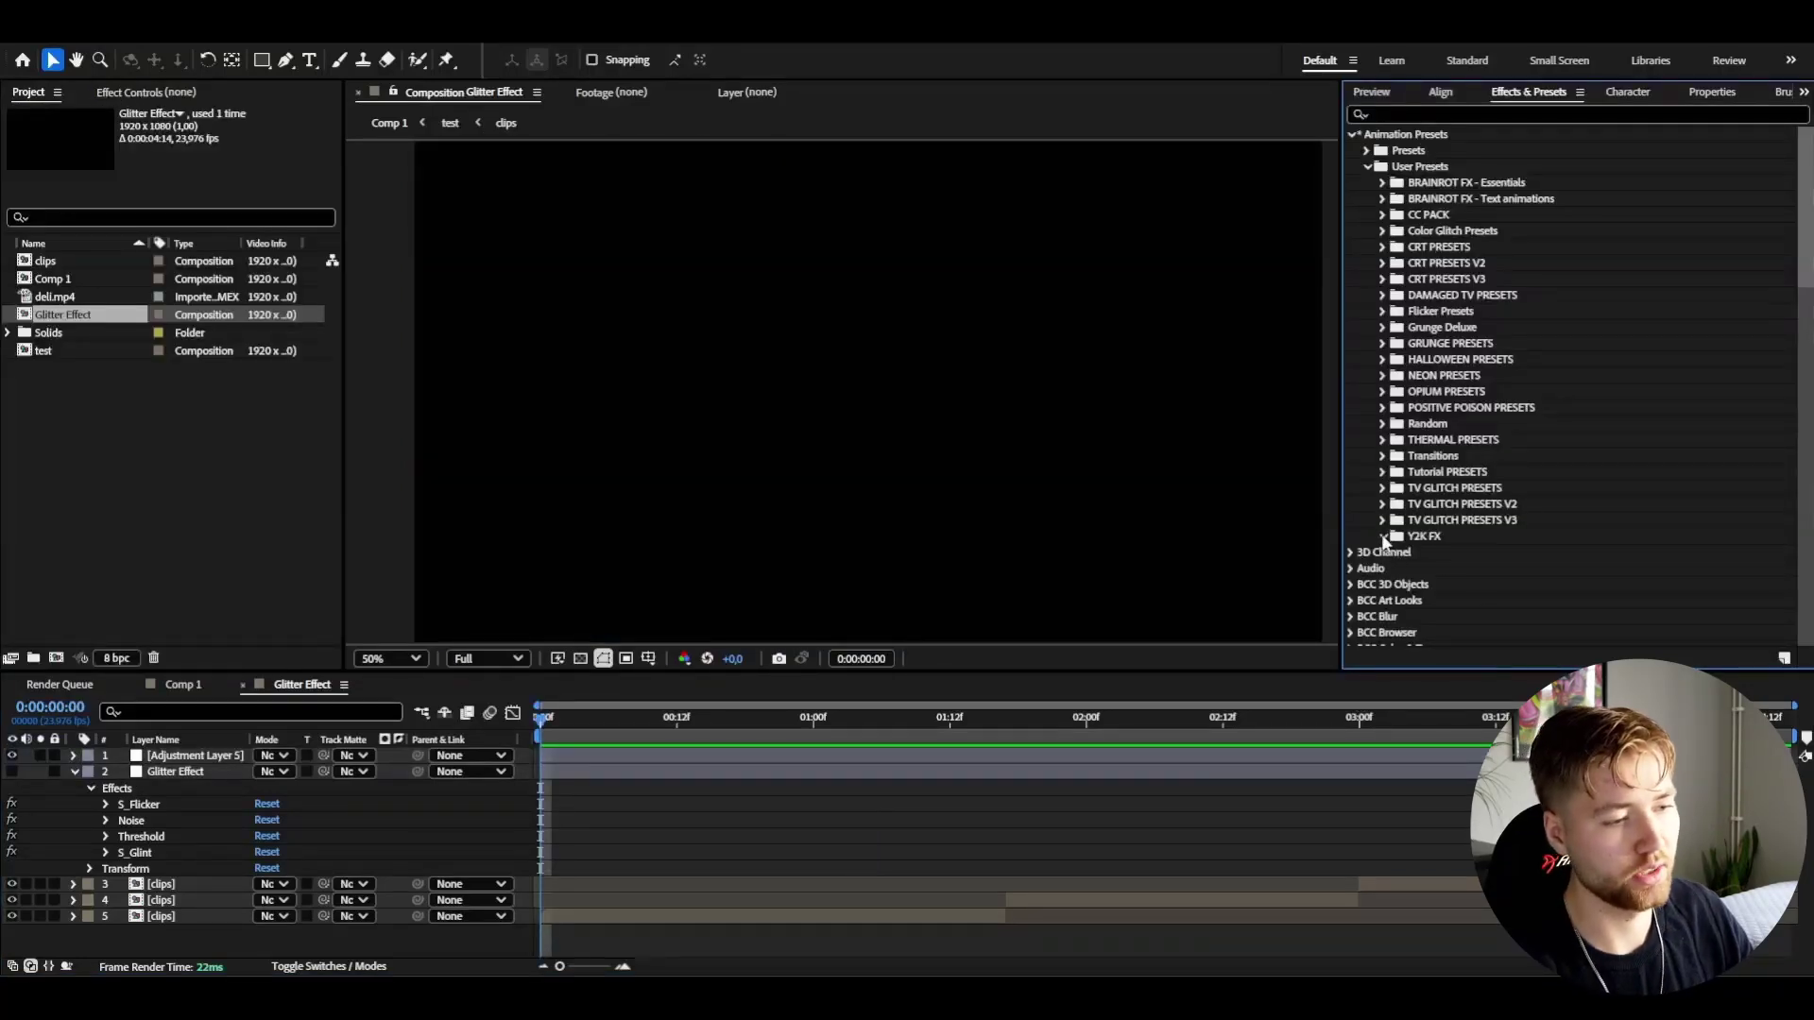
Examine the presets in the Y2K FX folders: Bonus, CRT, Glow, Halftone, Punk and Quality.
left_click(1384, 537)
scroll(1480, 338, "down", 3)
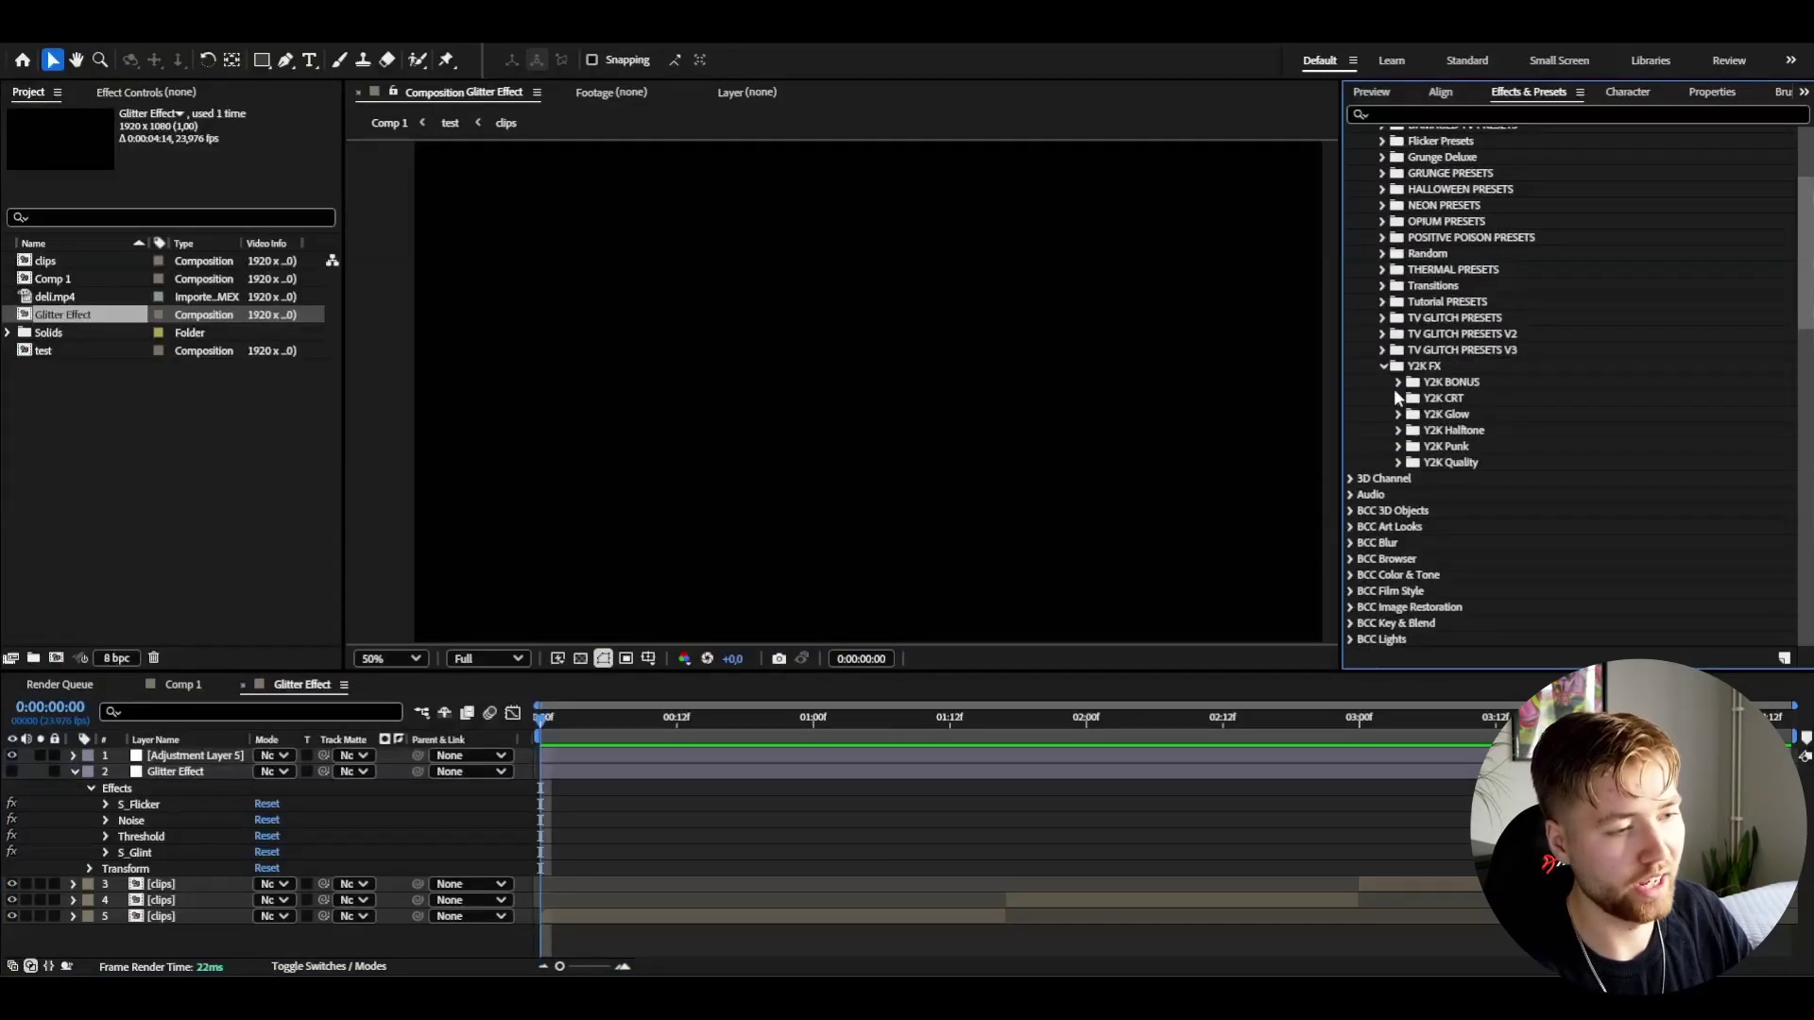
left_click(1398, 382)
left_click(1398, 479)
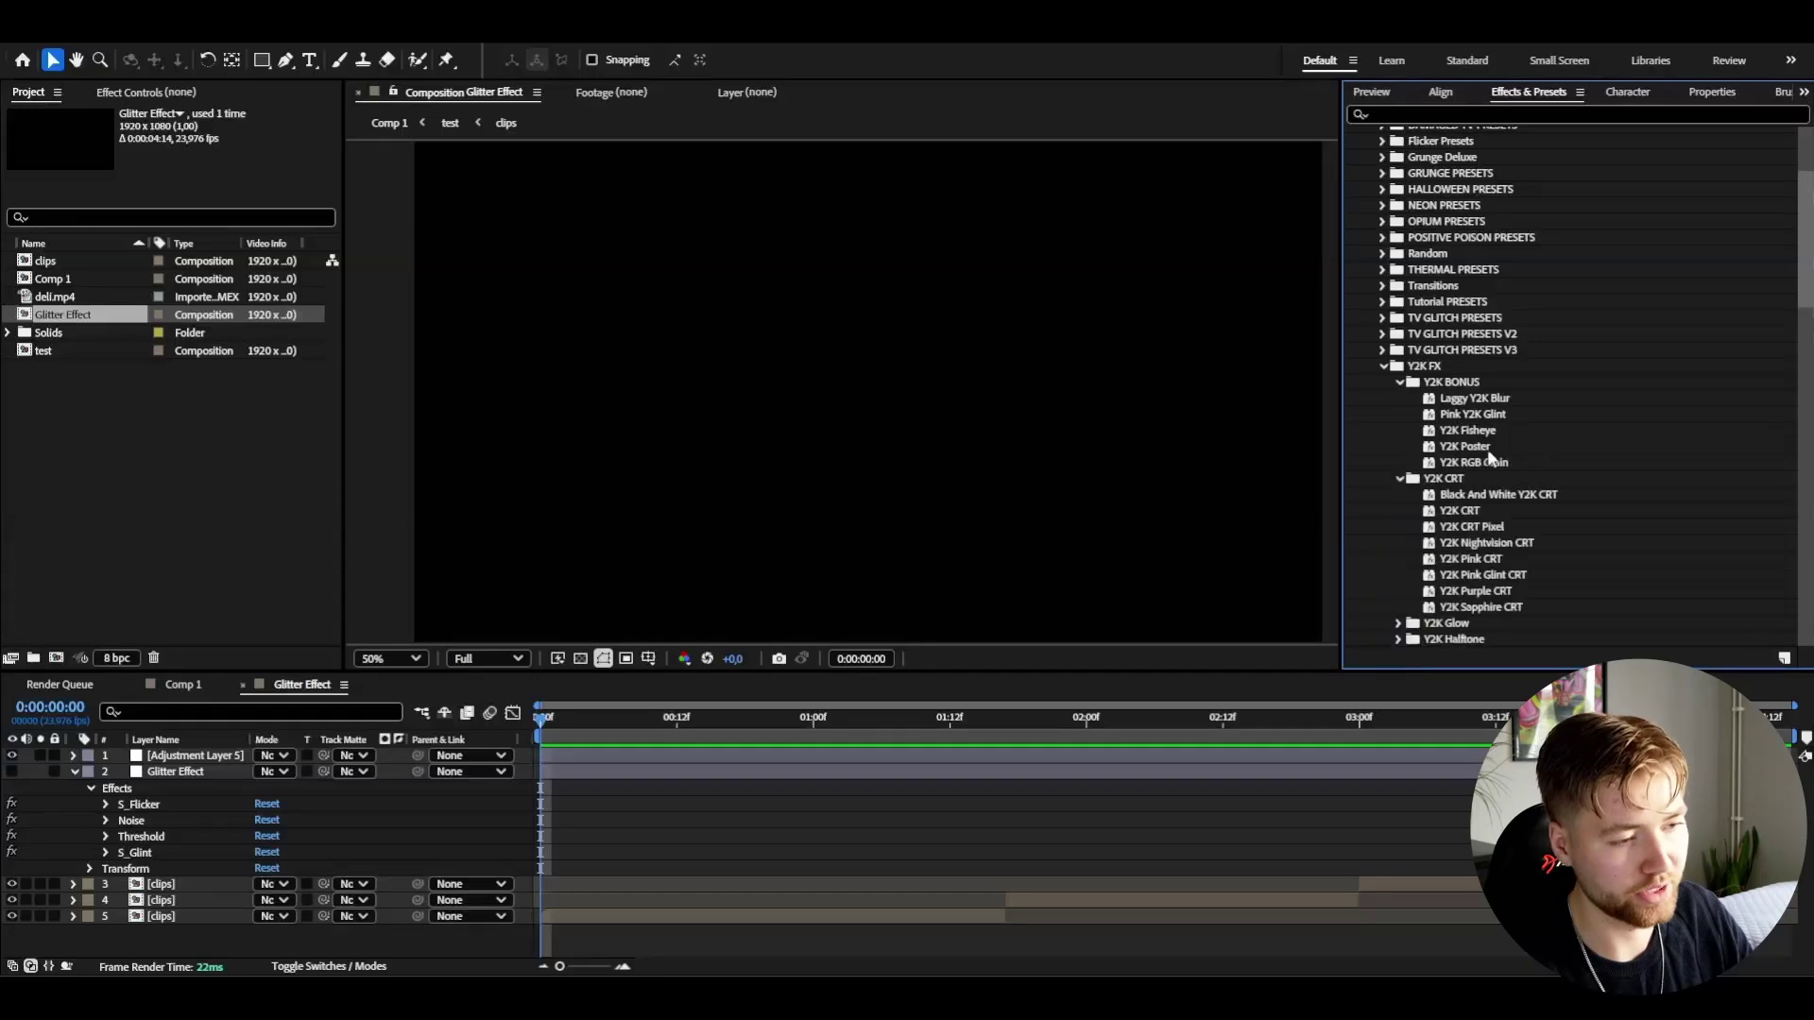
scroll(1452, 473, "down", 2)
left_click(1399, 496)
scroll(1410, 505, "down", 2)
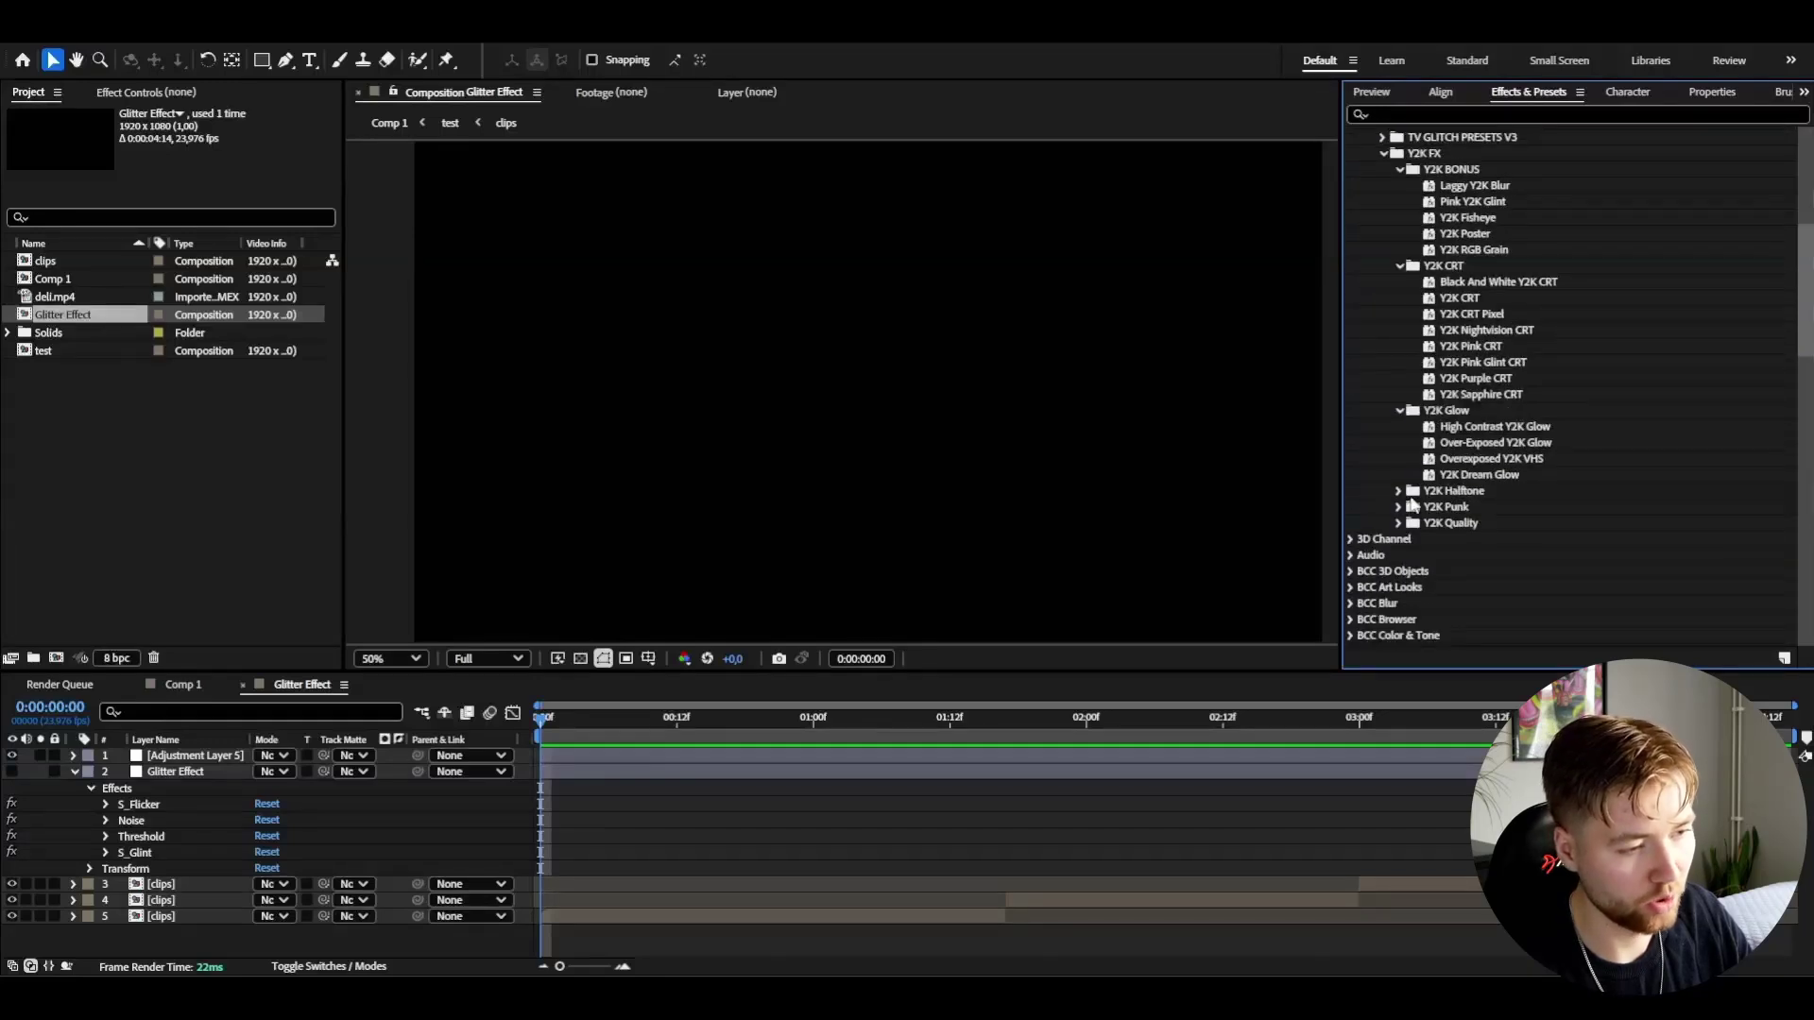
left_click(1398, 492)
scroll(1488, 491, "down", 2)
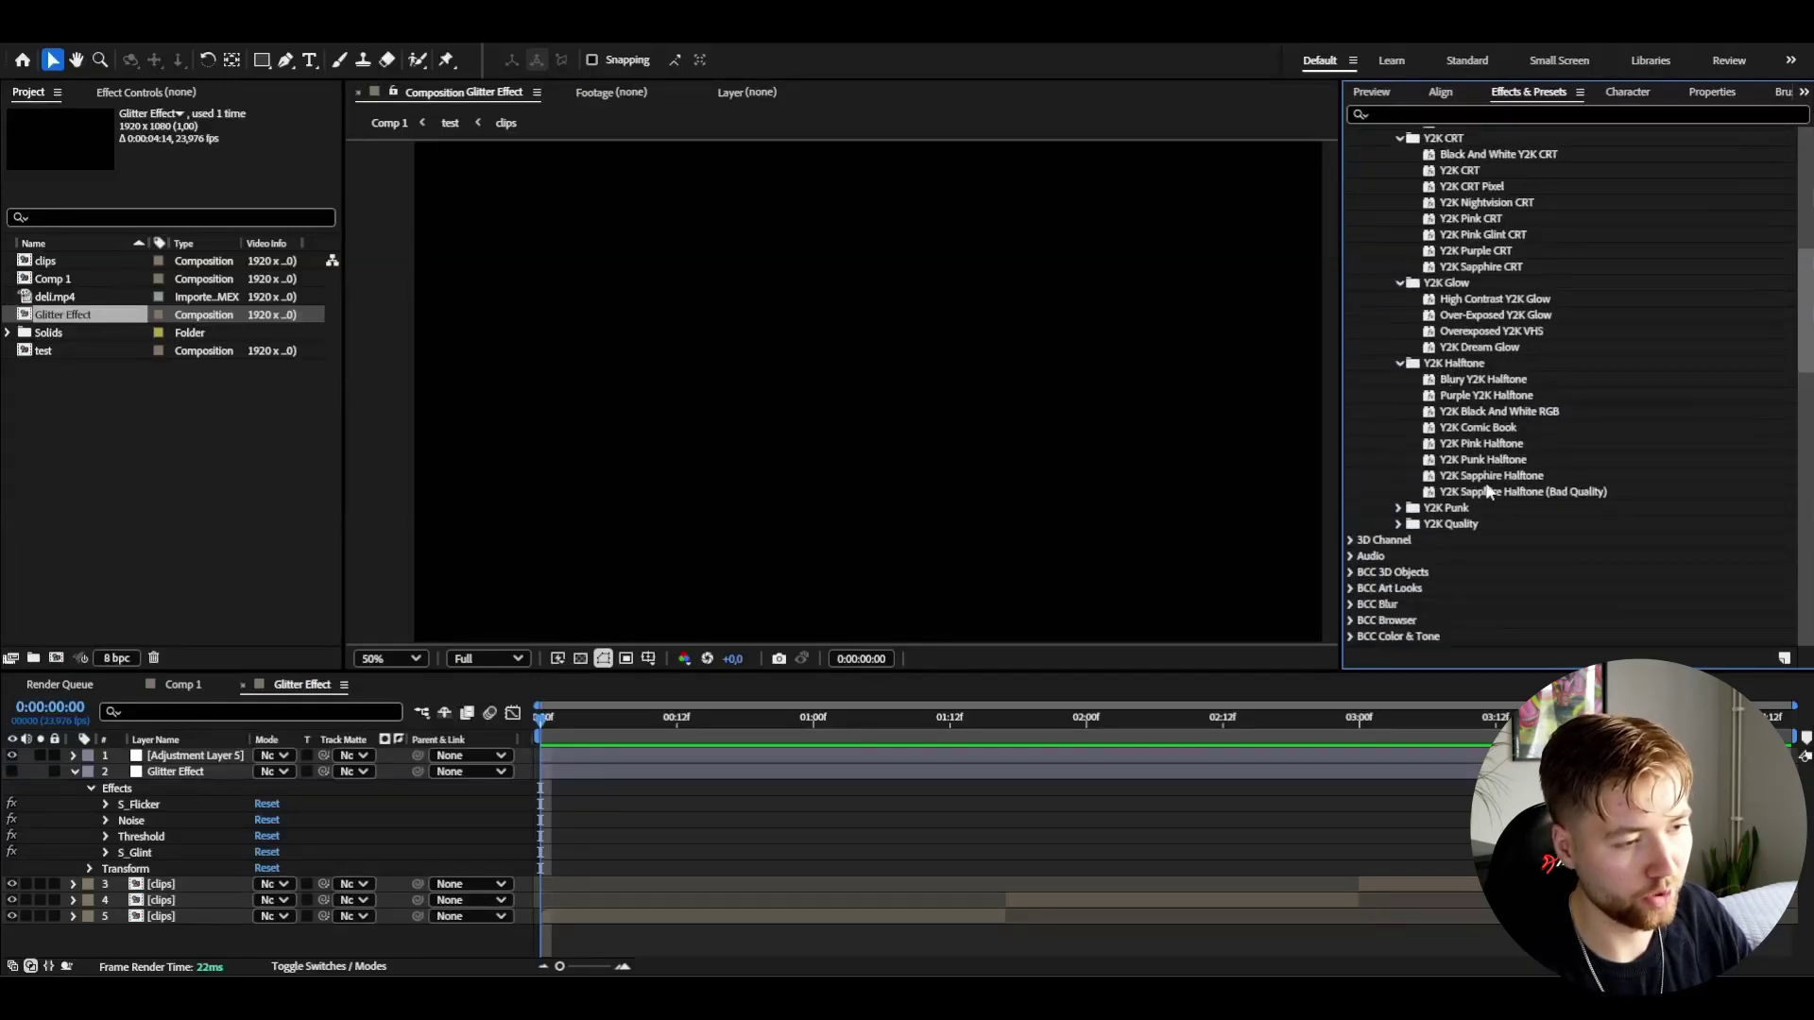
left_click(1399, 508)
scroll(1506, 485, "down", 2)
left_click(1396, 461)
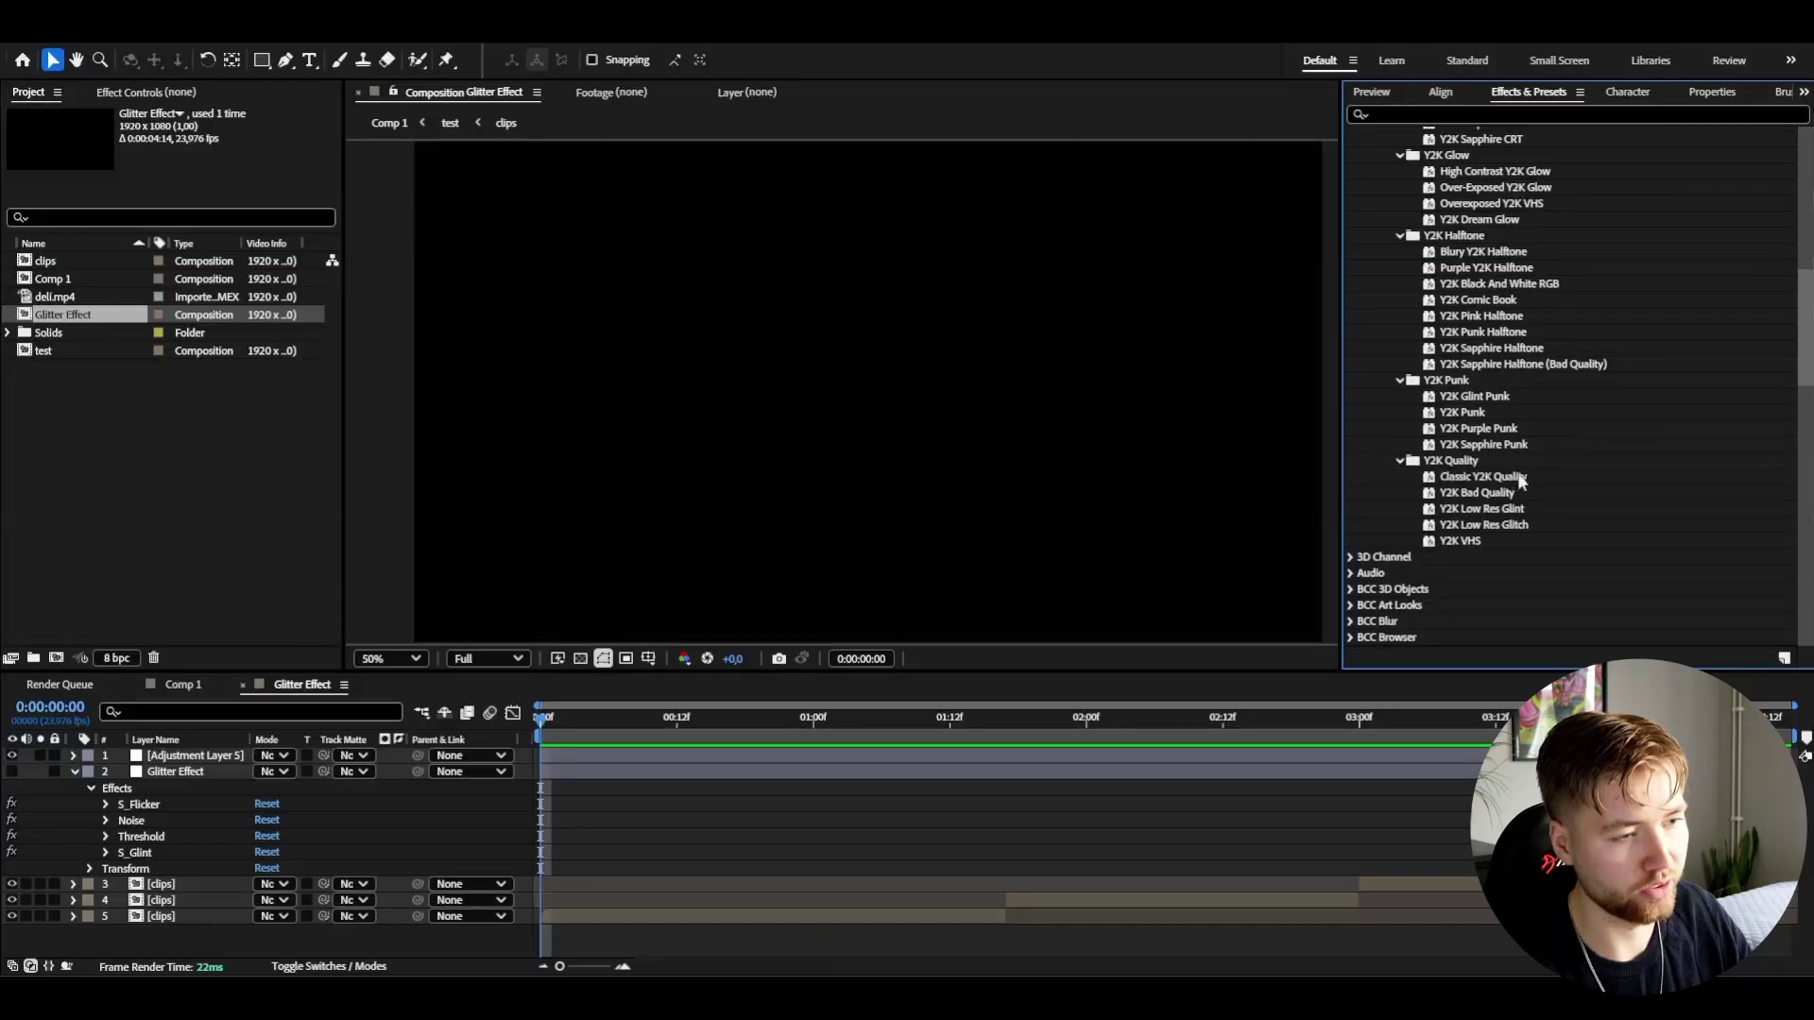
scroll(1534, 496, "up", 5)
scroll(1538, 506, "down", 1)
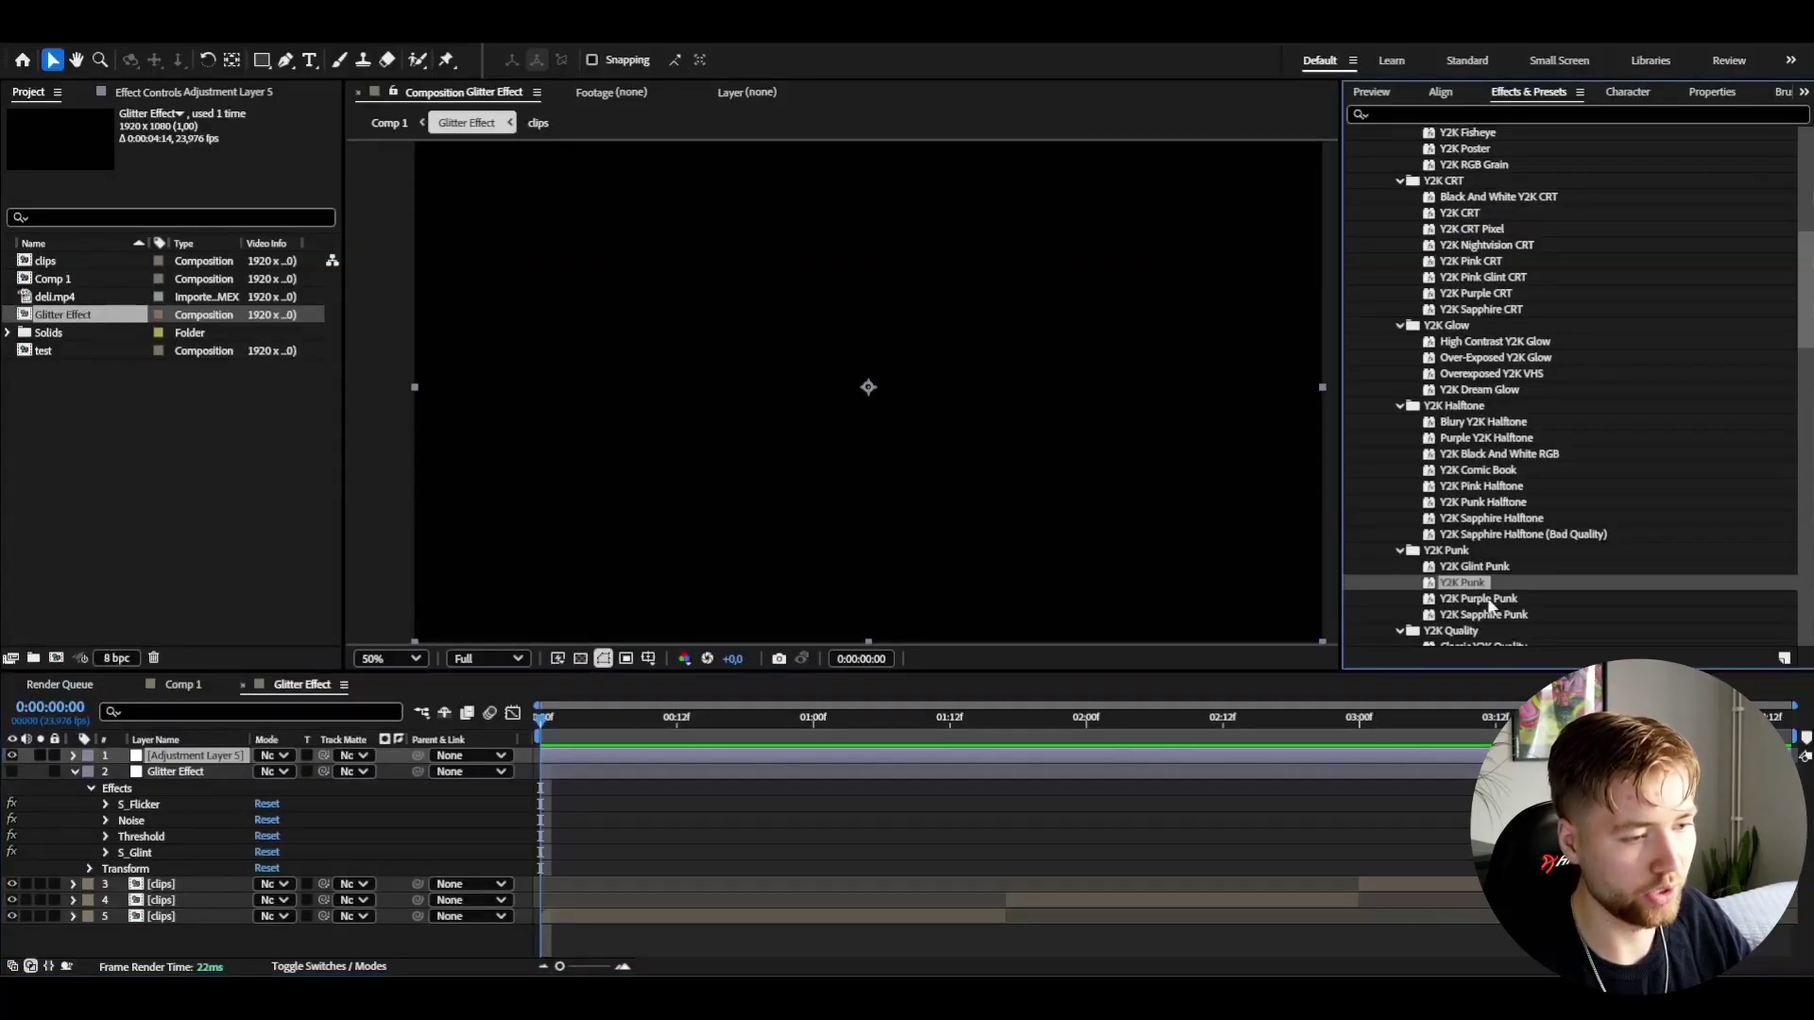
Try the Y2K Punk preset on the empty adjustment layer and play it back.
left_click_drag(1371, 593, 686, 754)
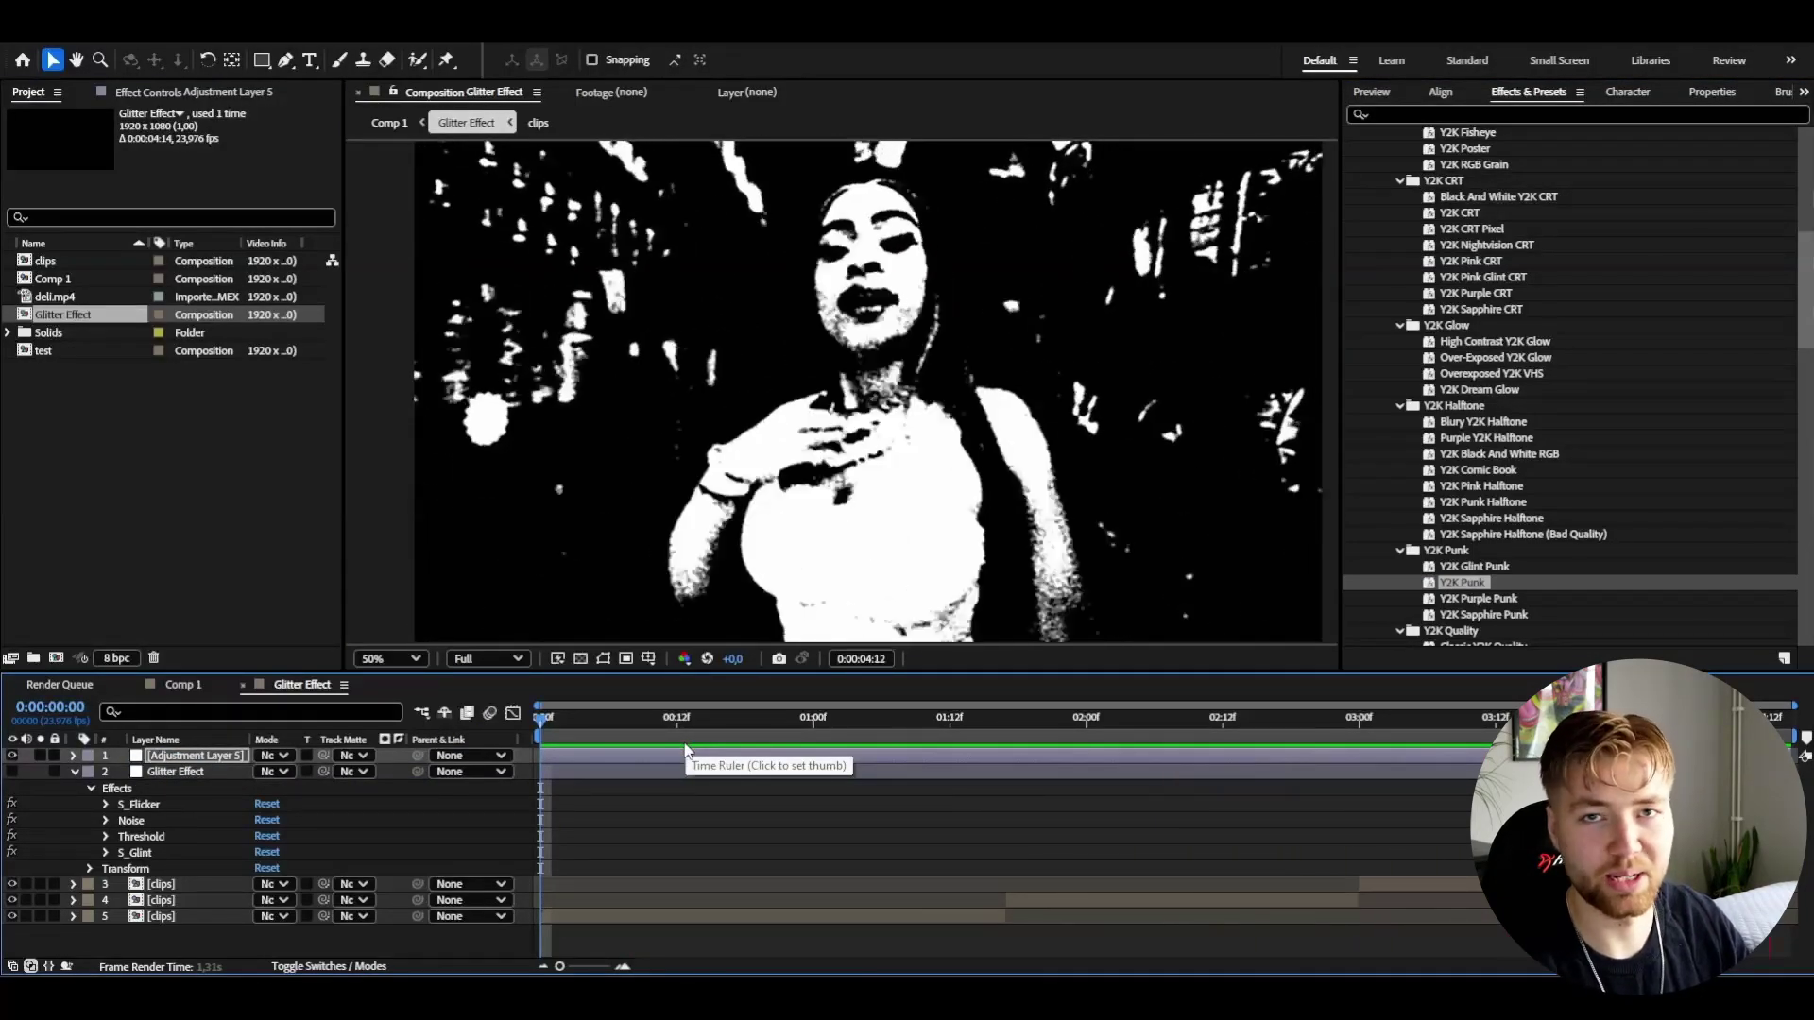
key("space")
Try the Y2K Pink Glint CRT preset on the adjustment layer and check several frames across the timeline.
scroll(1361, 518, "up", 5)
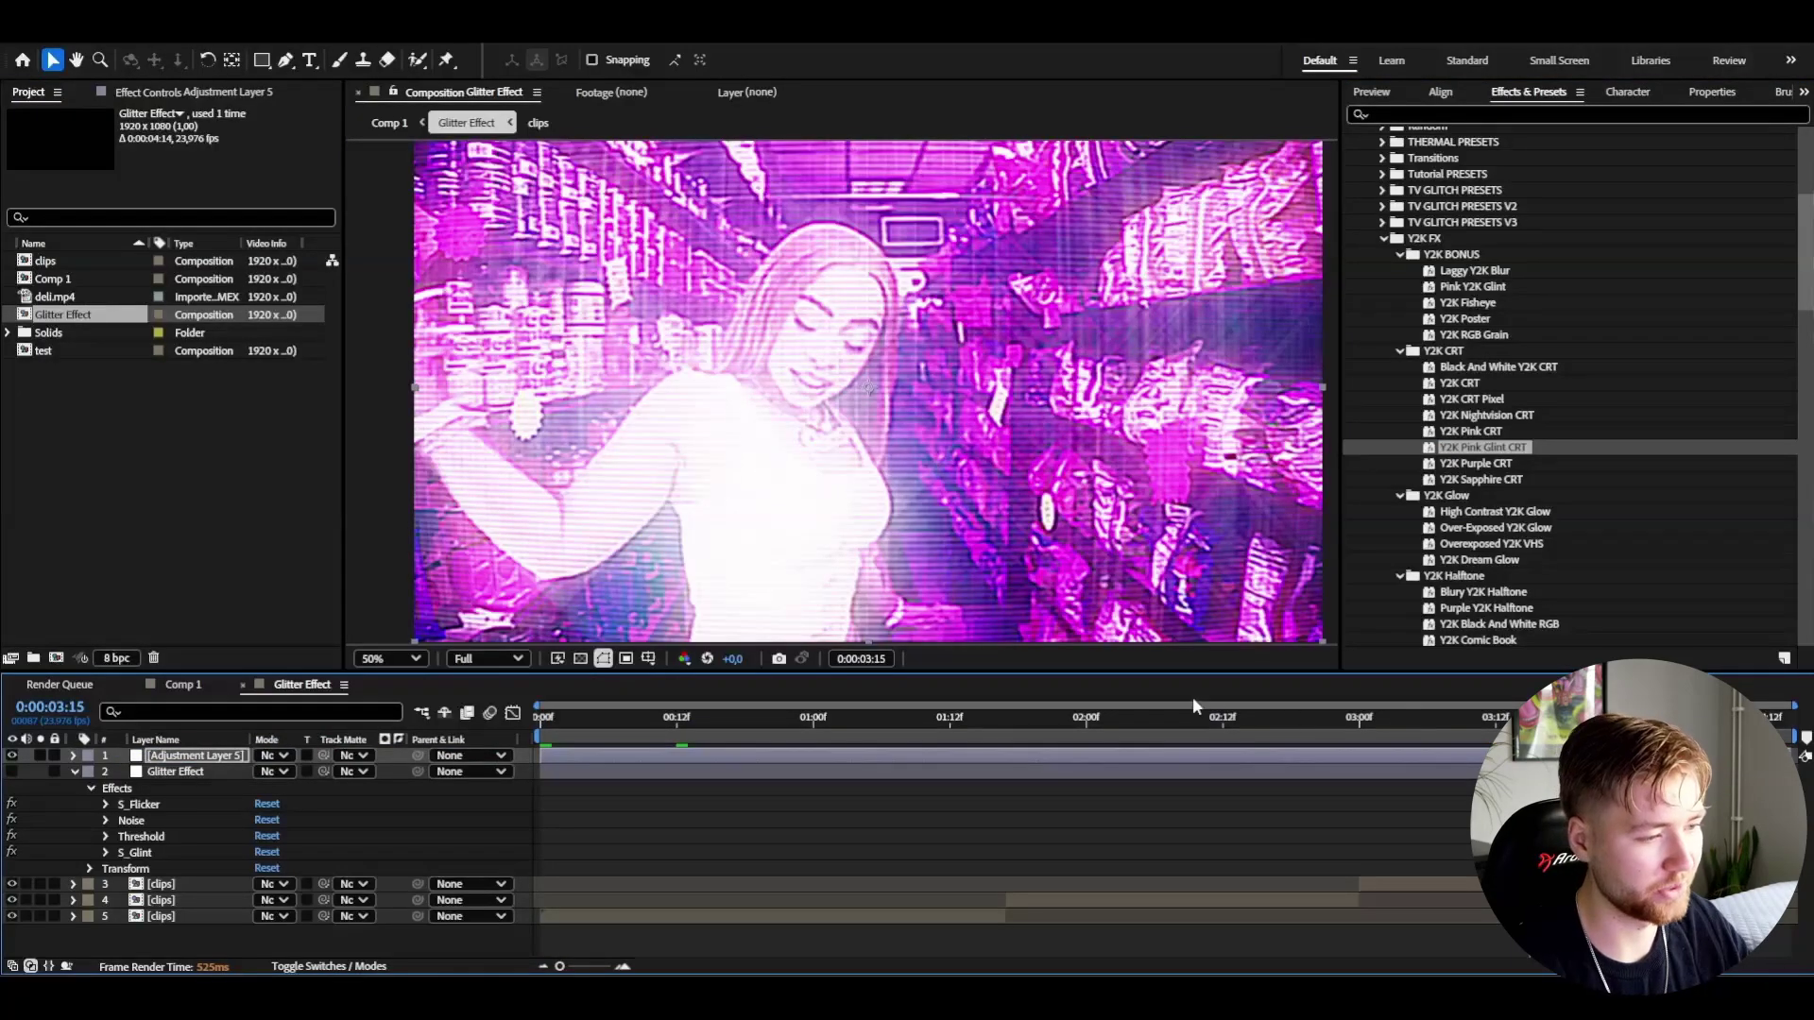
left_click(1172, 709)
left_click(676, 717)
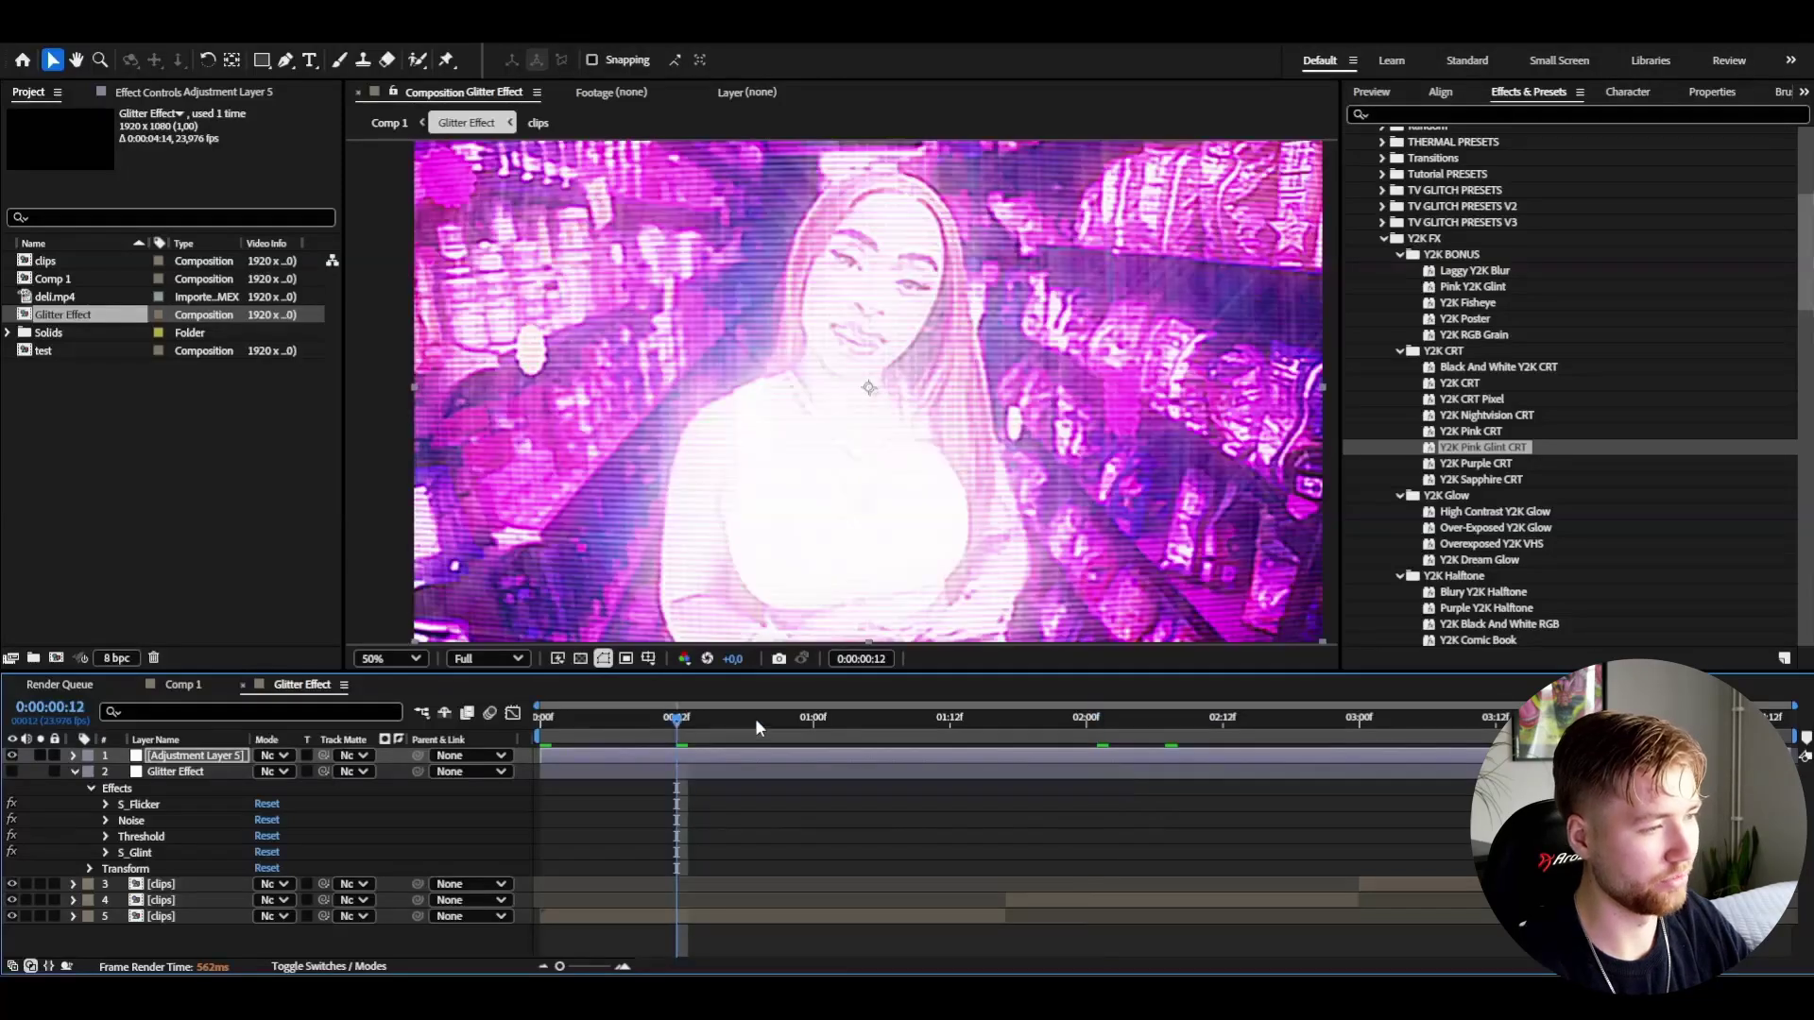
left_click(756, 718)
key("Home")
Apply the Y2K Low Res Glint preset to the top adjustment layer and preview the result.
scroll(1568, 378, "down", 6)
left_click(1488, 525)
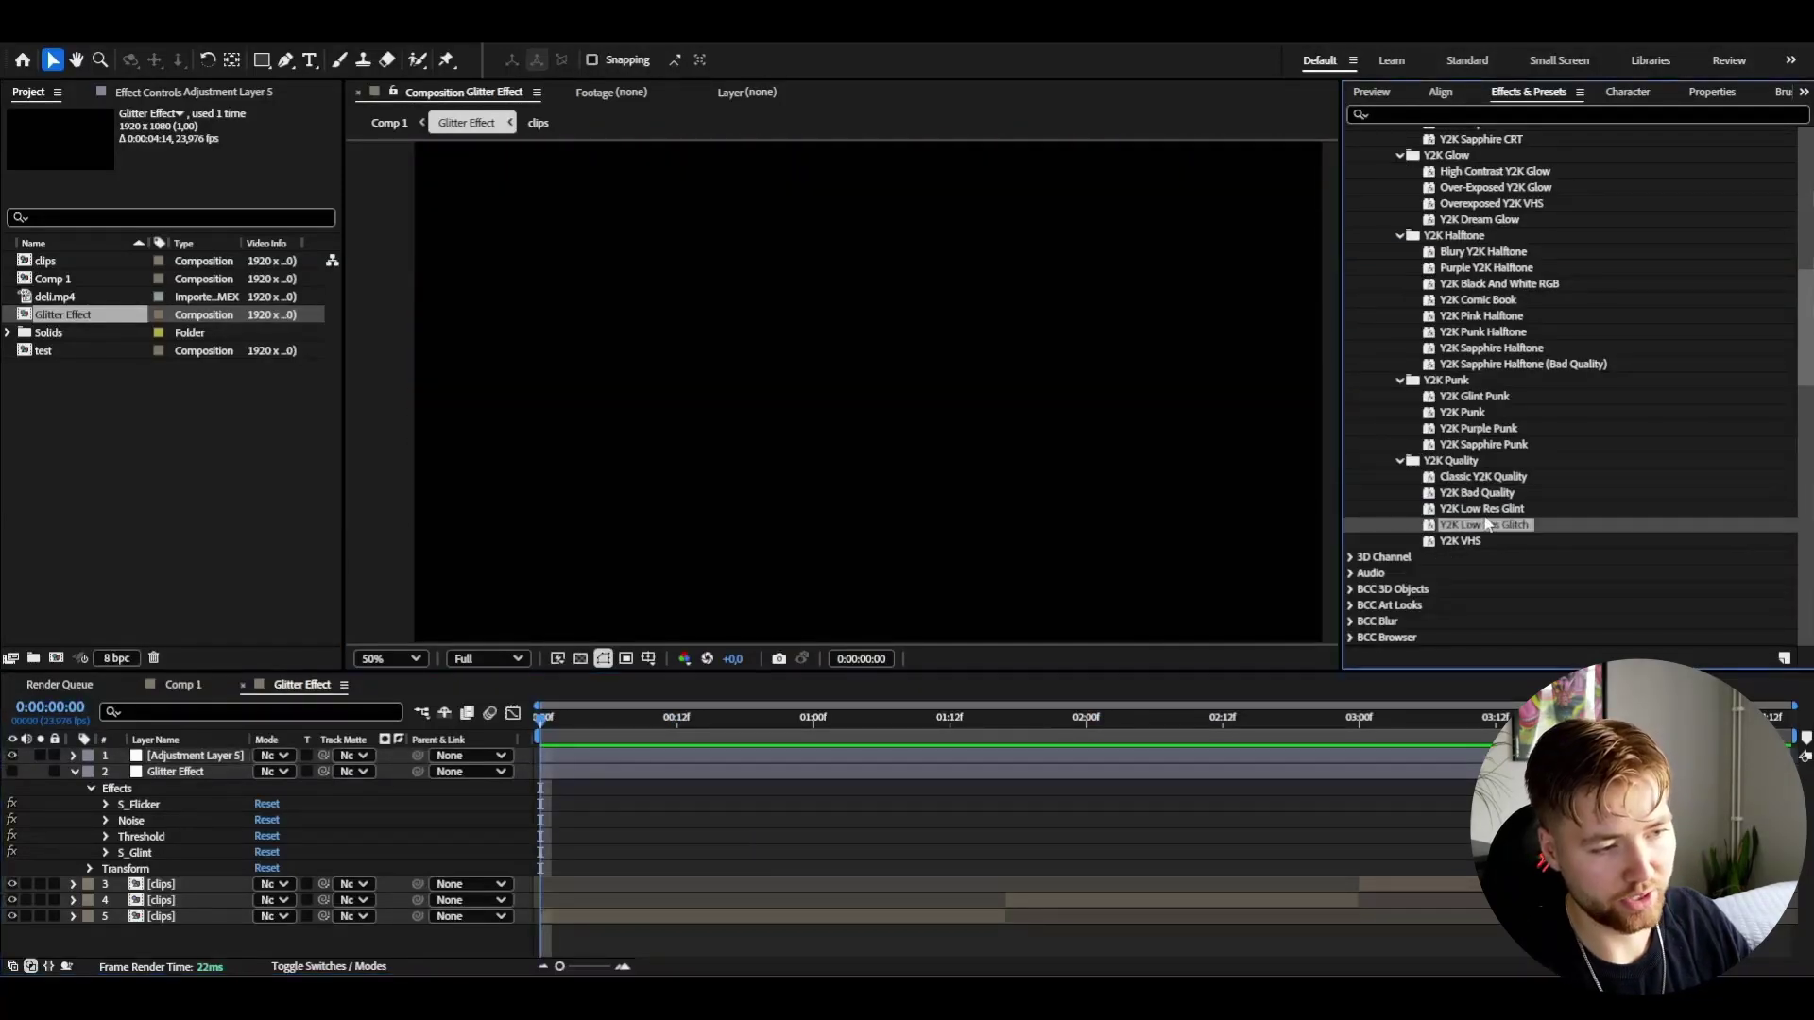
left_click(1470, 509)
left_click_drag(1502, 508, 294, 799)
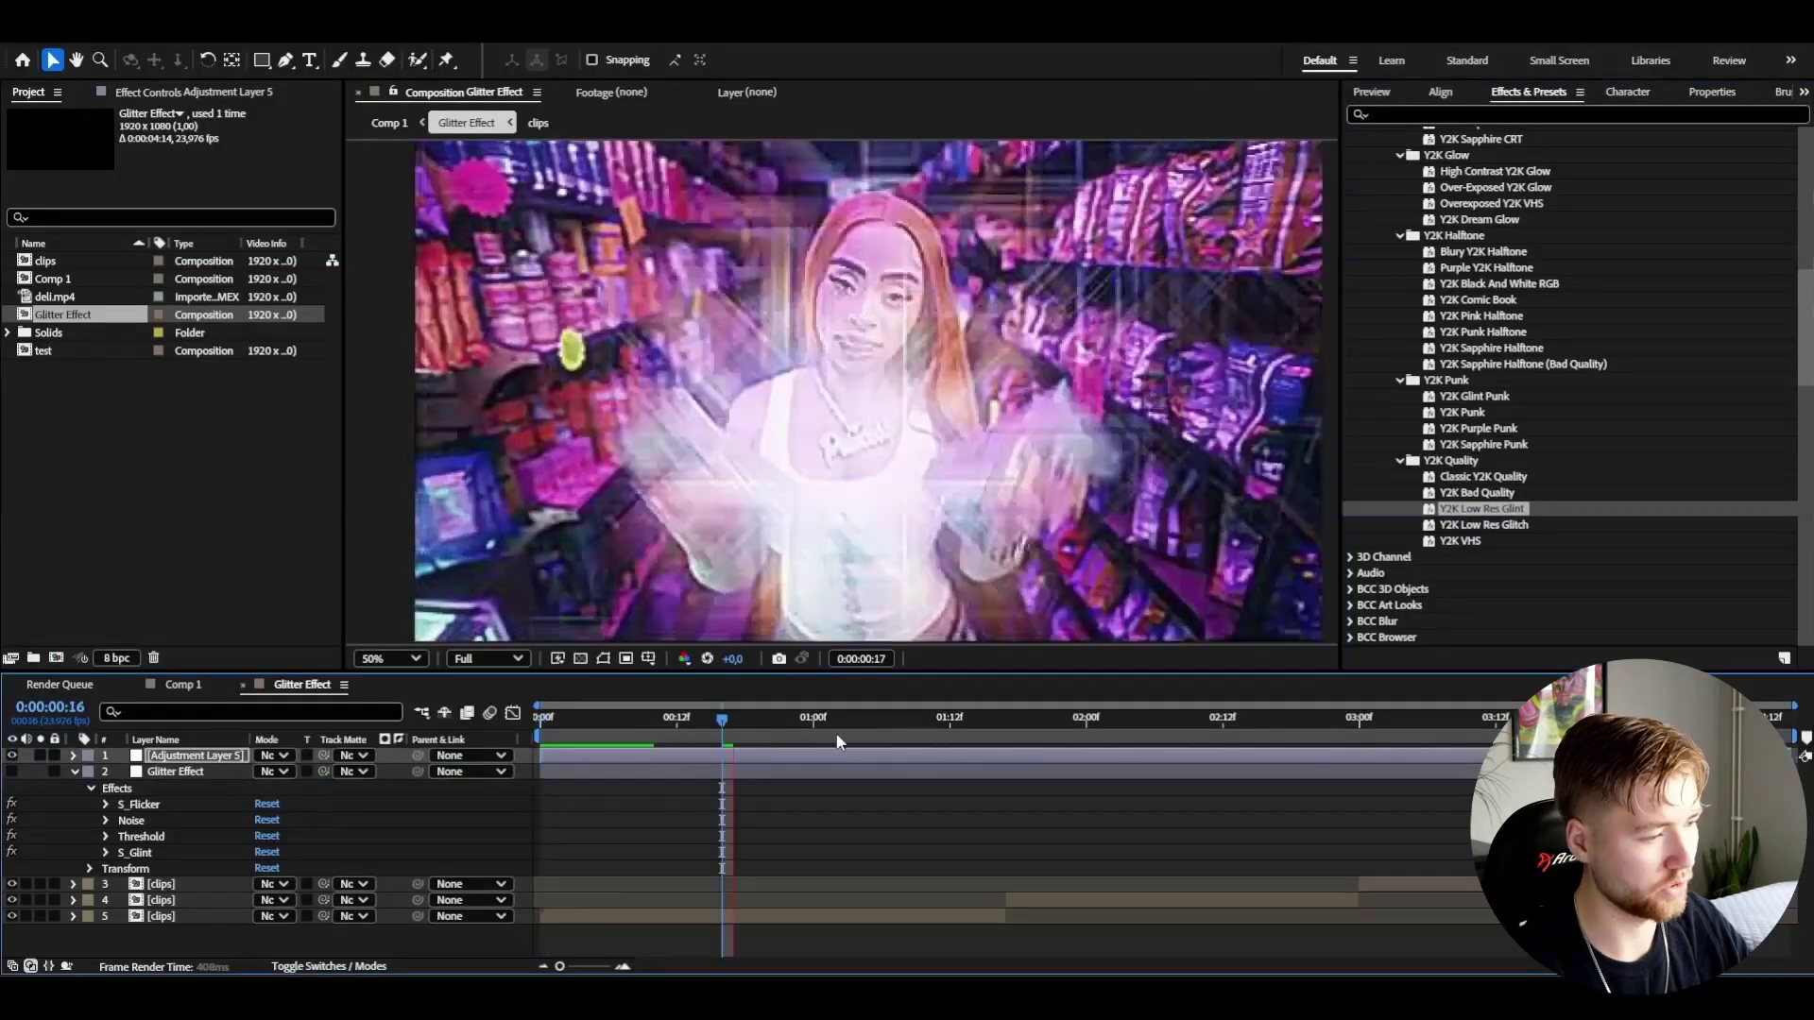
key("space")
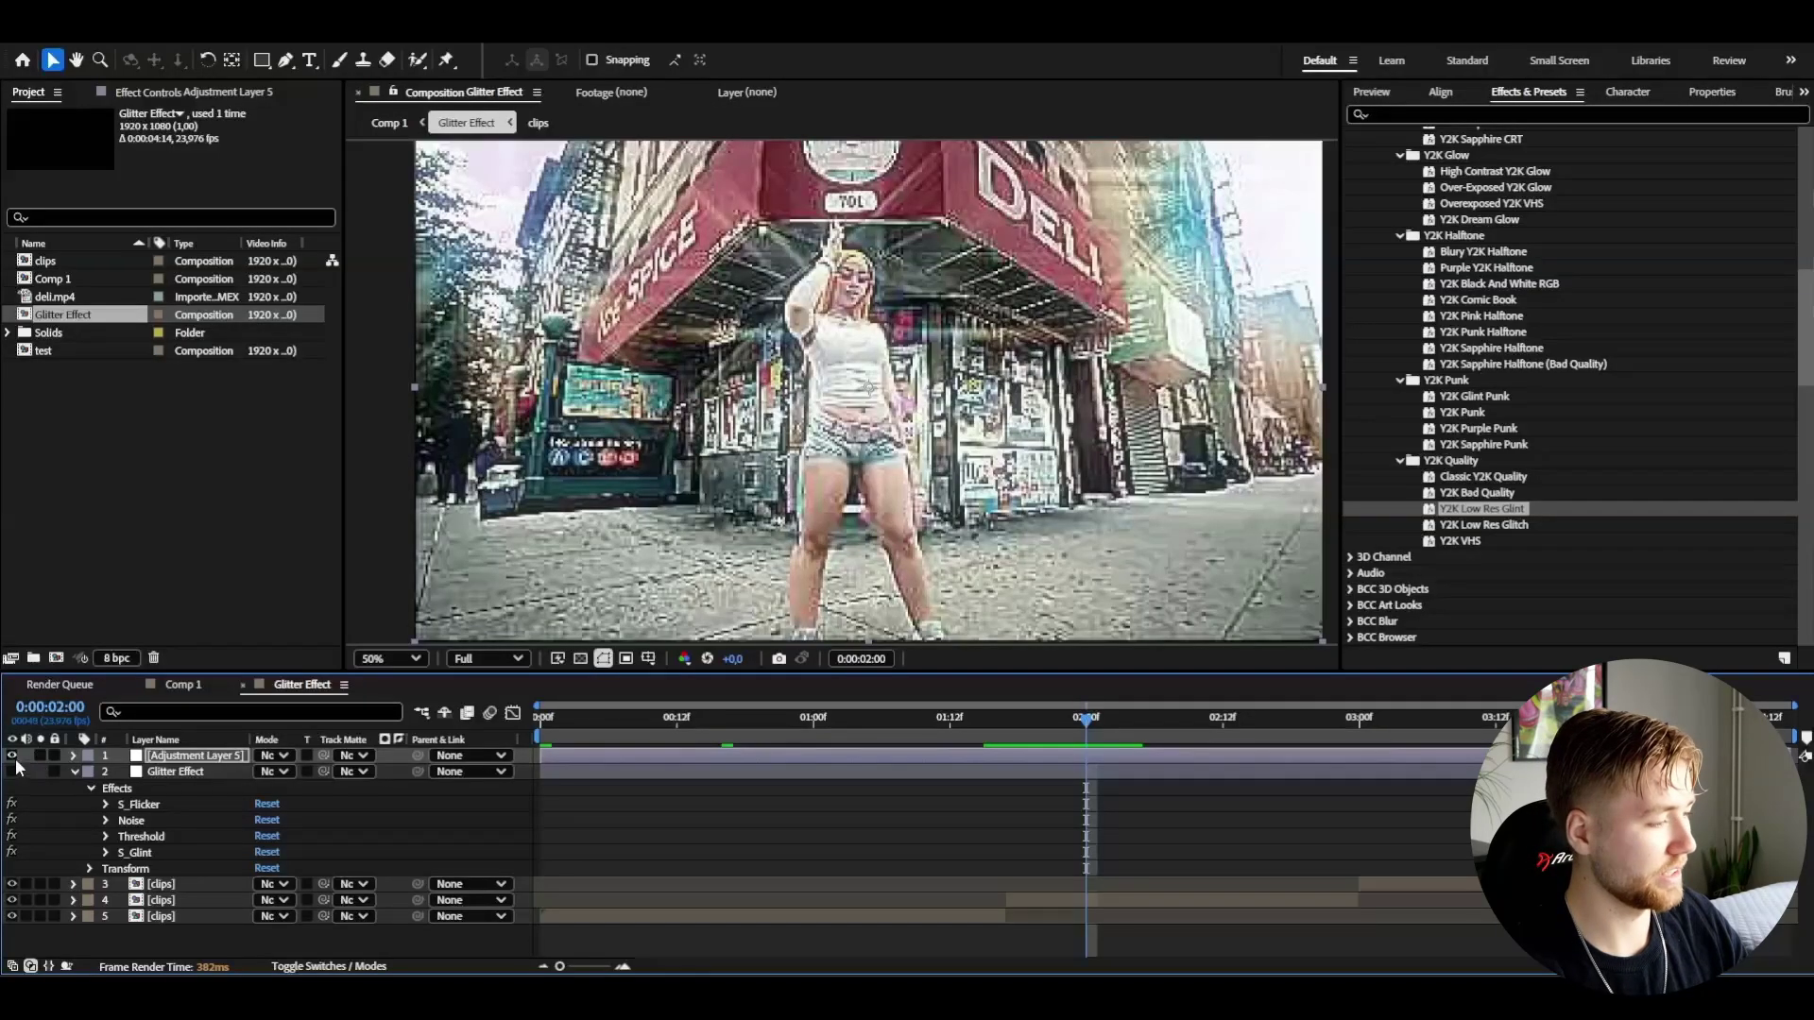
Hide the top adjustment layer, show the Glitter Effect layer and add the 4-Color Gradient effect to it.
left_click(12, 756)
left_click(175, 772)
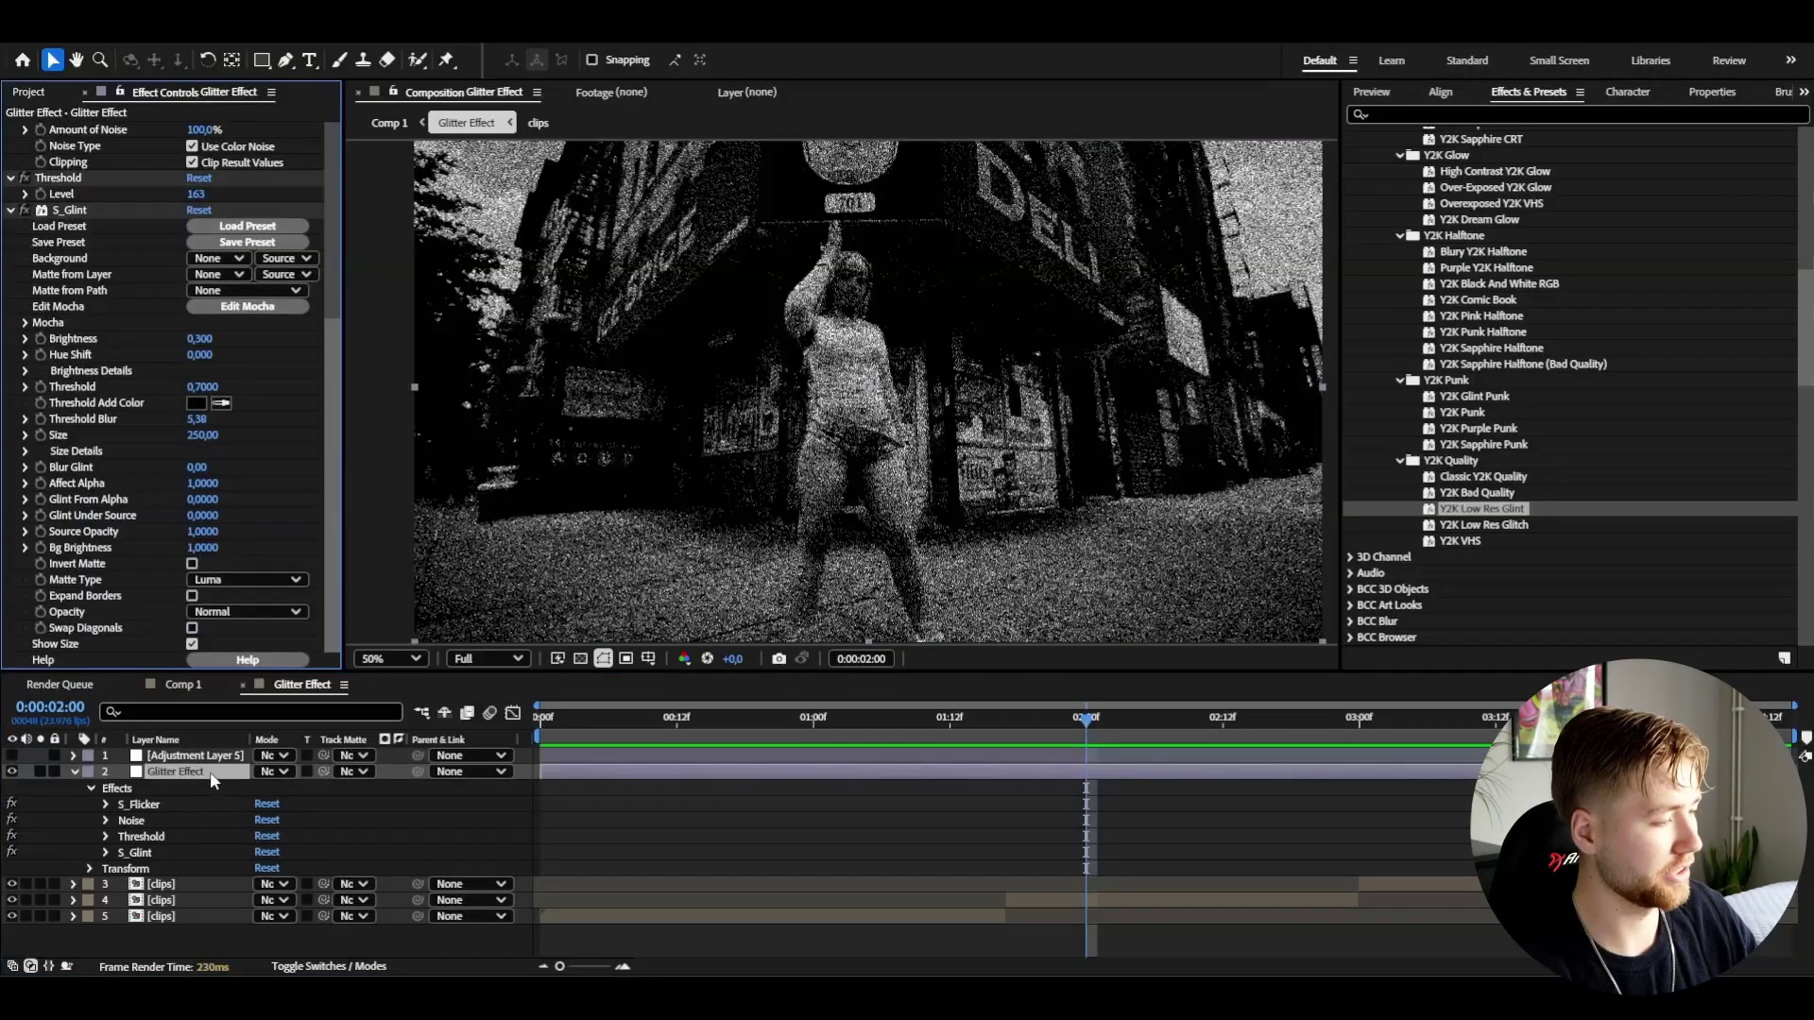
left_click(211, 772)
key("ctrl+space")
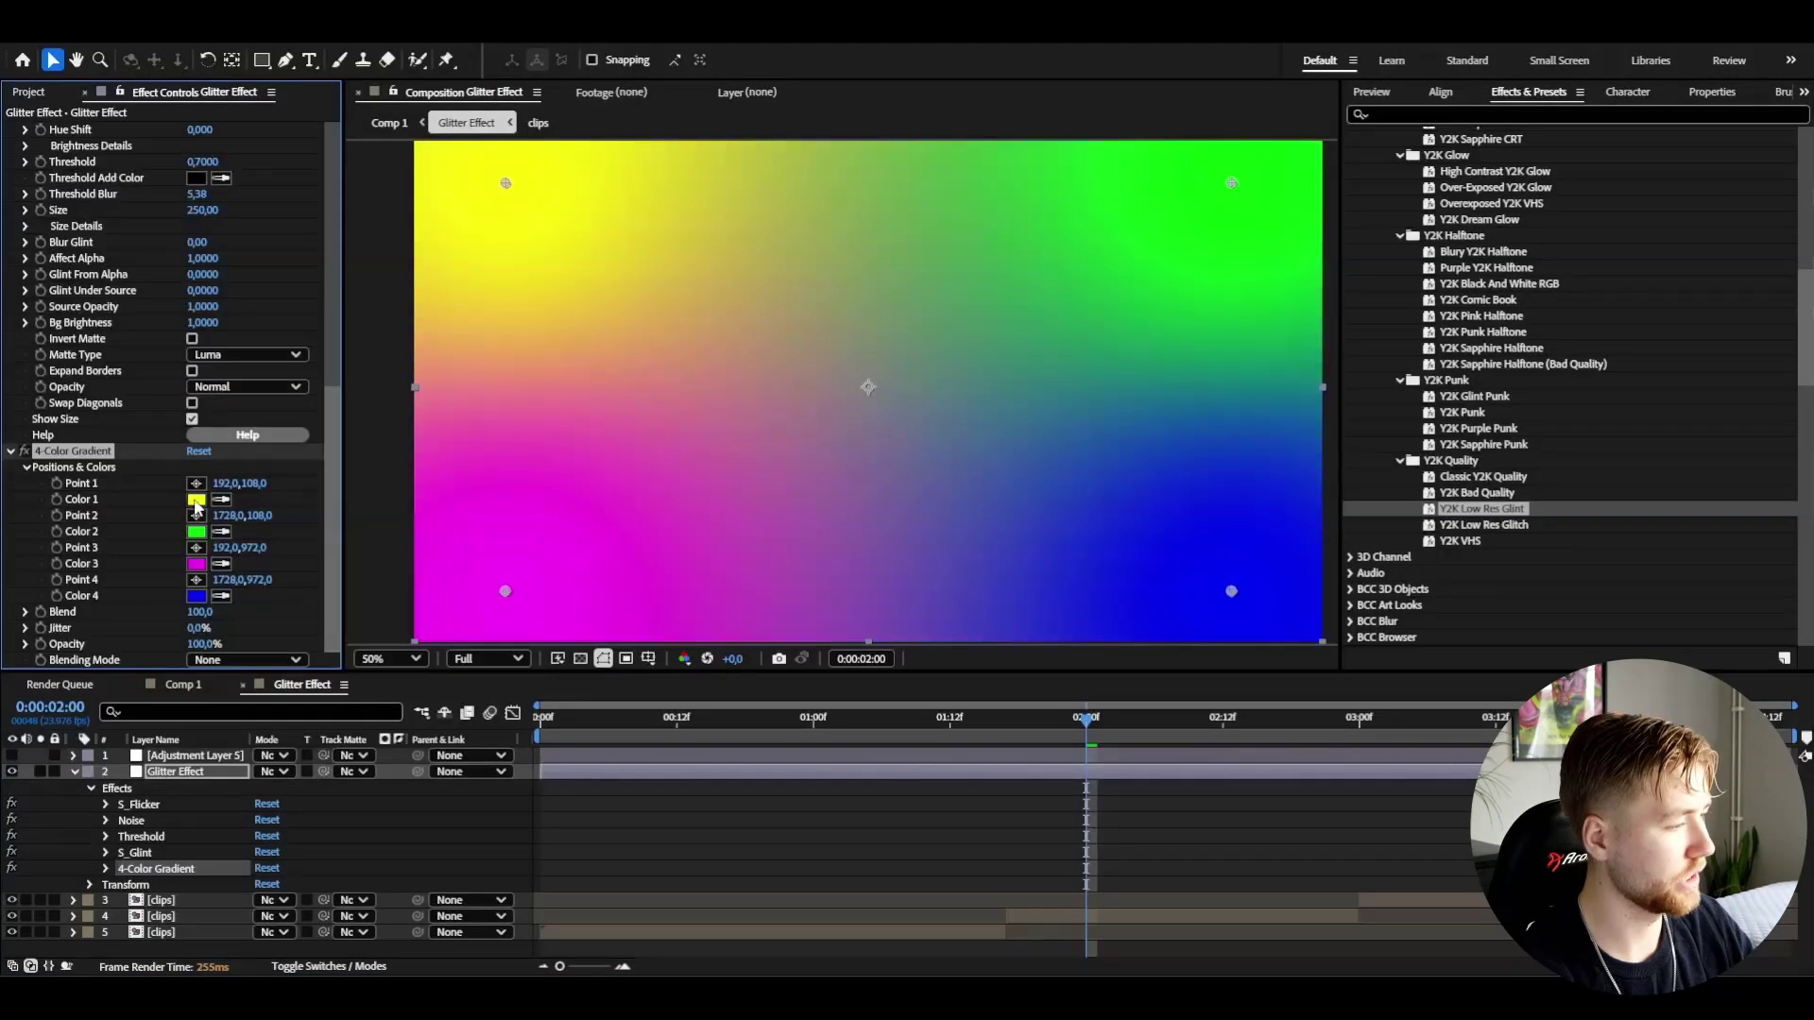
Set Color 1 of the 4-Color Gradient to magenta F000FF and sample that magenta for the other three colors.
left_click(197, 501)
left_click(955, 421)
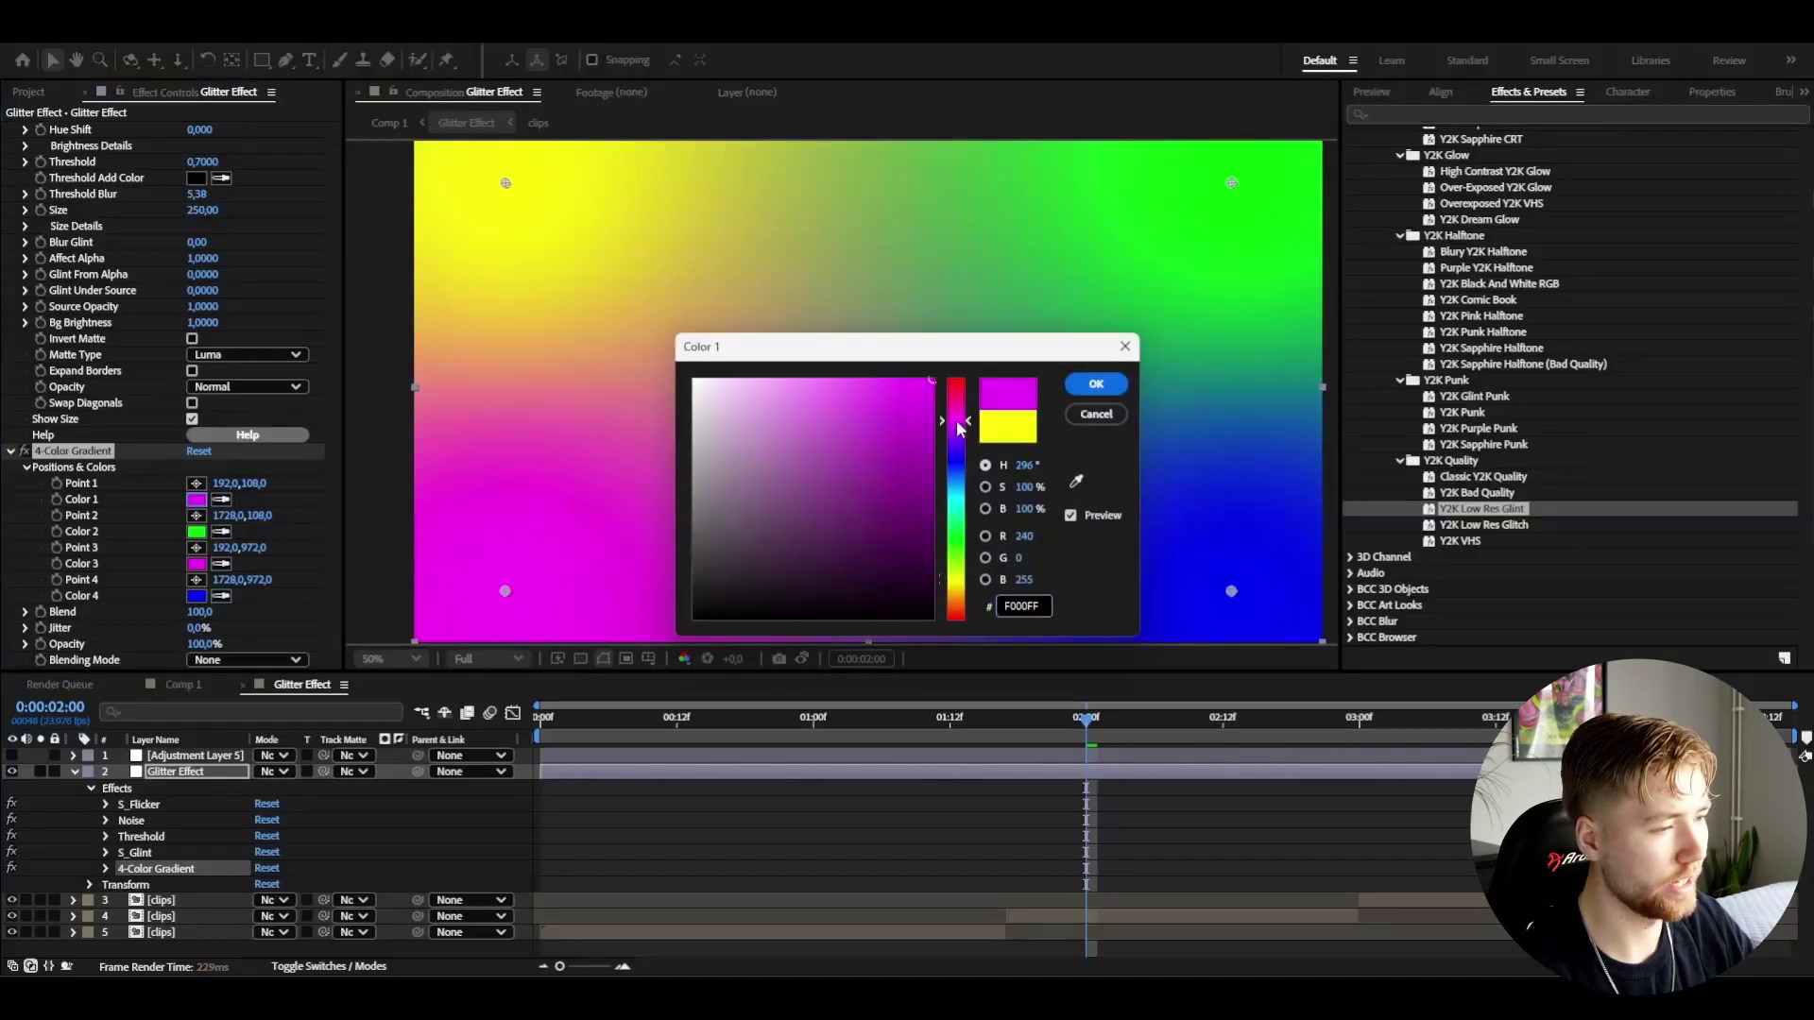
left_click(1094, 384)
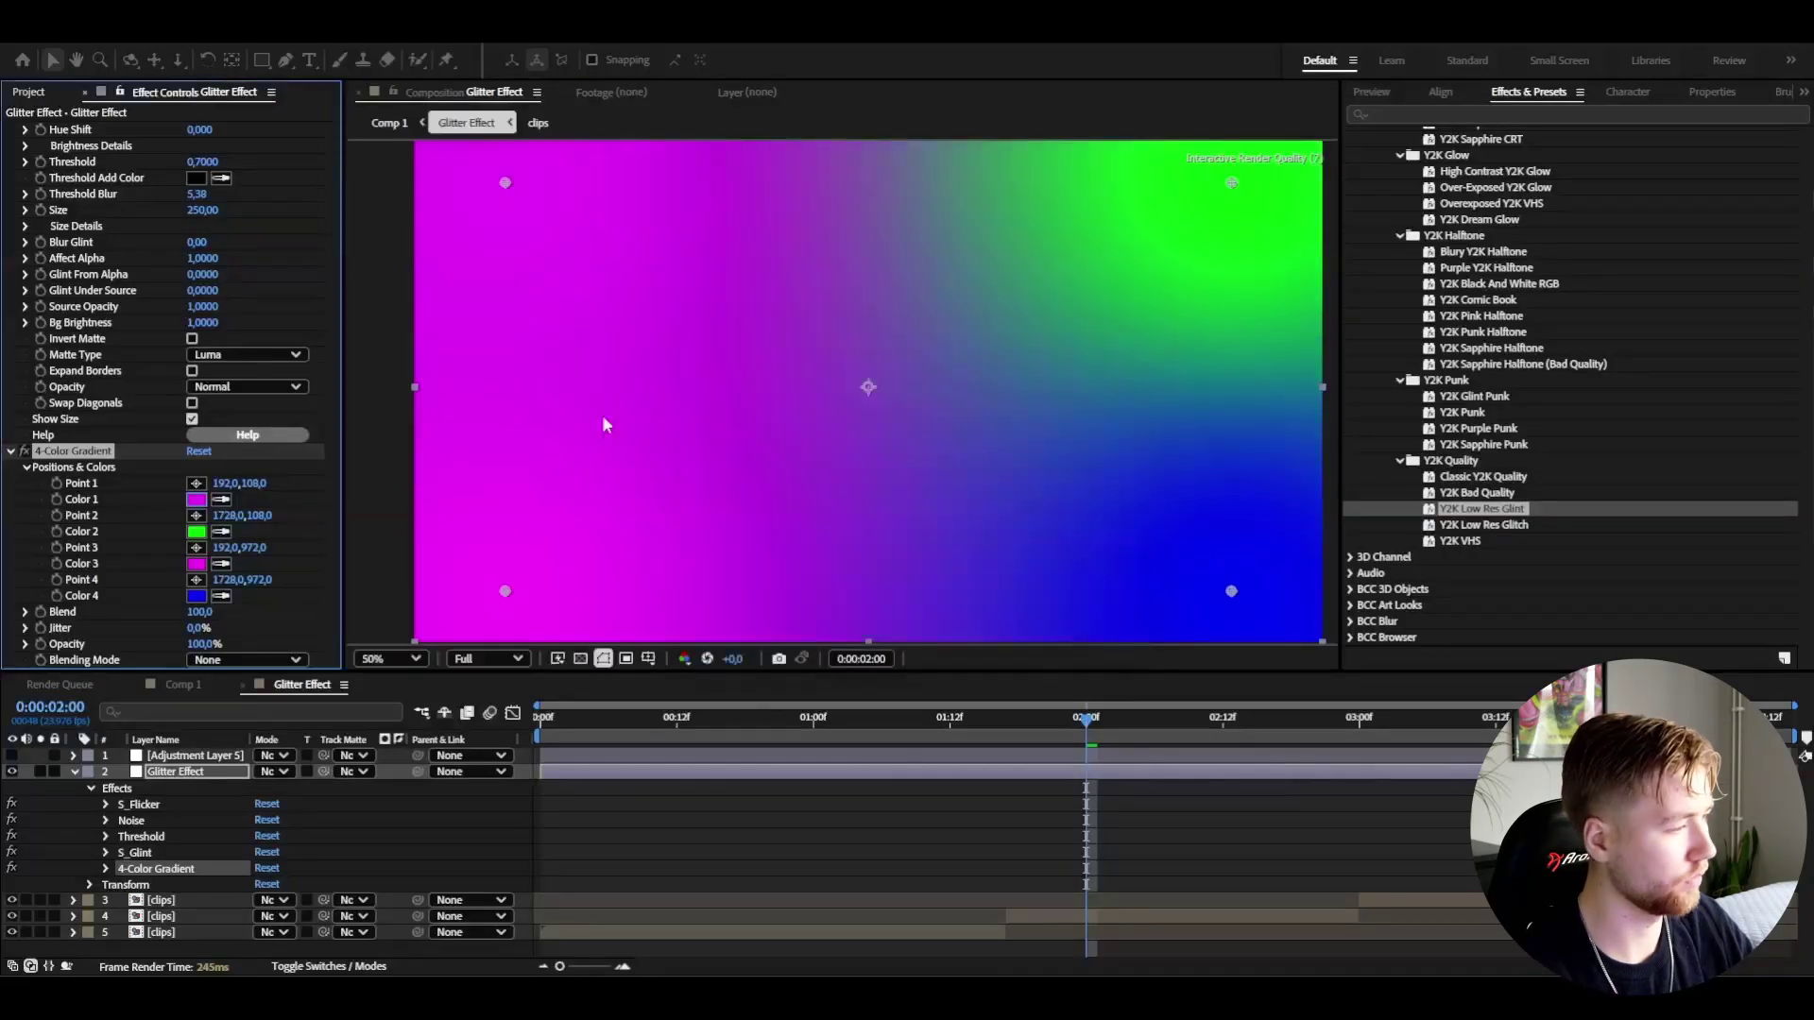
left_click(221, 531)
left_click(196, 500)
left_click(219, 564)
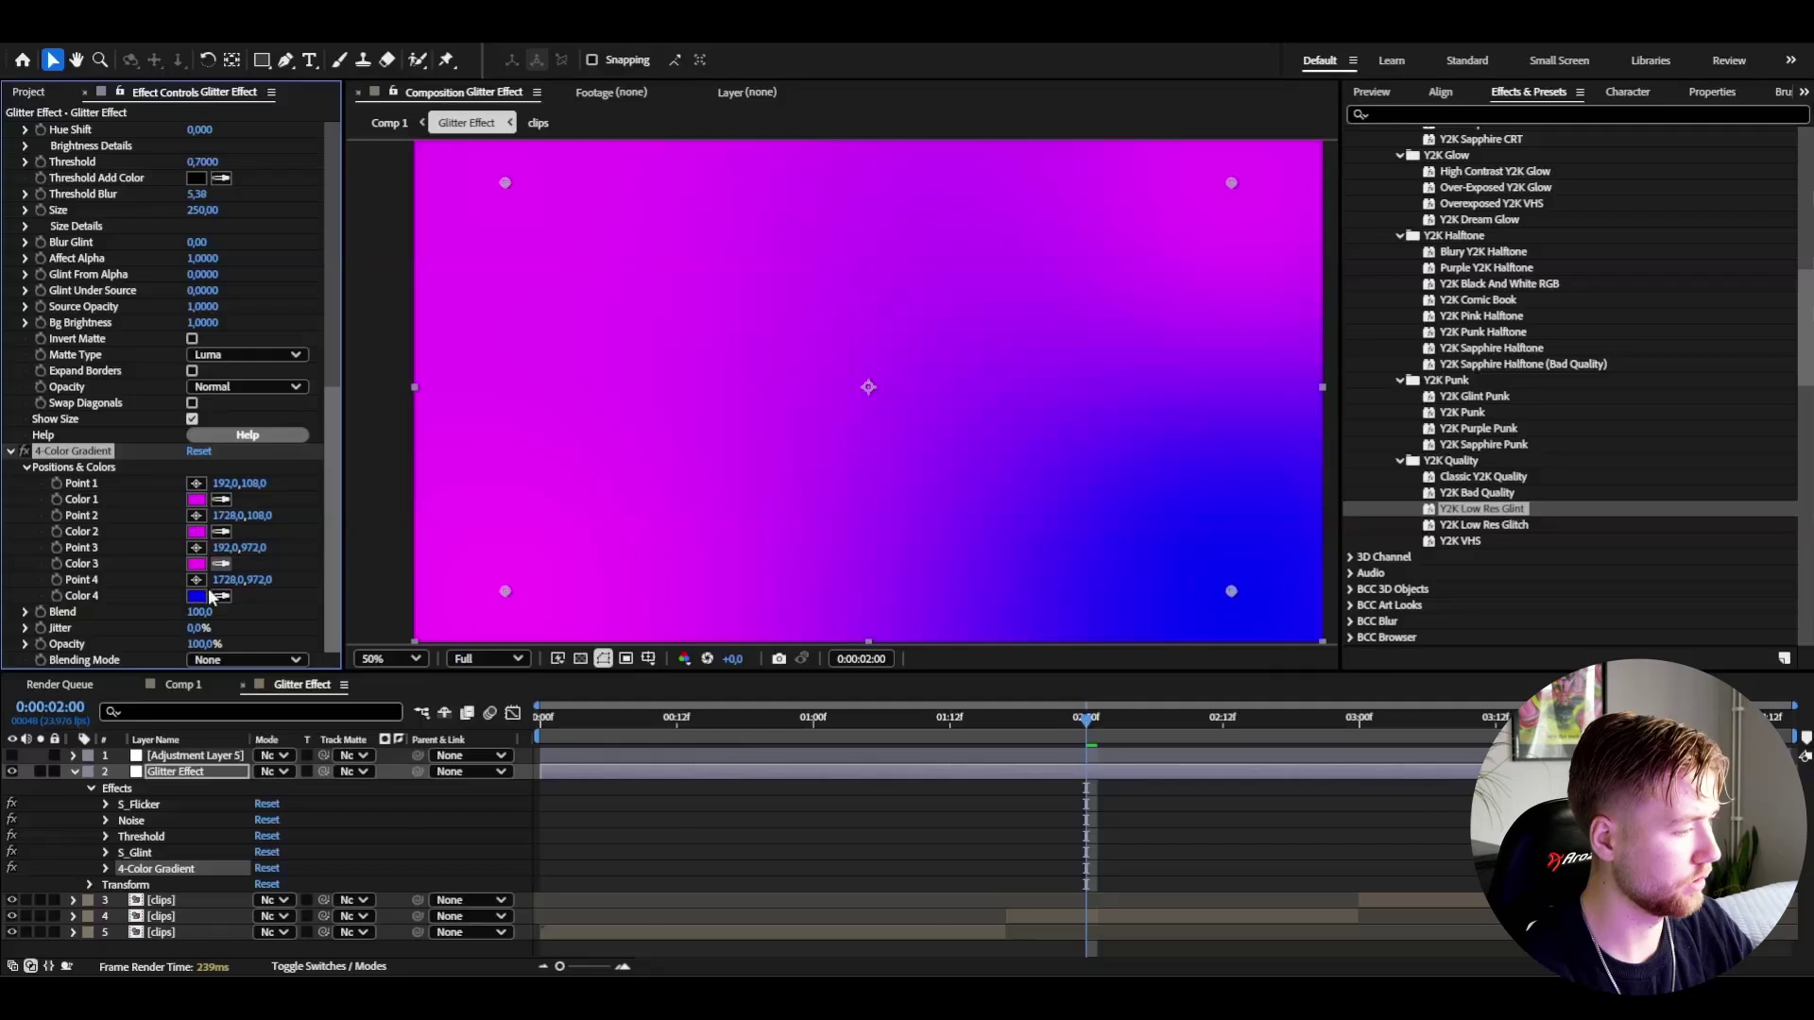
left_click(424, 617)
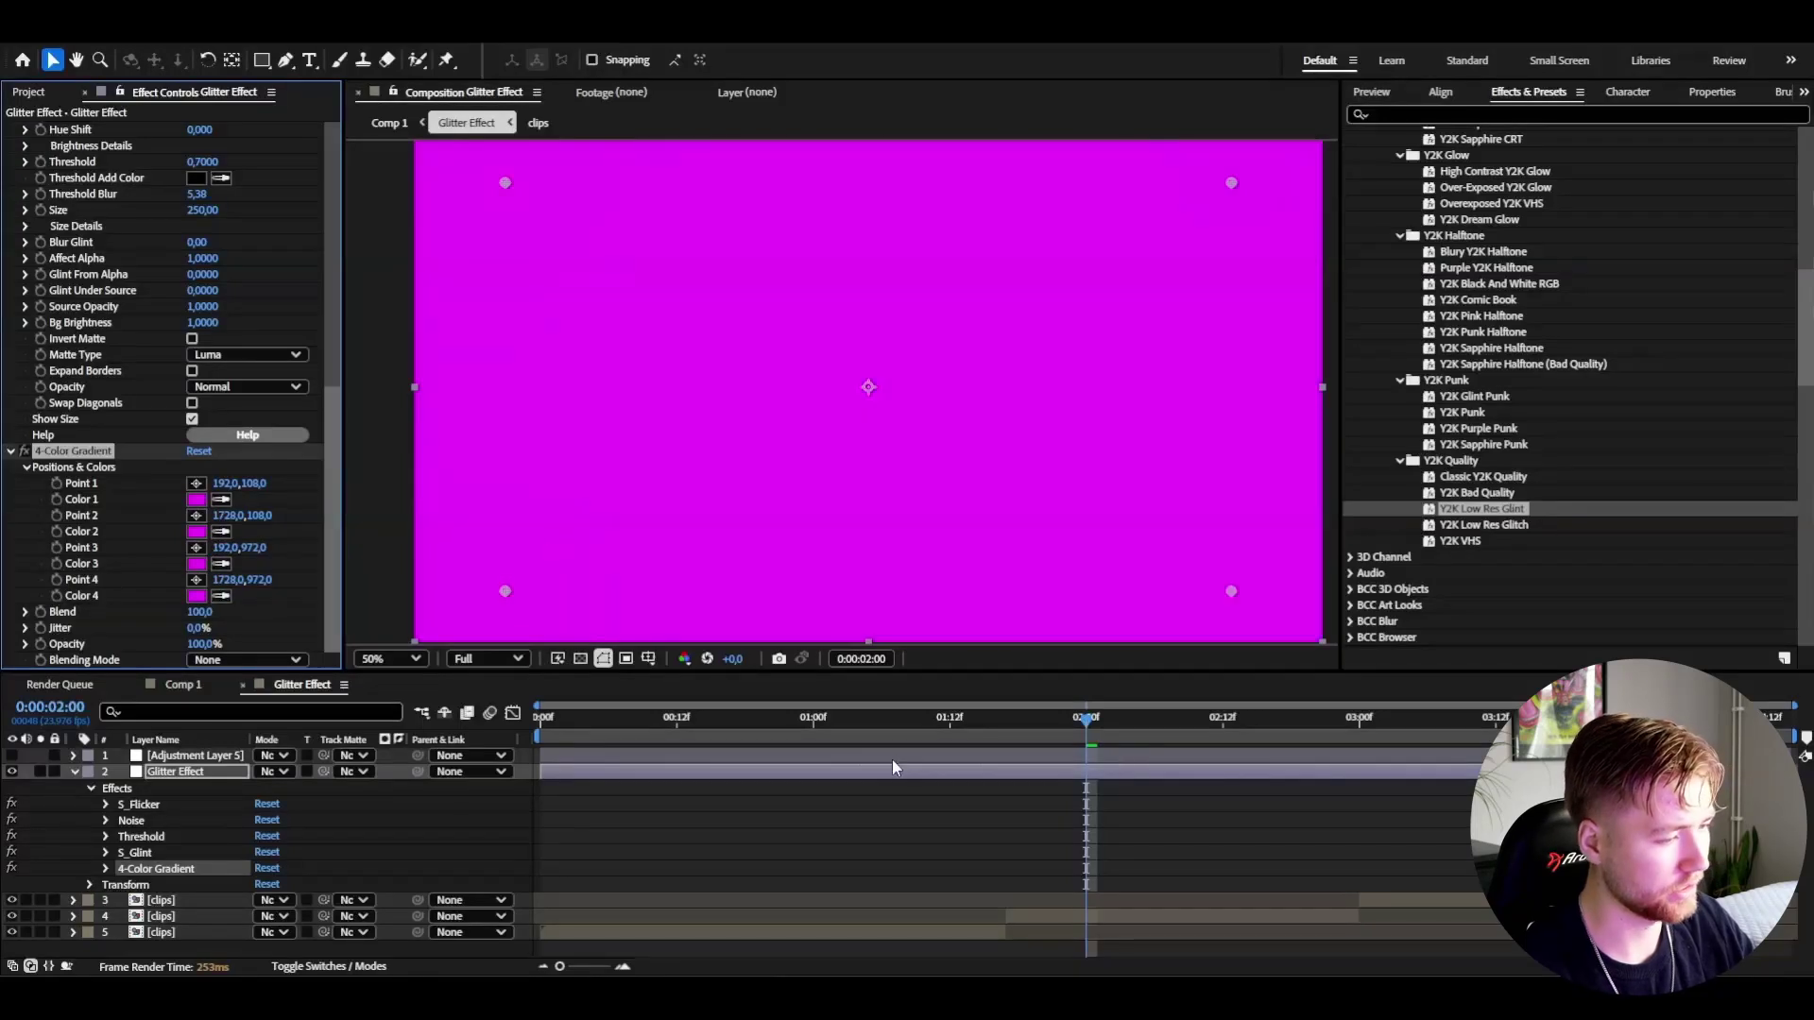
Set the 4-Color Gradient's blending mode to Color and its opacity to 50%, checking frames on the first clip.
left_click(902, 735)
left_click(222, 661)
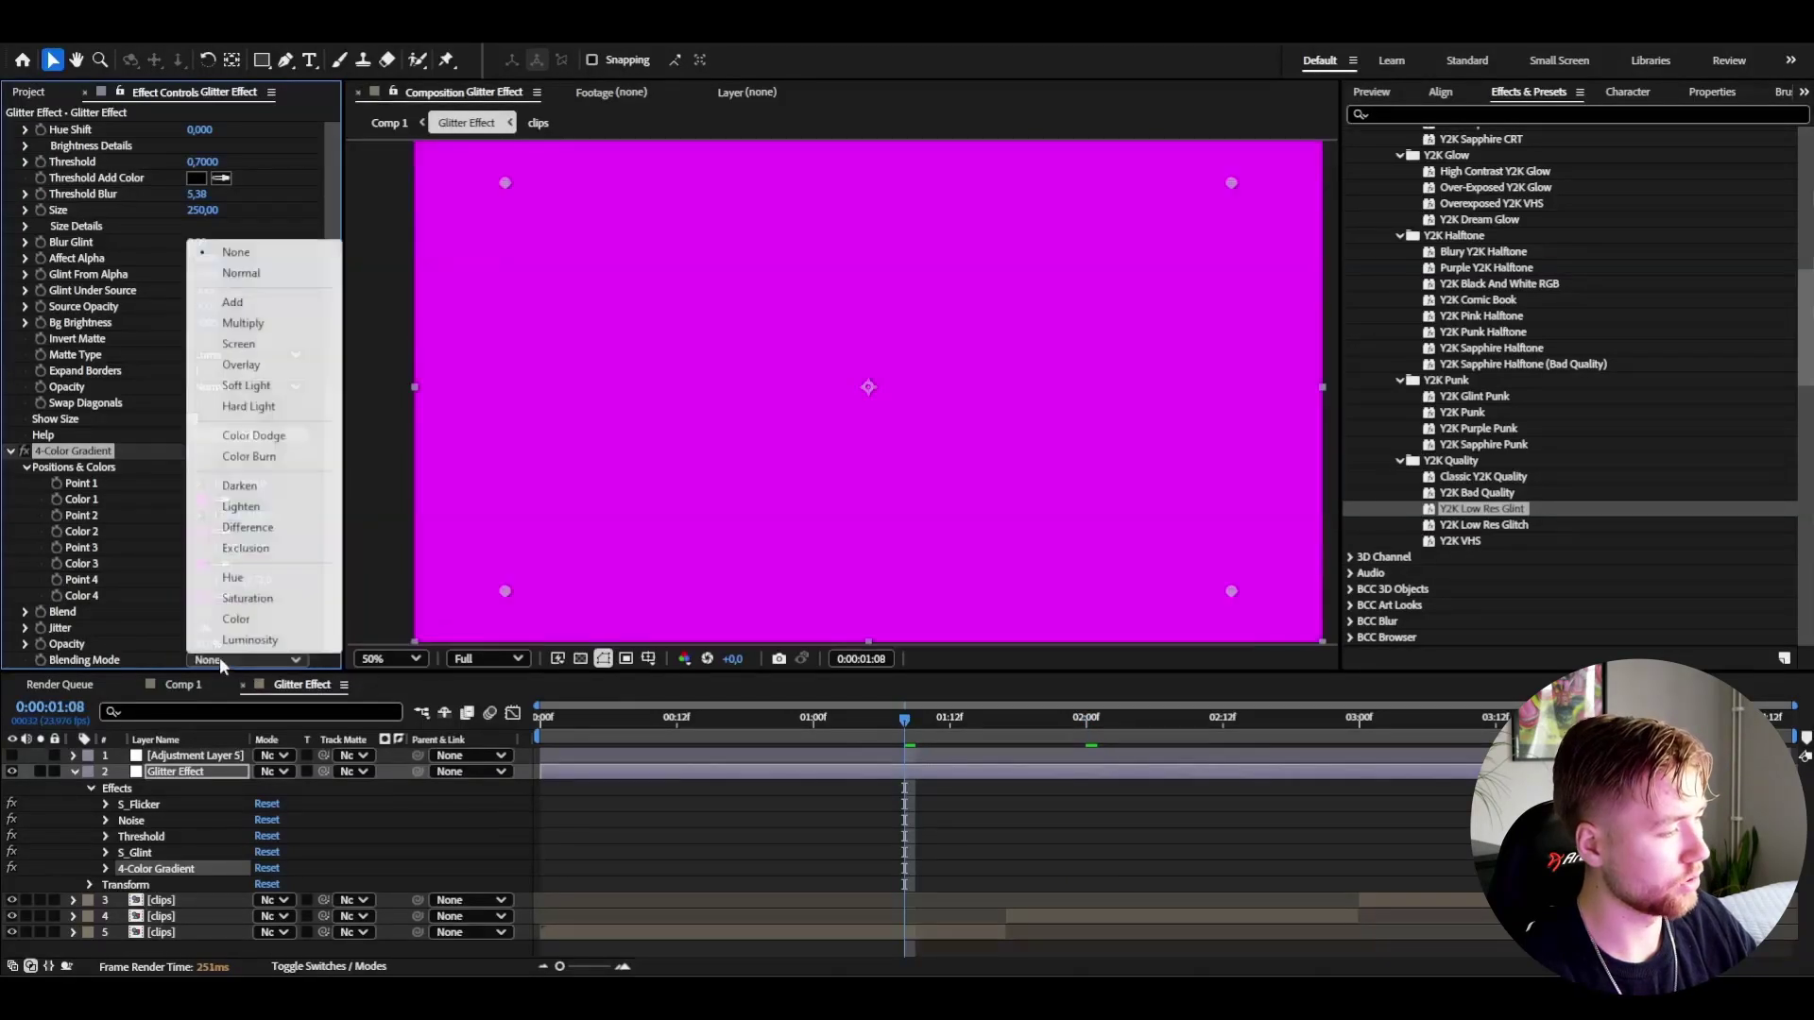
left_click(236, 620)
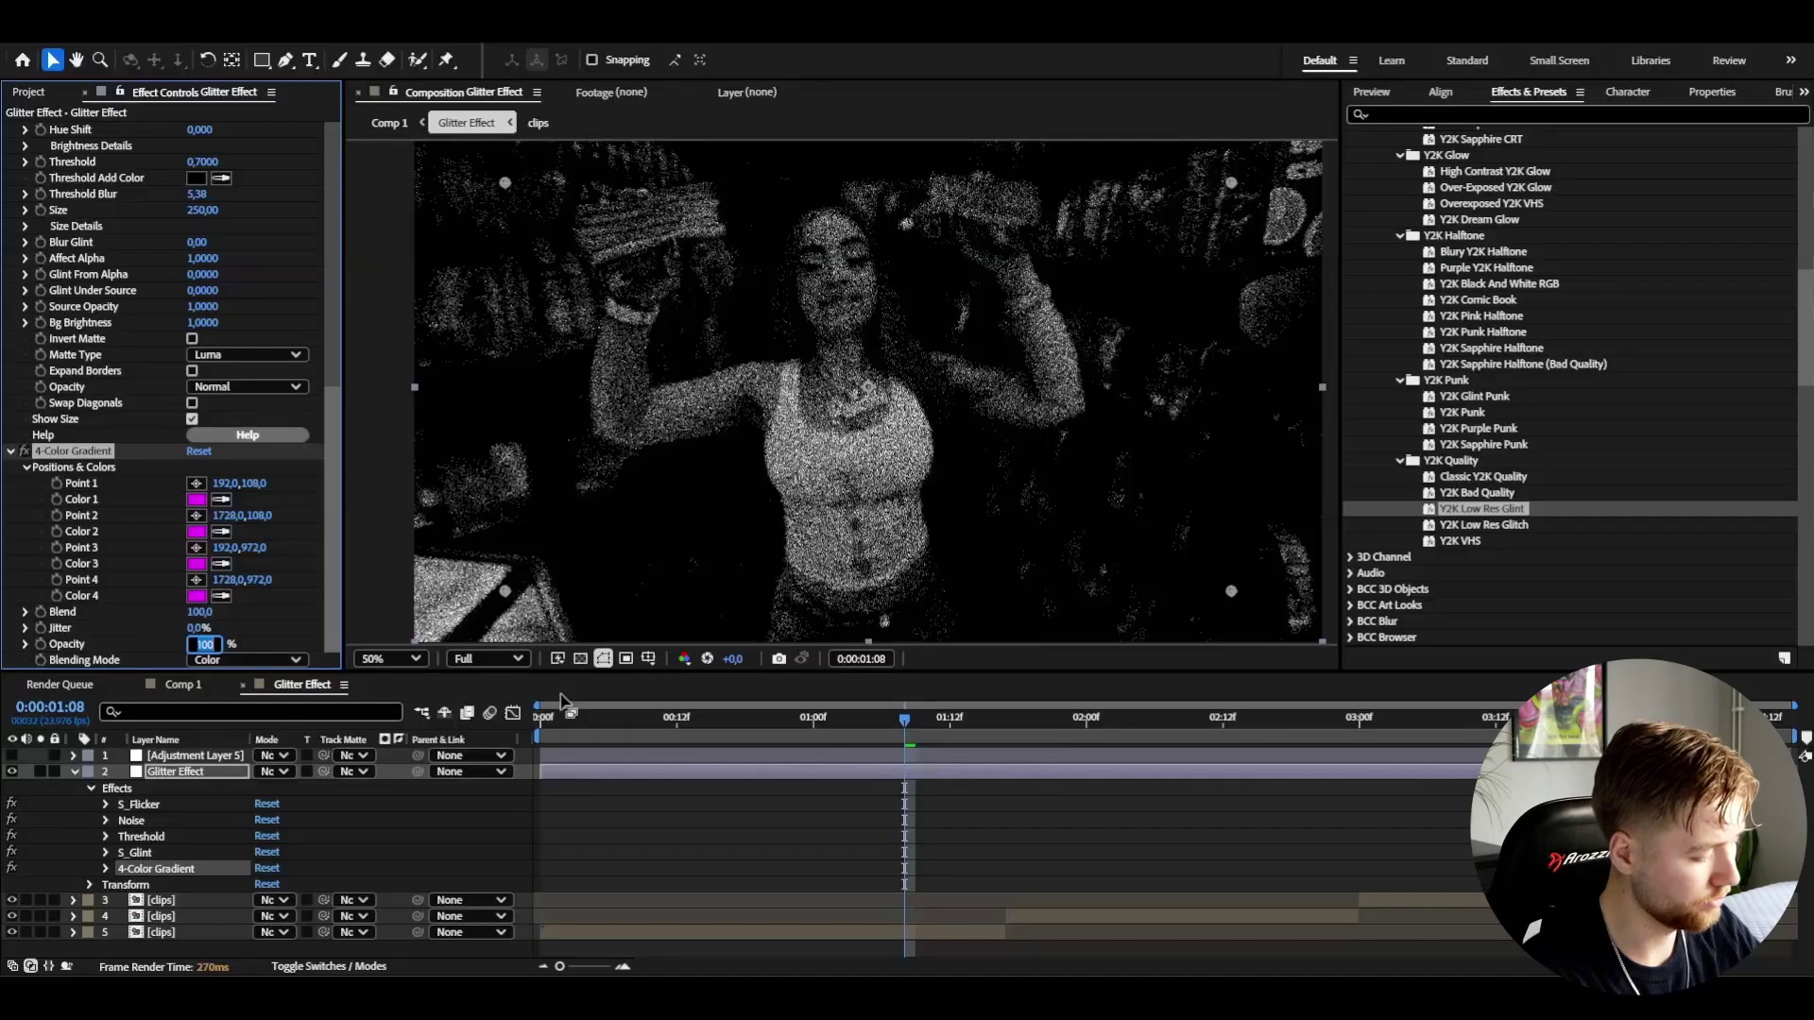
type("50")
key("Return")
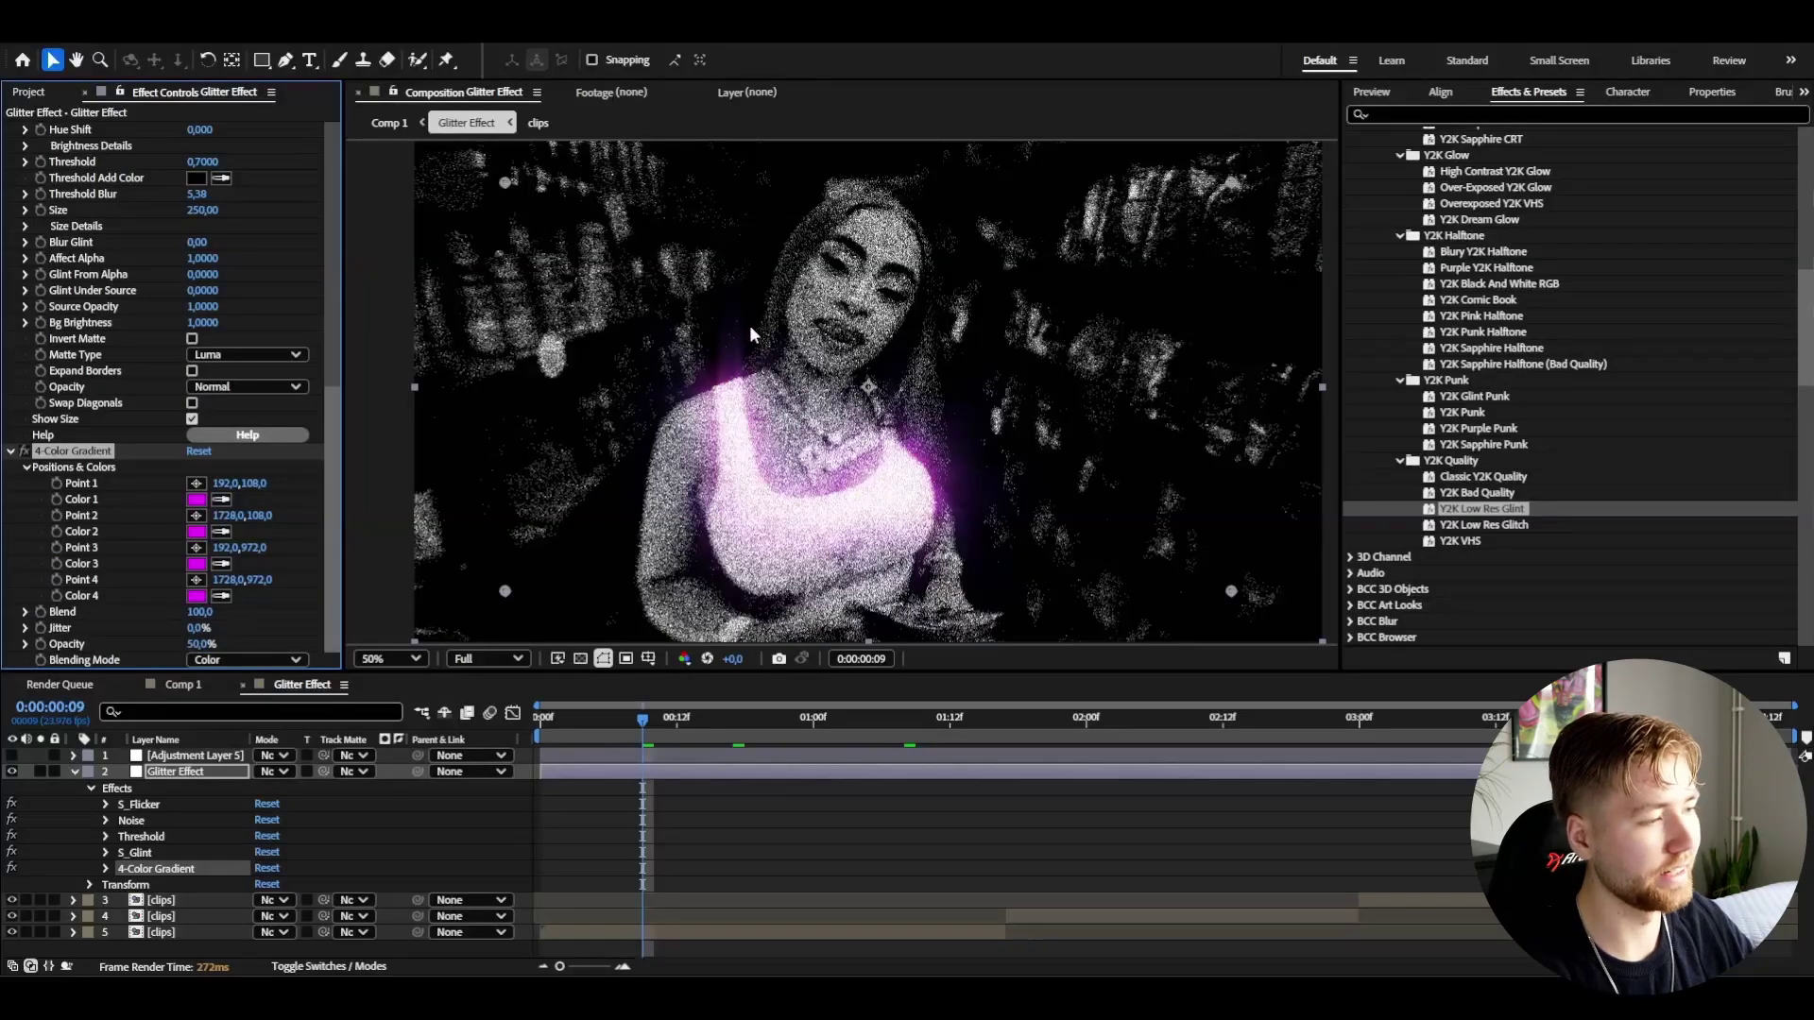
left_click(587, 742)
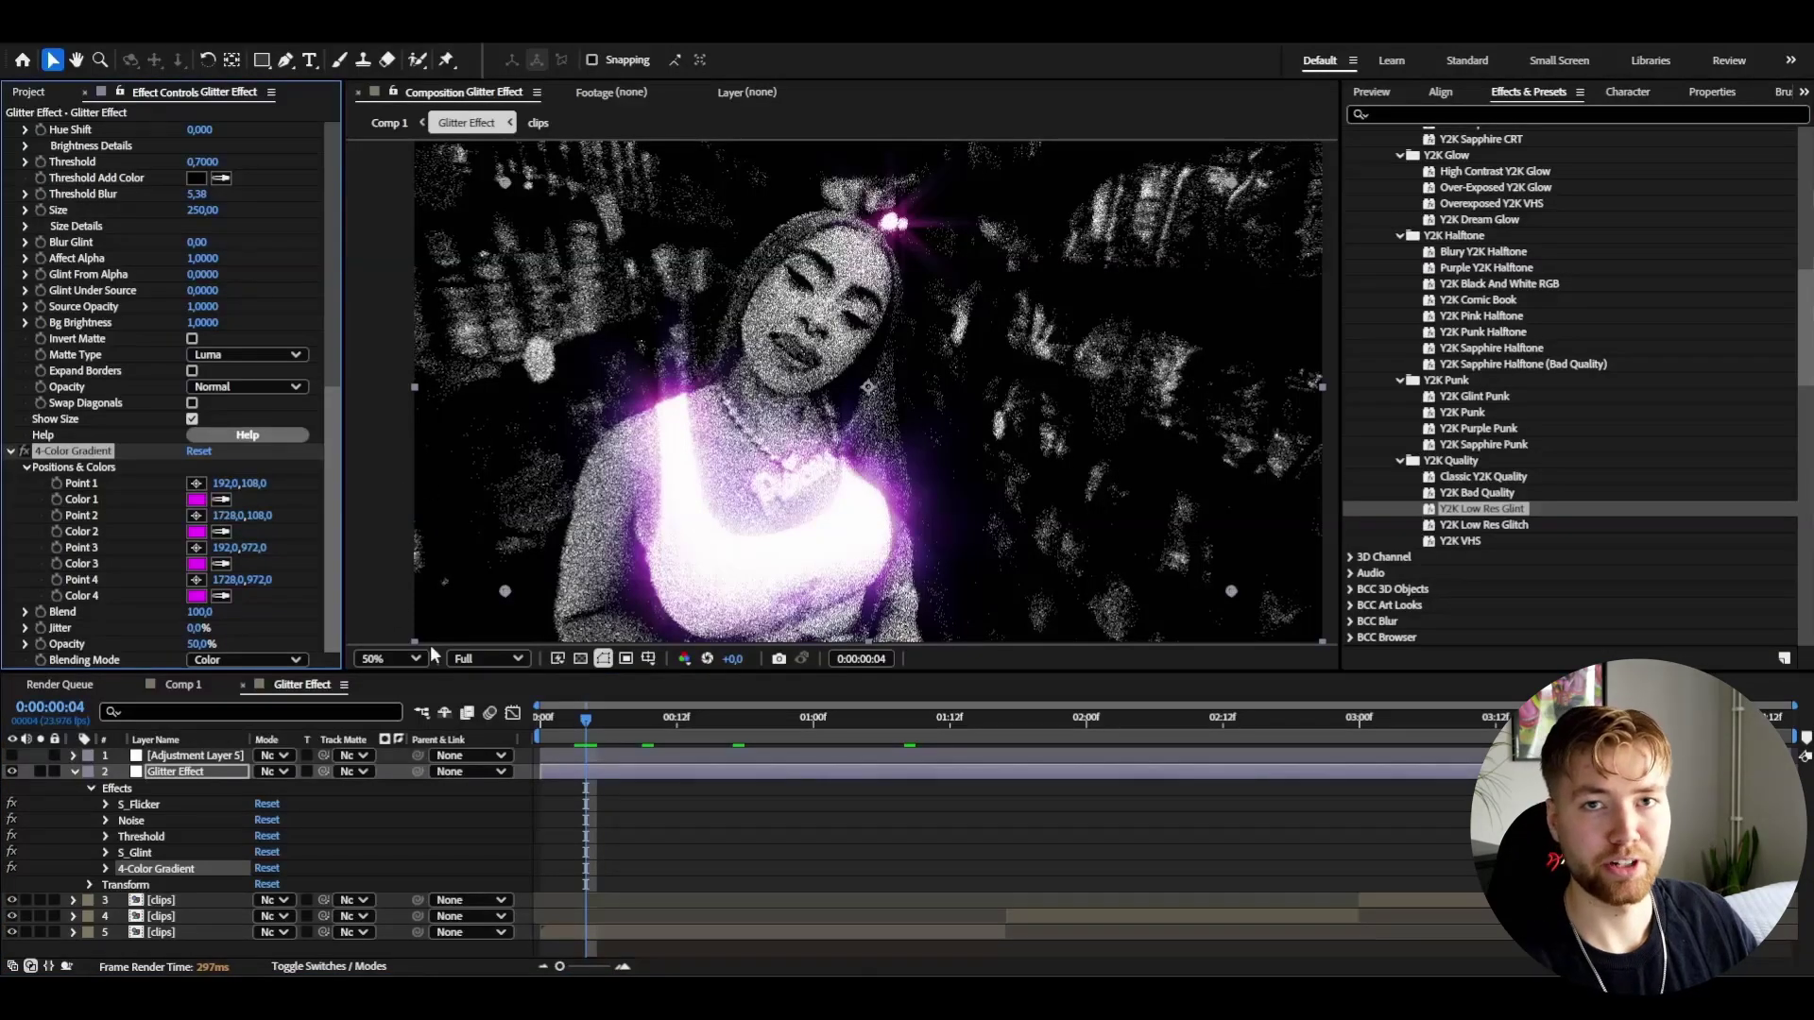
Add a Fast Box Blur to the Glitter Effect layer with a blur radius of 1.
key("ctrl+space")
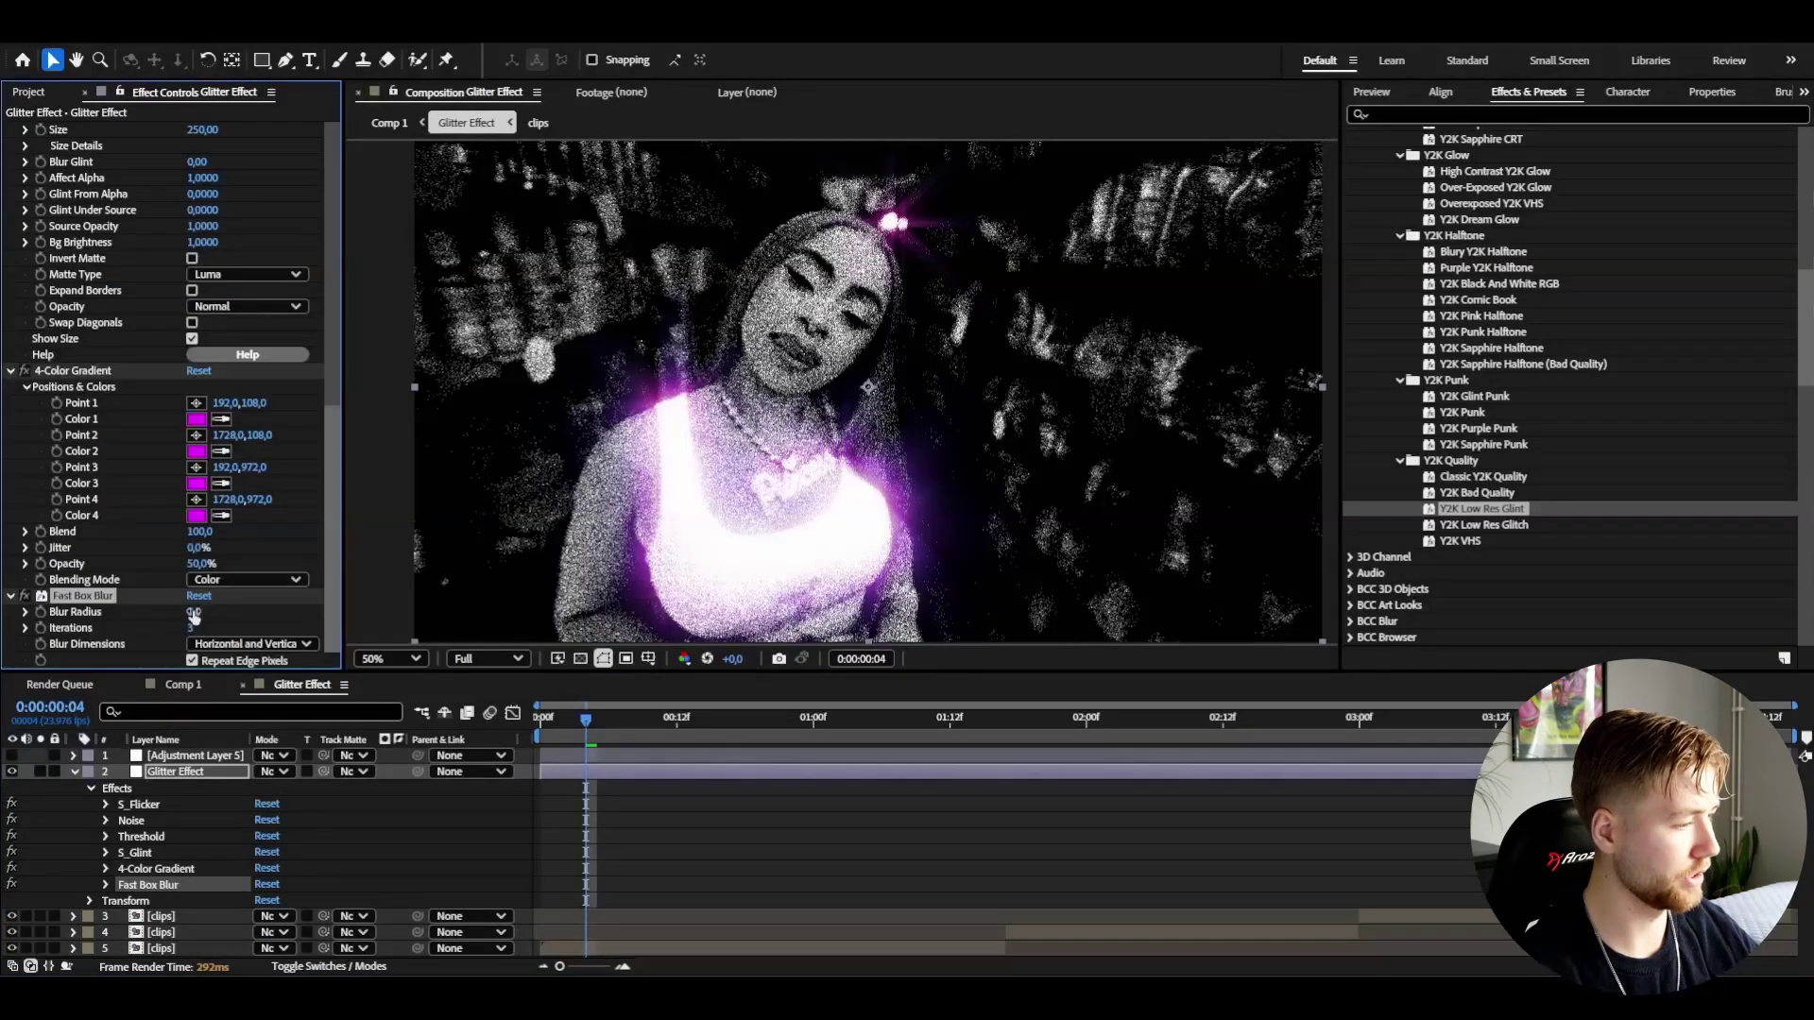
left_click(190, 612)
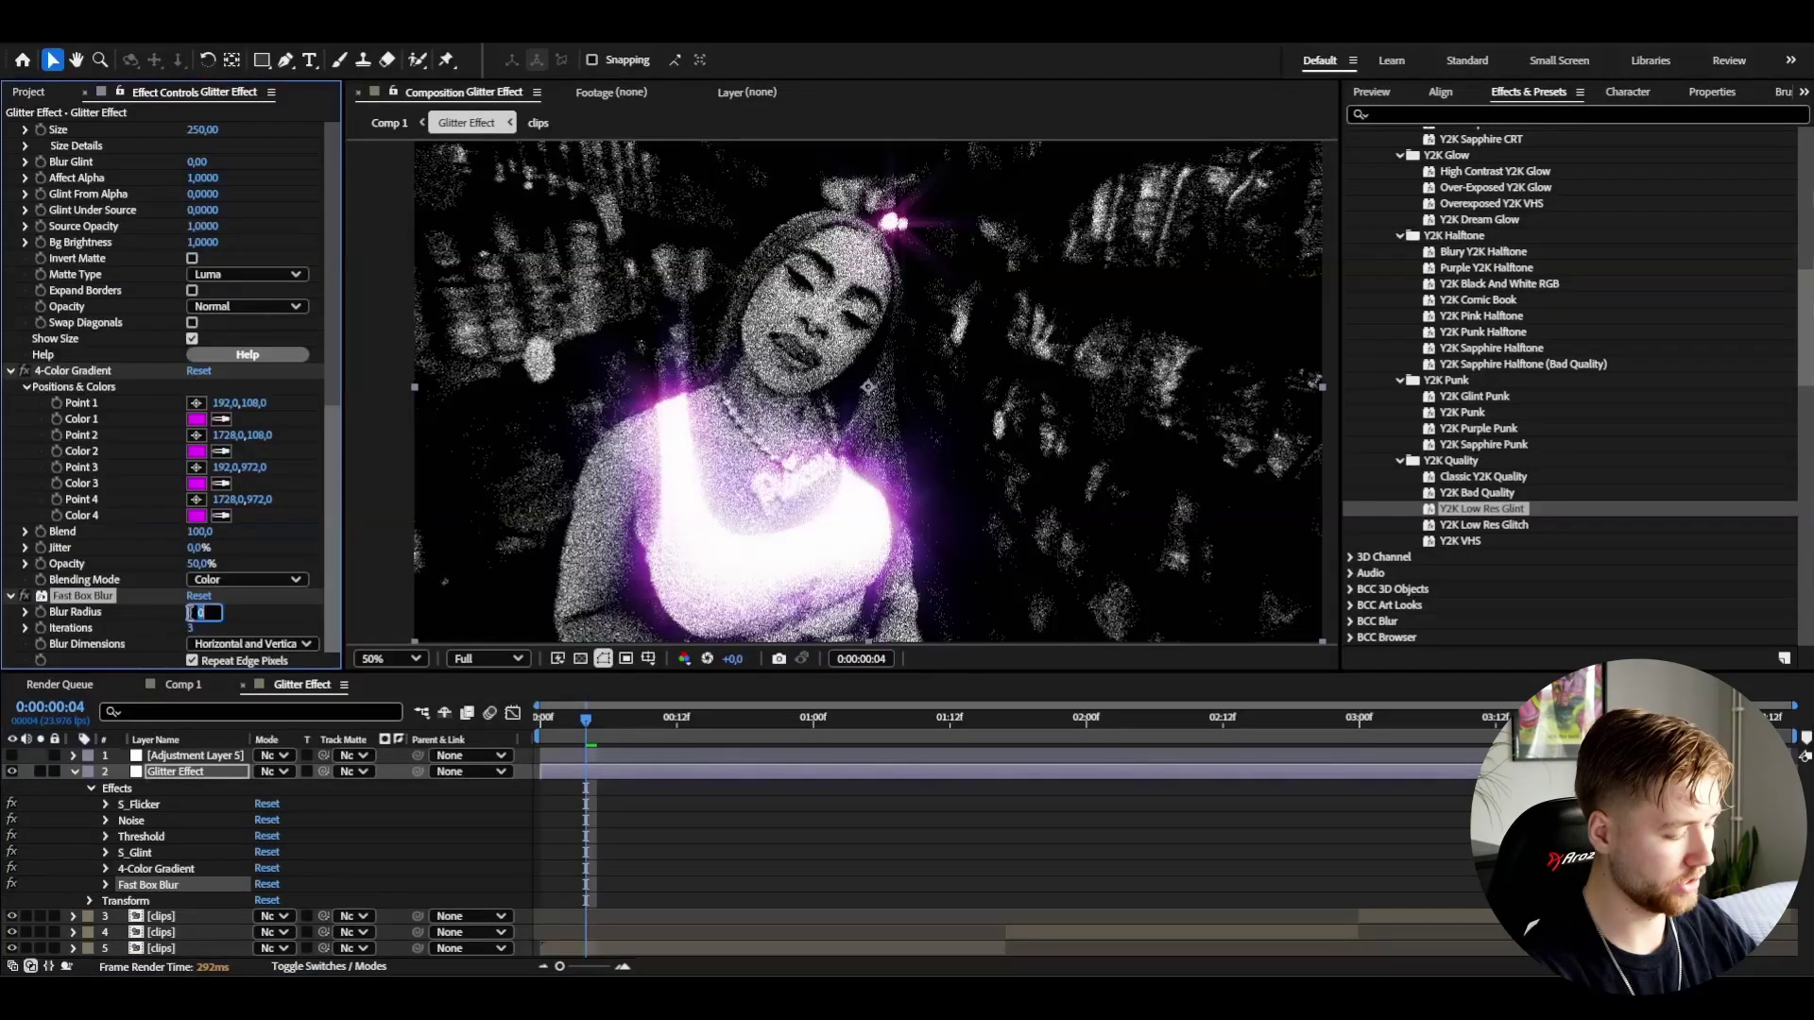
type("1")
key("Return")
Add an Unsharp Mask to the Glitter Effect layer with amount 200 and radius 3, and play back the result.
key("ctrl+space")
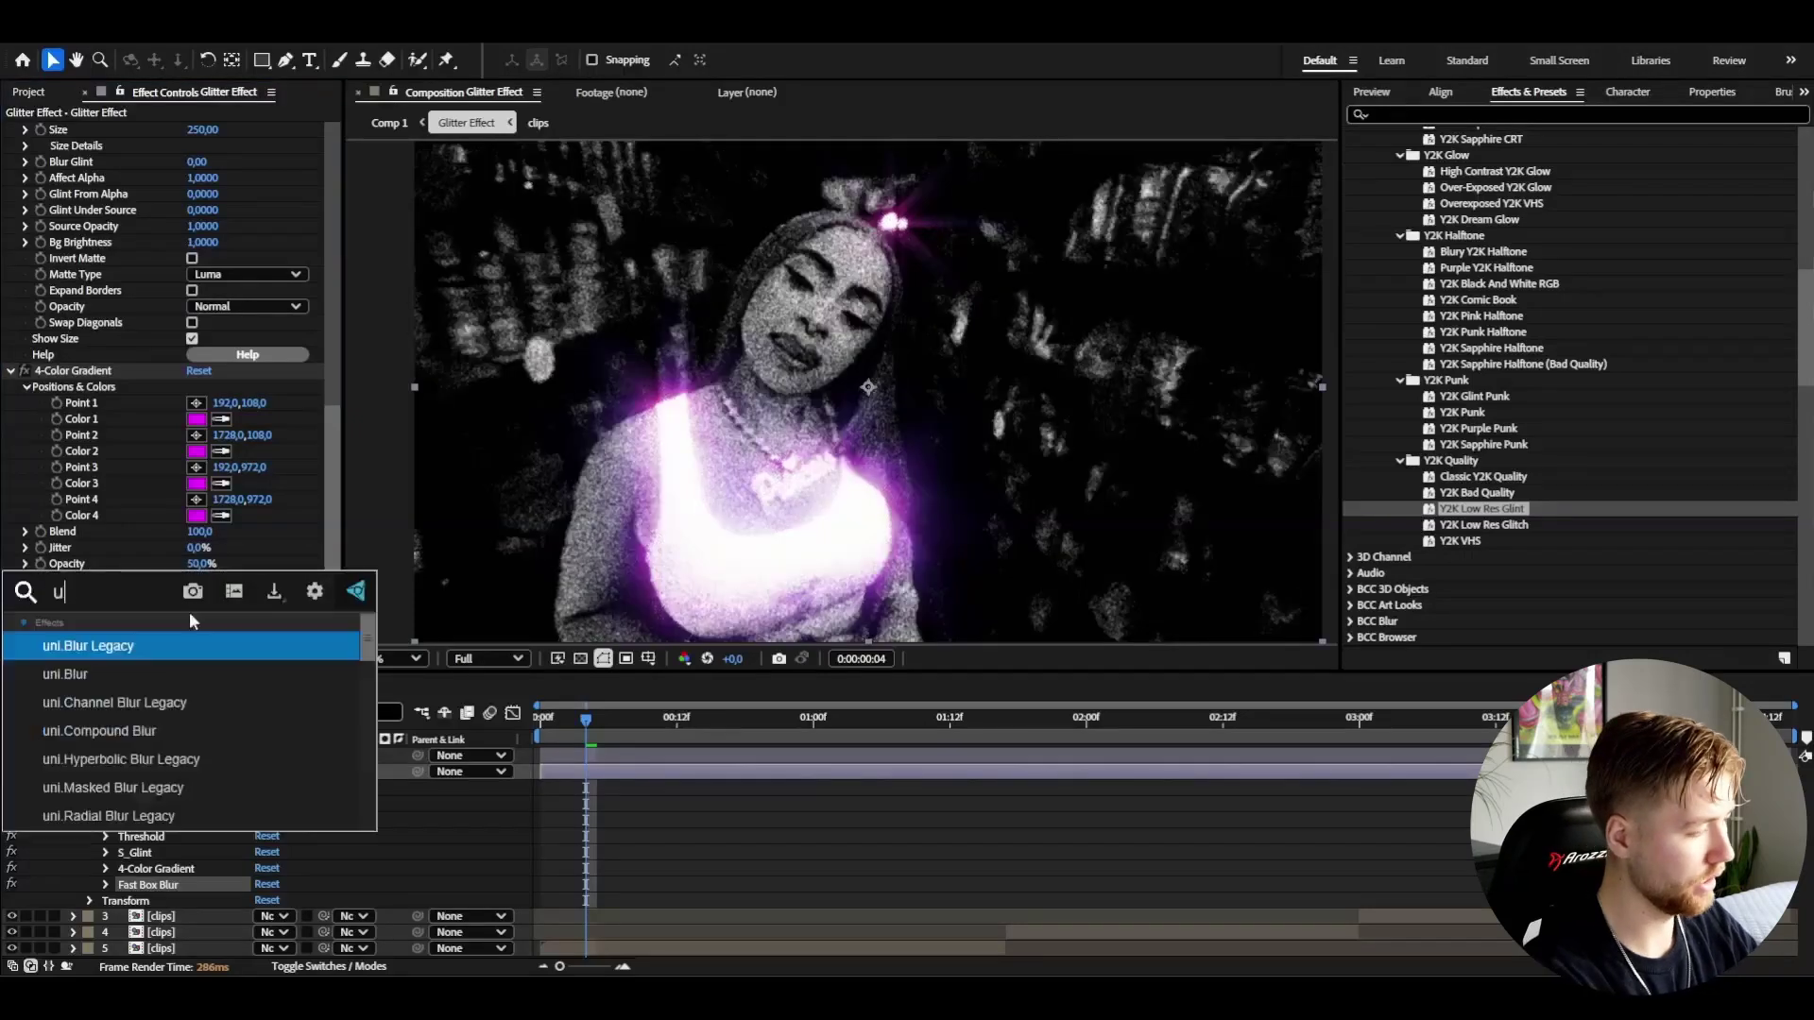
type("unsh")
key("Return")
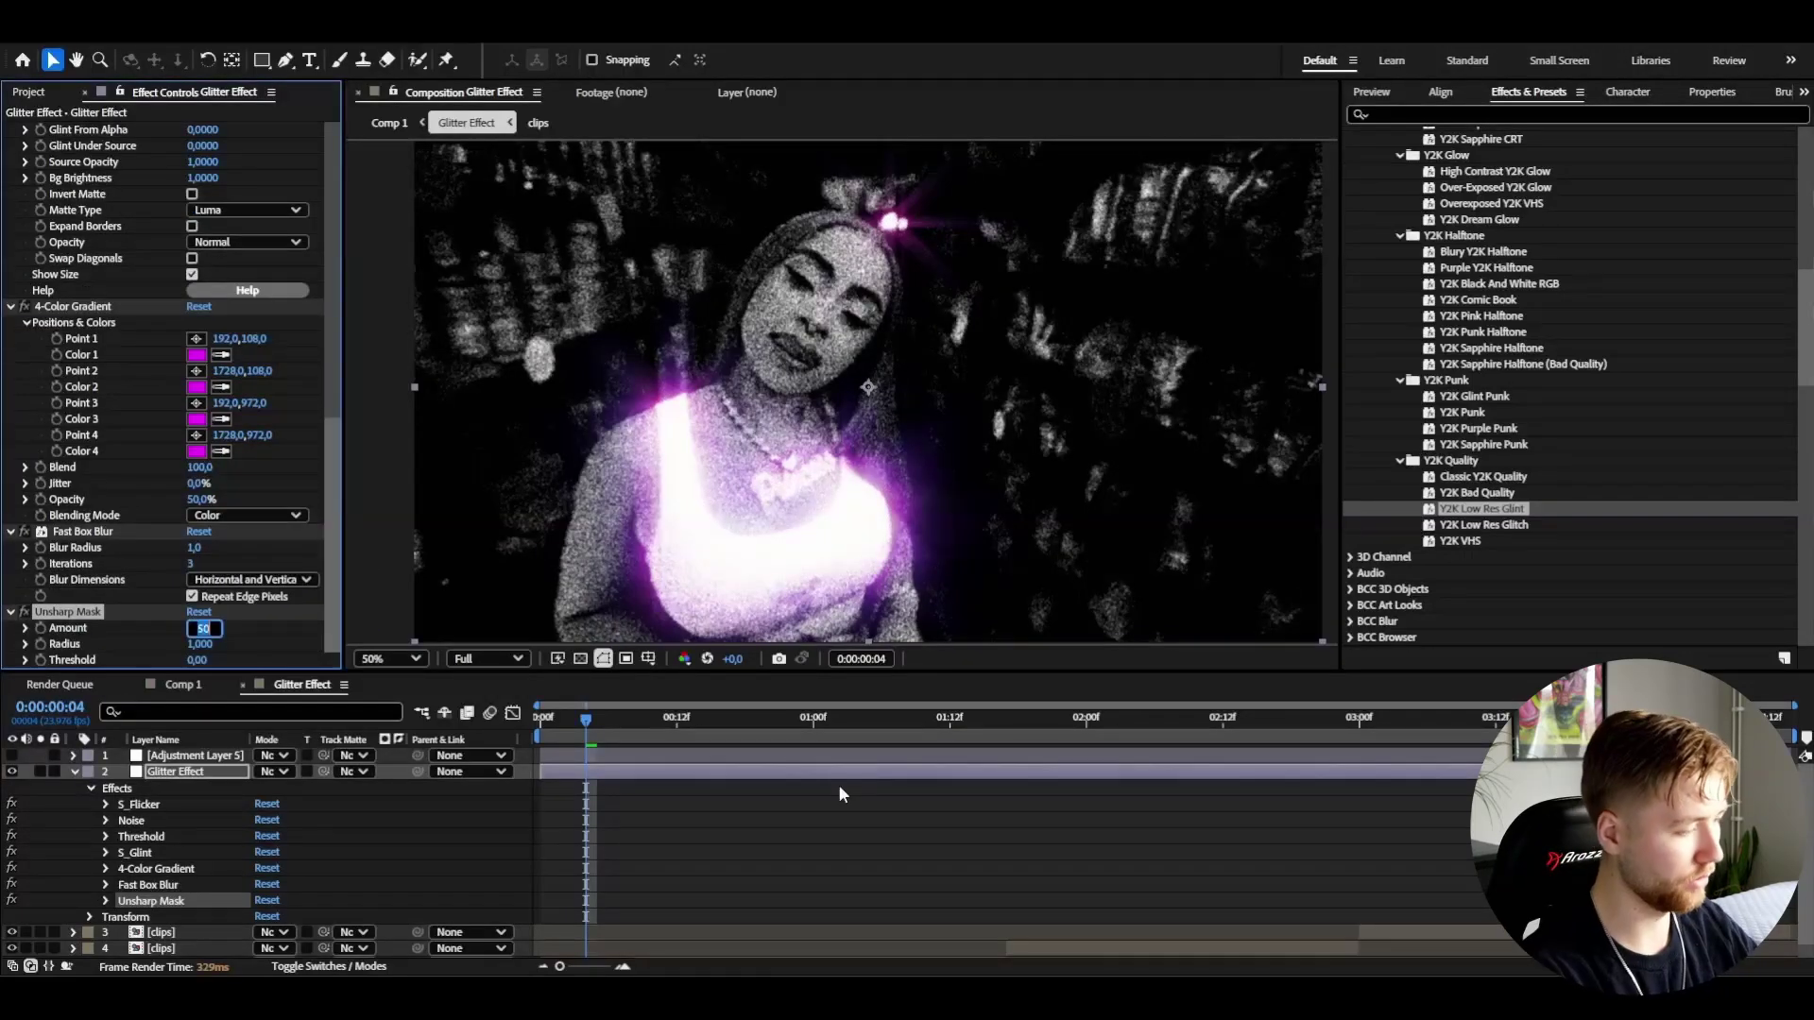
left_click(197, 627)
type("200")
key("Return")
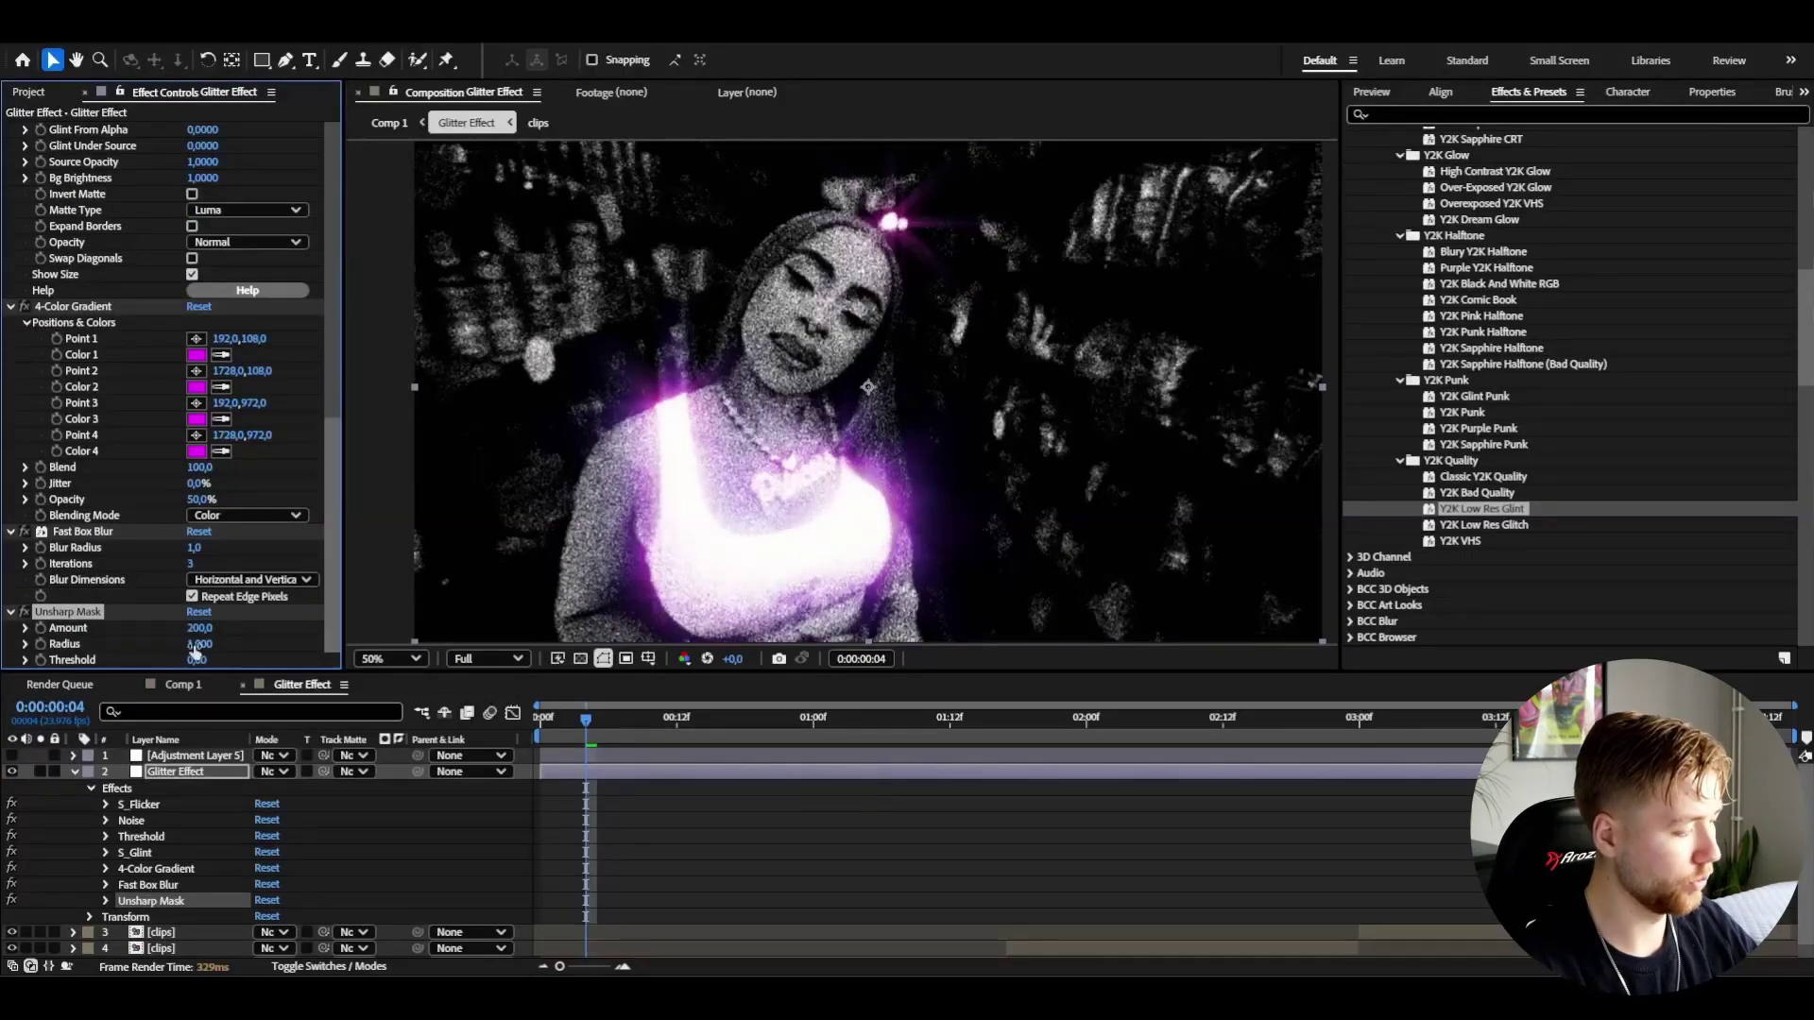
left_click(200, 643)
type("3")
key("Return")
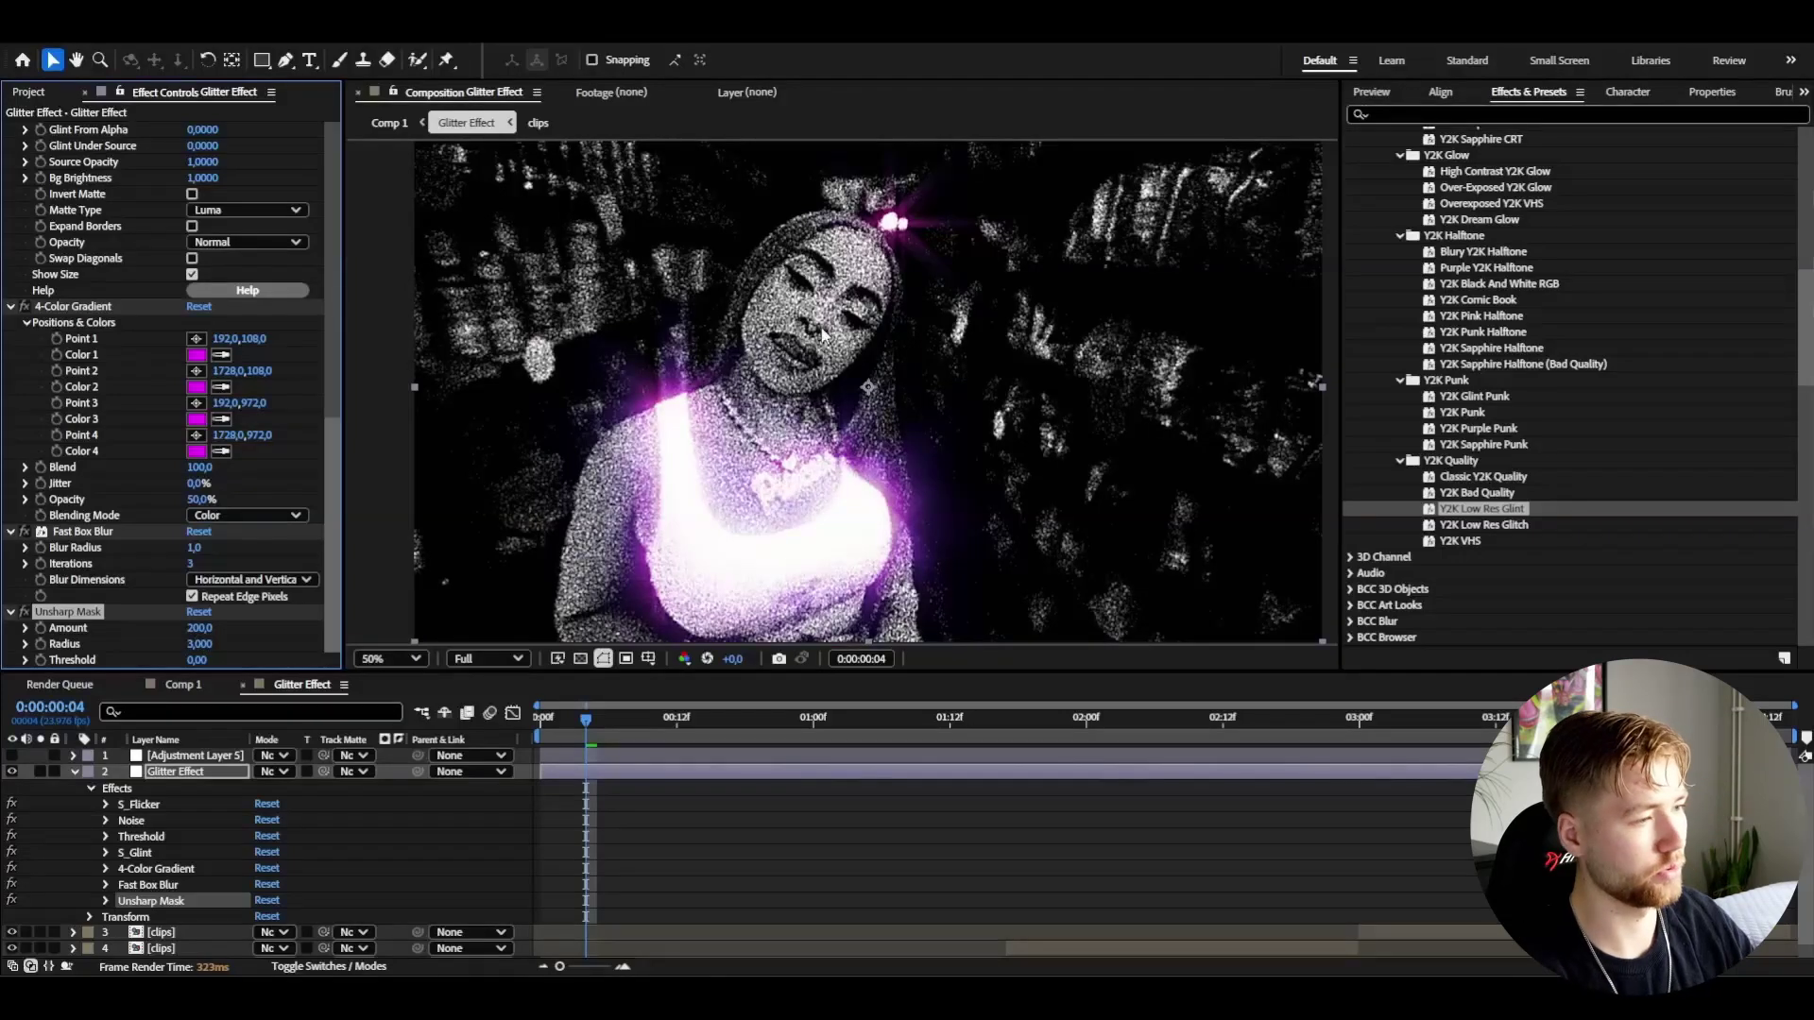
left_click(698, 718)
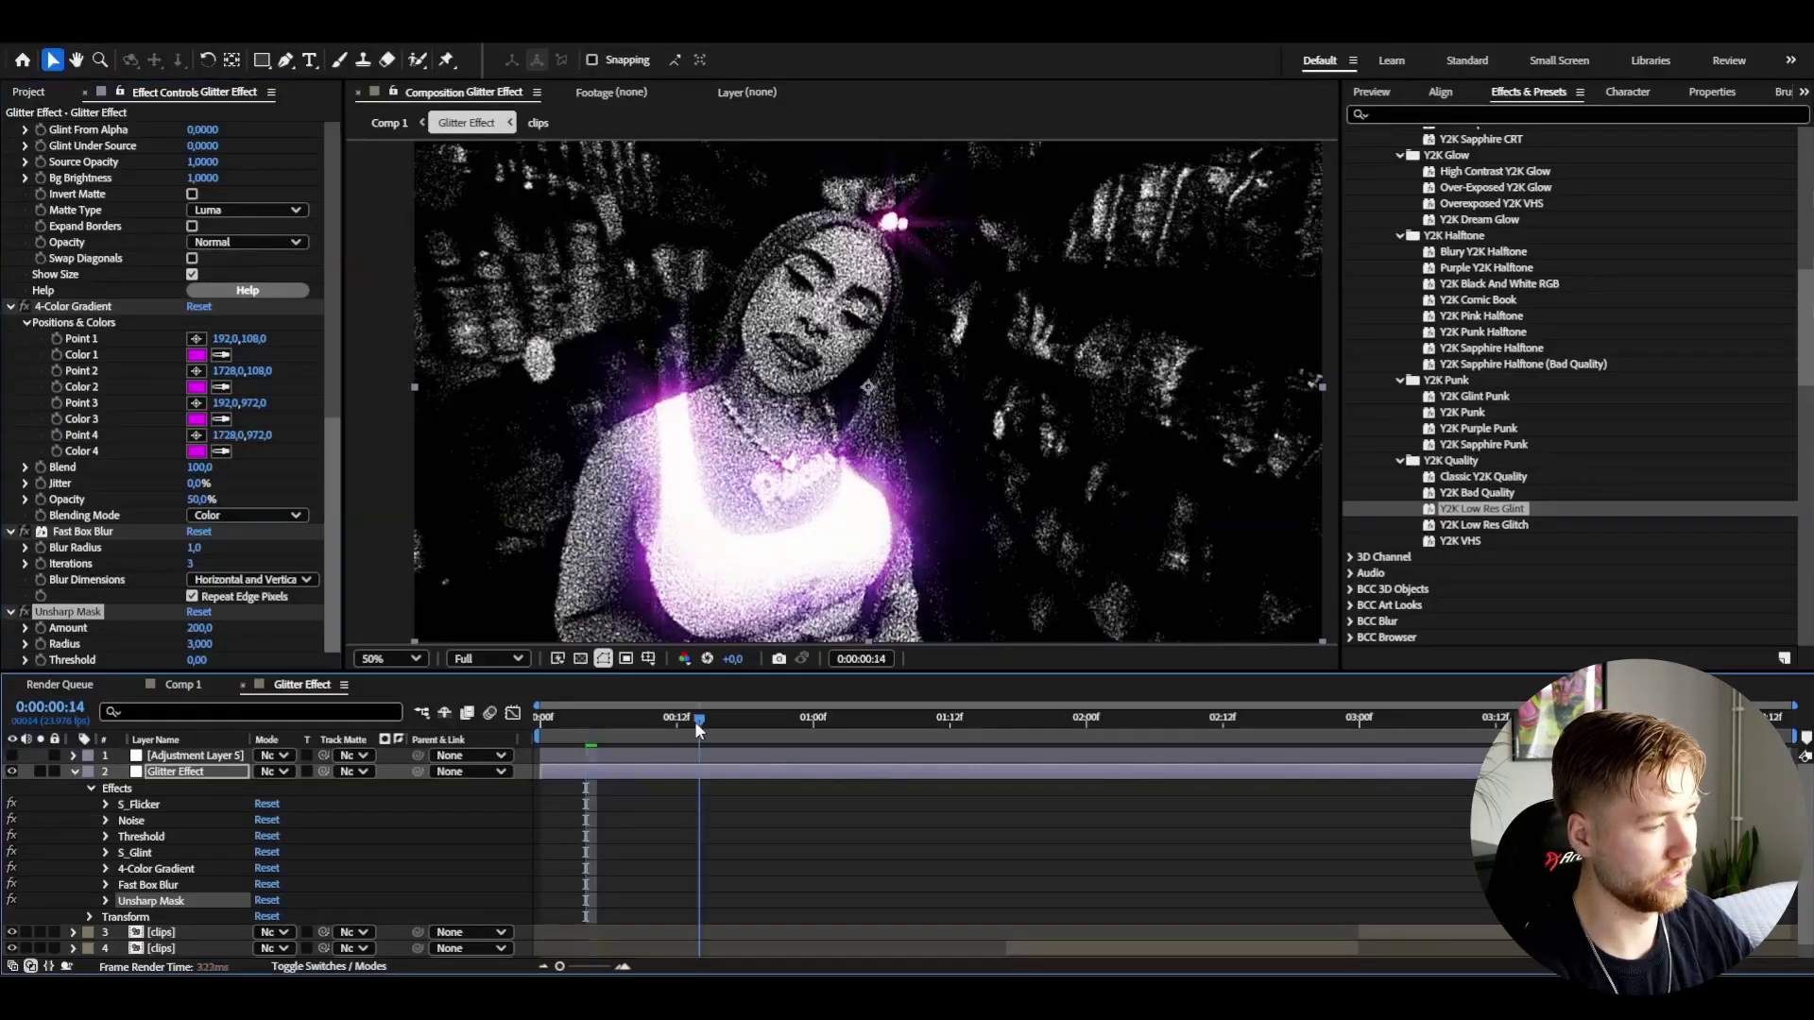
key("space")
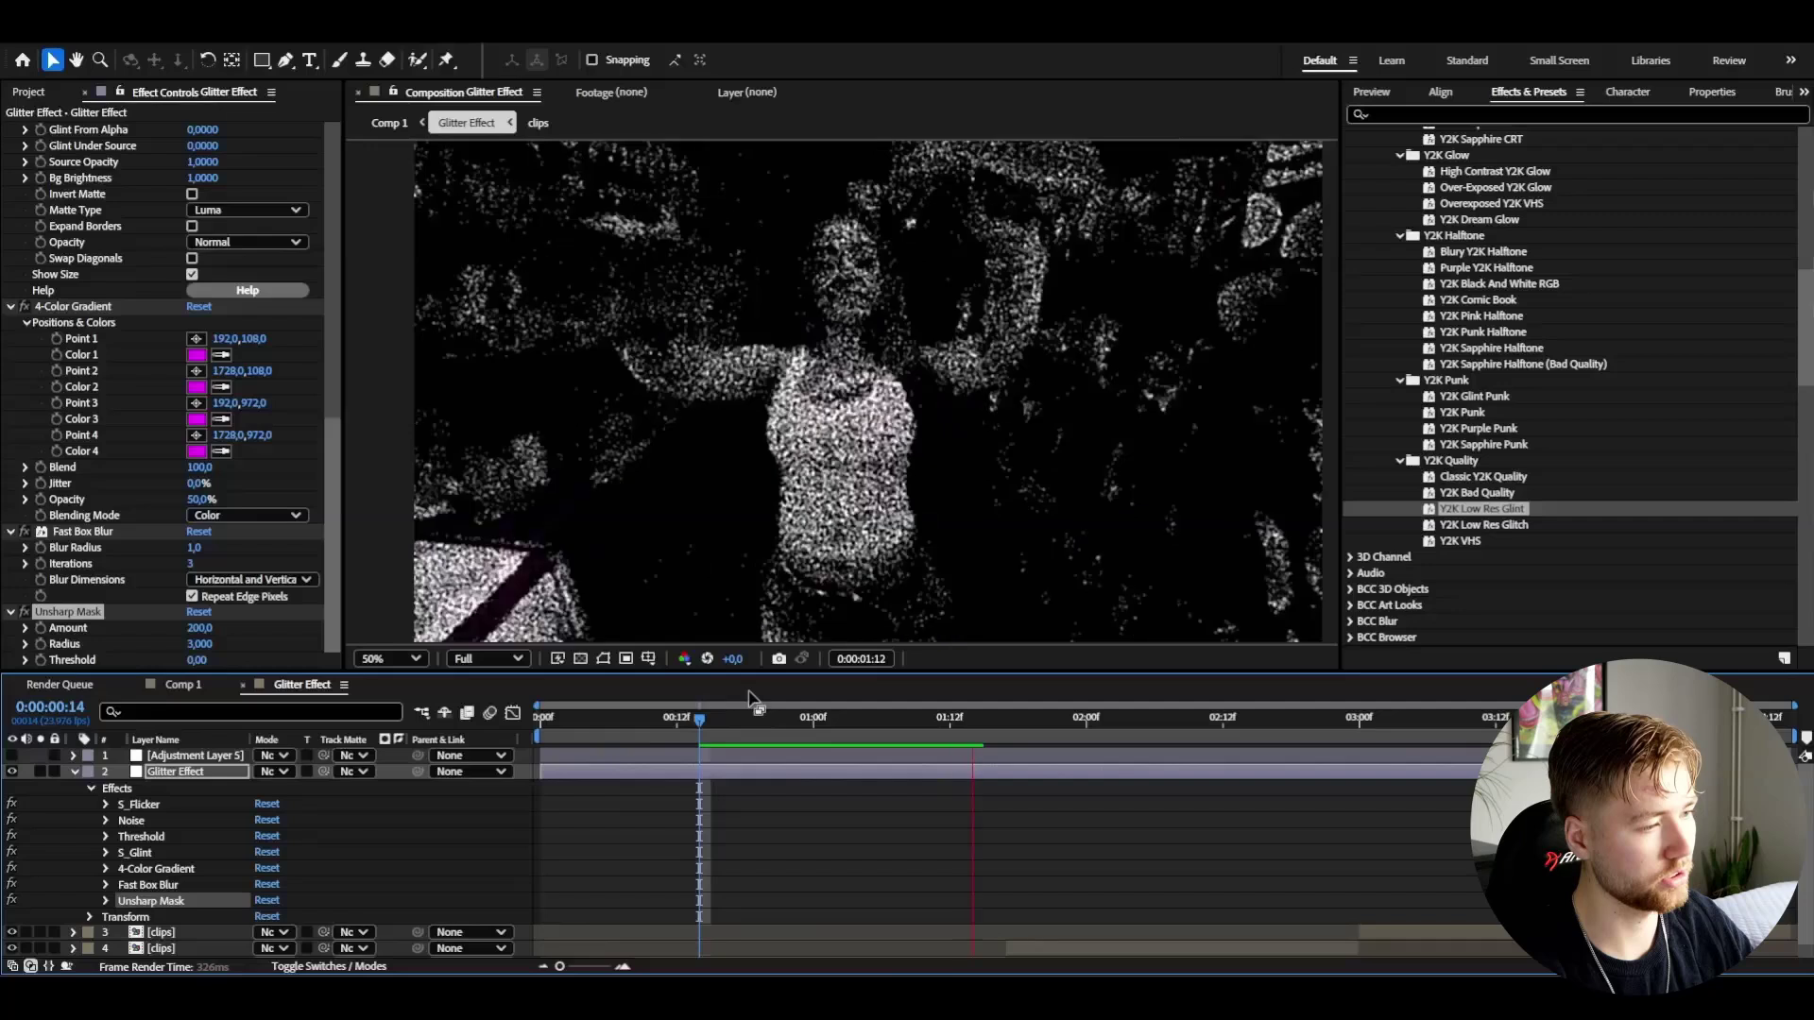
Lower the S_Glint threshold to 0.3 and preview the glow across the timeline.
scroll(124, 498, "up", 5)
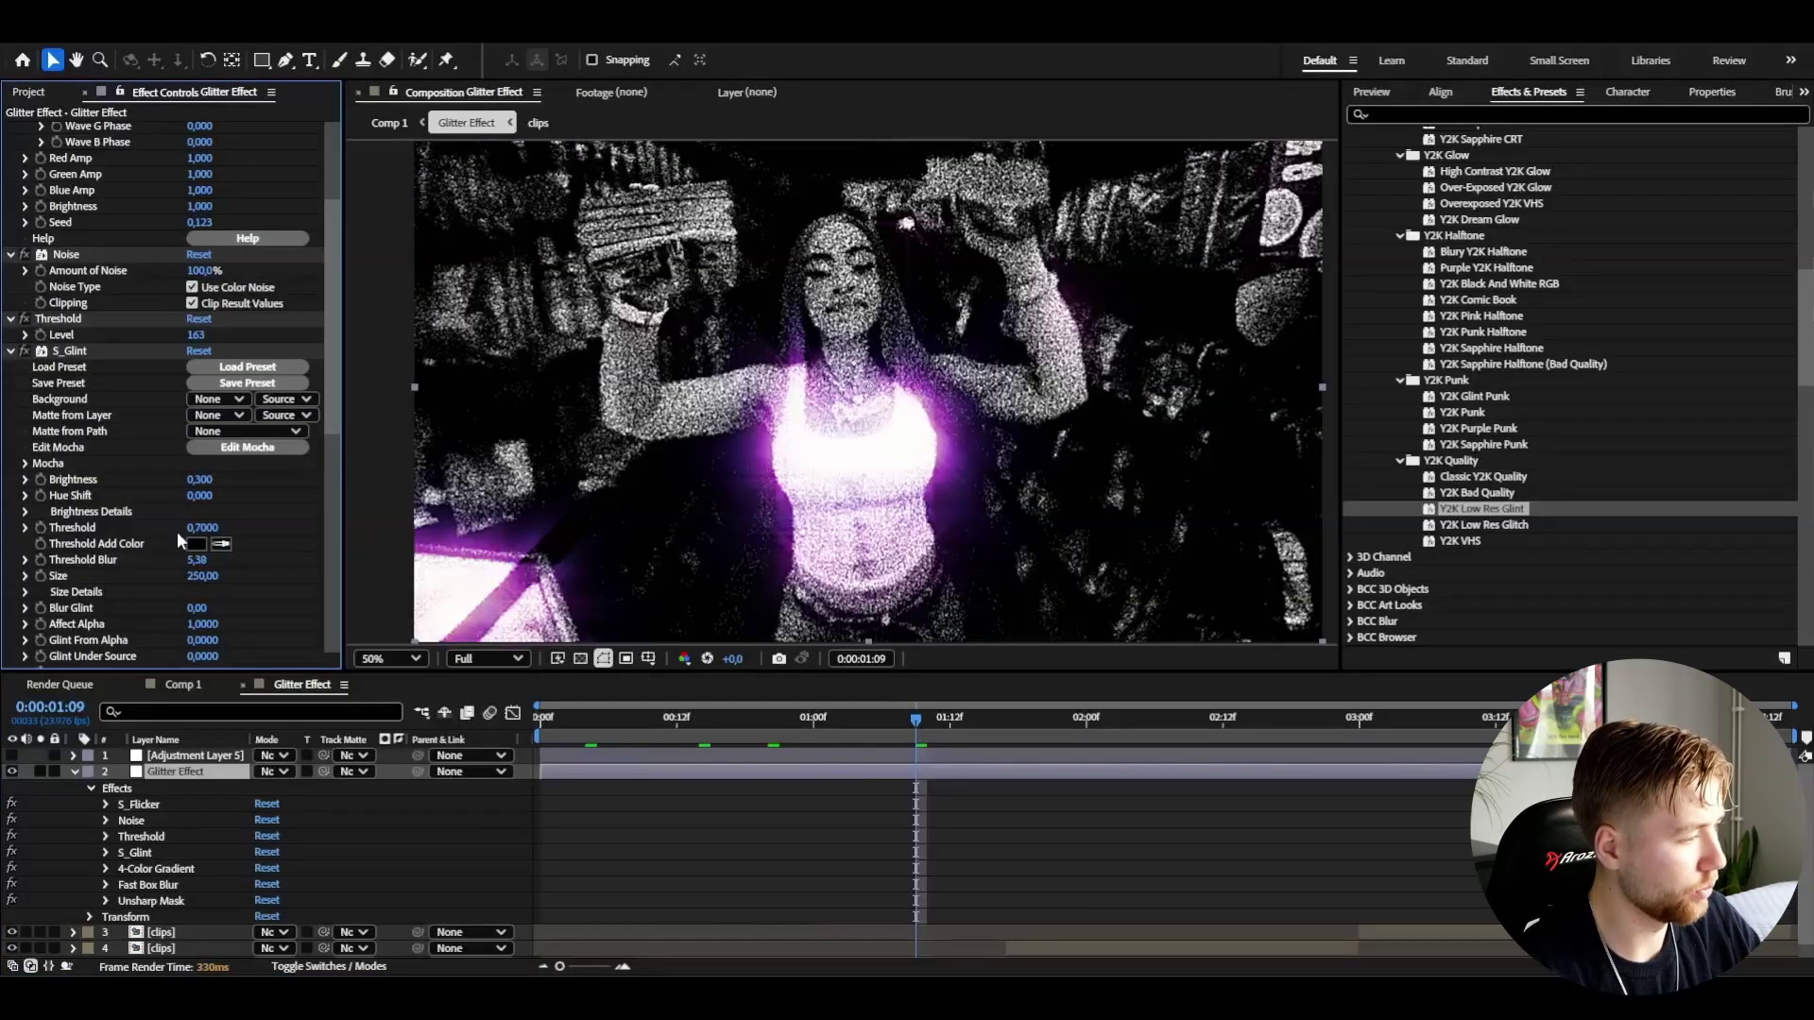
left_click_drag(196, 527, 170, 527)
left_click(665, 718)
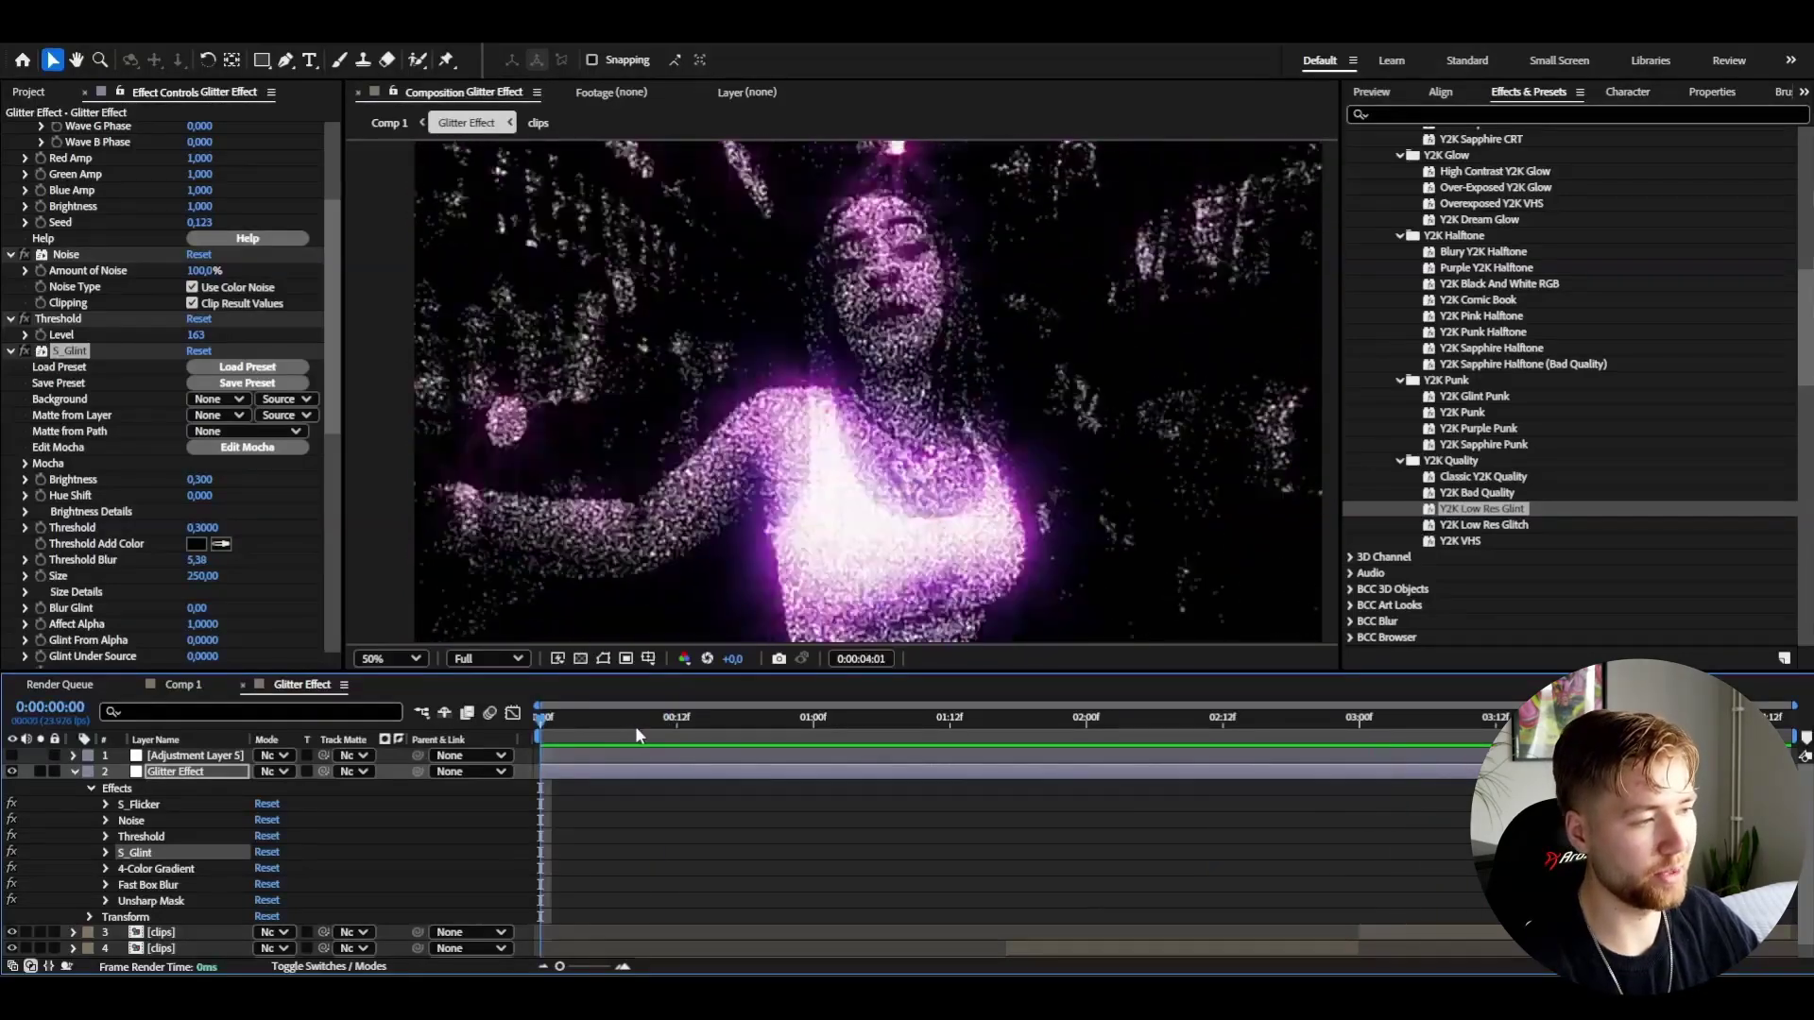
left_click_drag(635, 724, 779, 724)
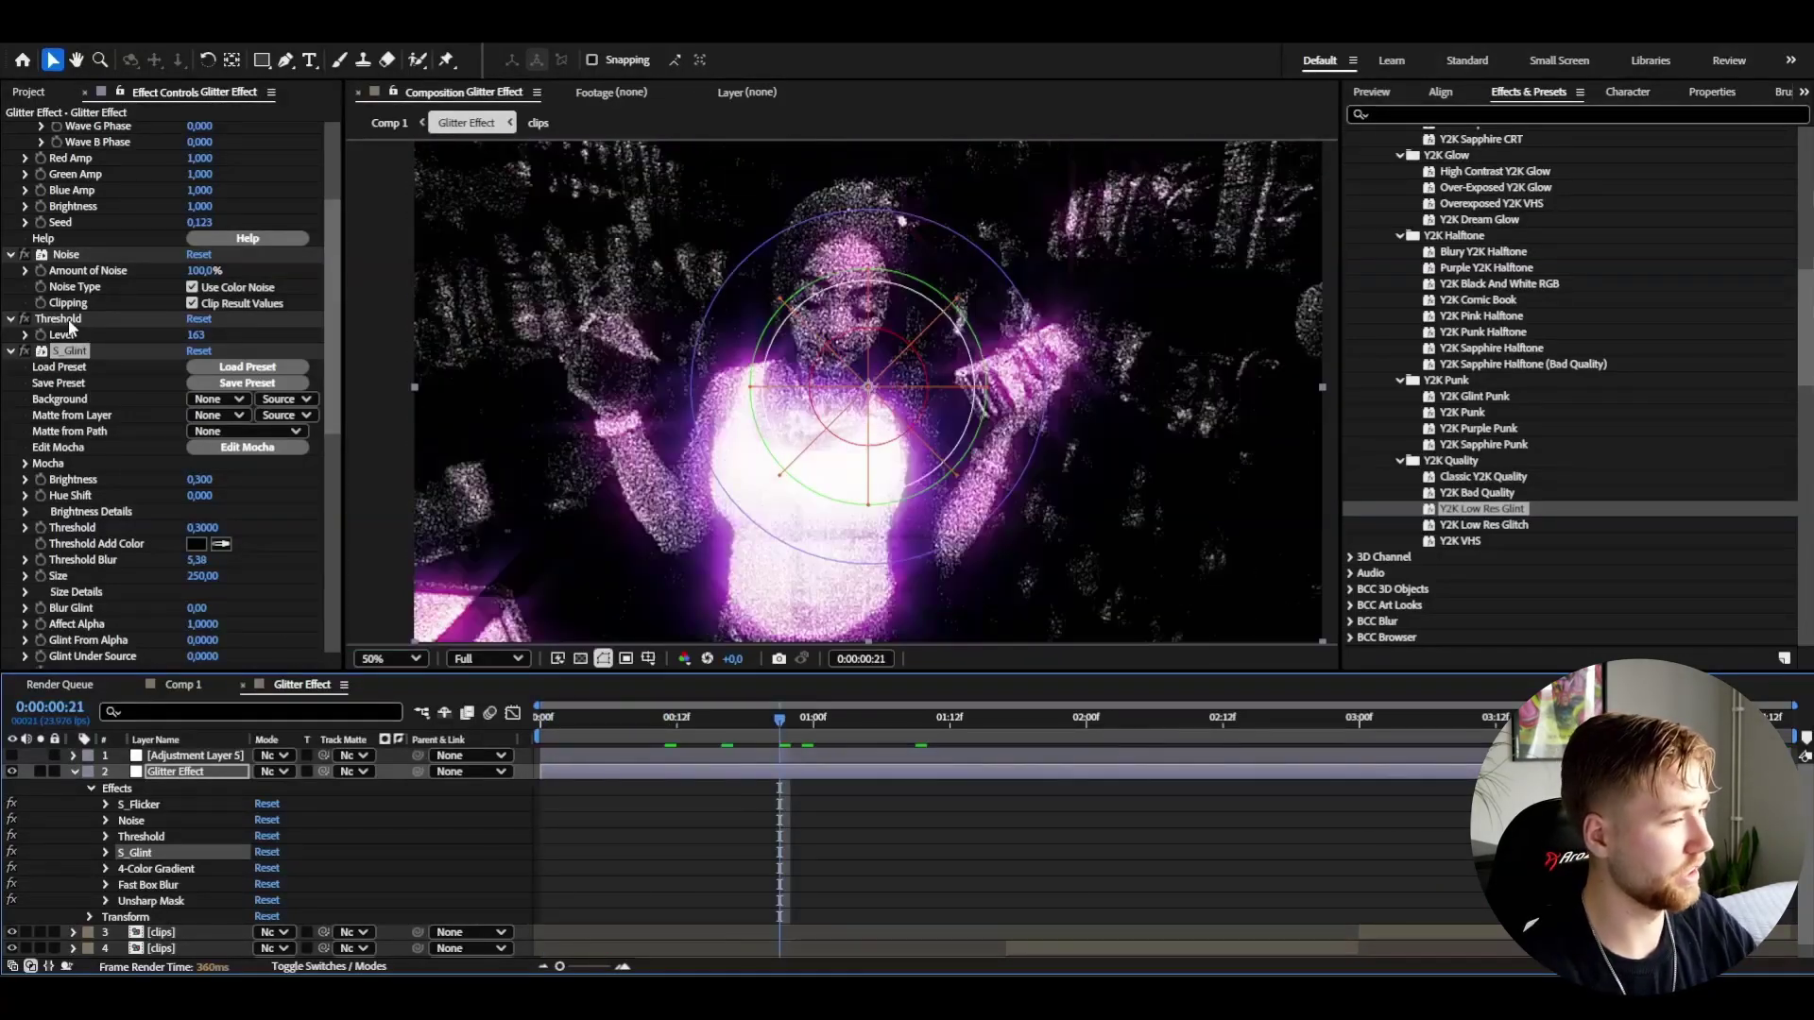
Select all effects on the Glitter Effect layer and collapse their settings.
left_click(67, 321)
key("ctrl+a")
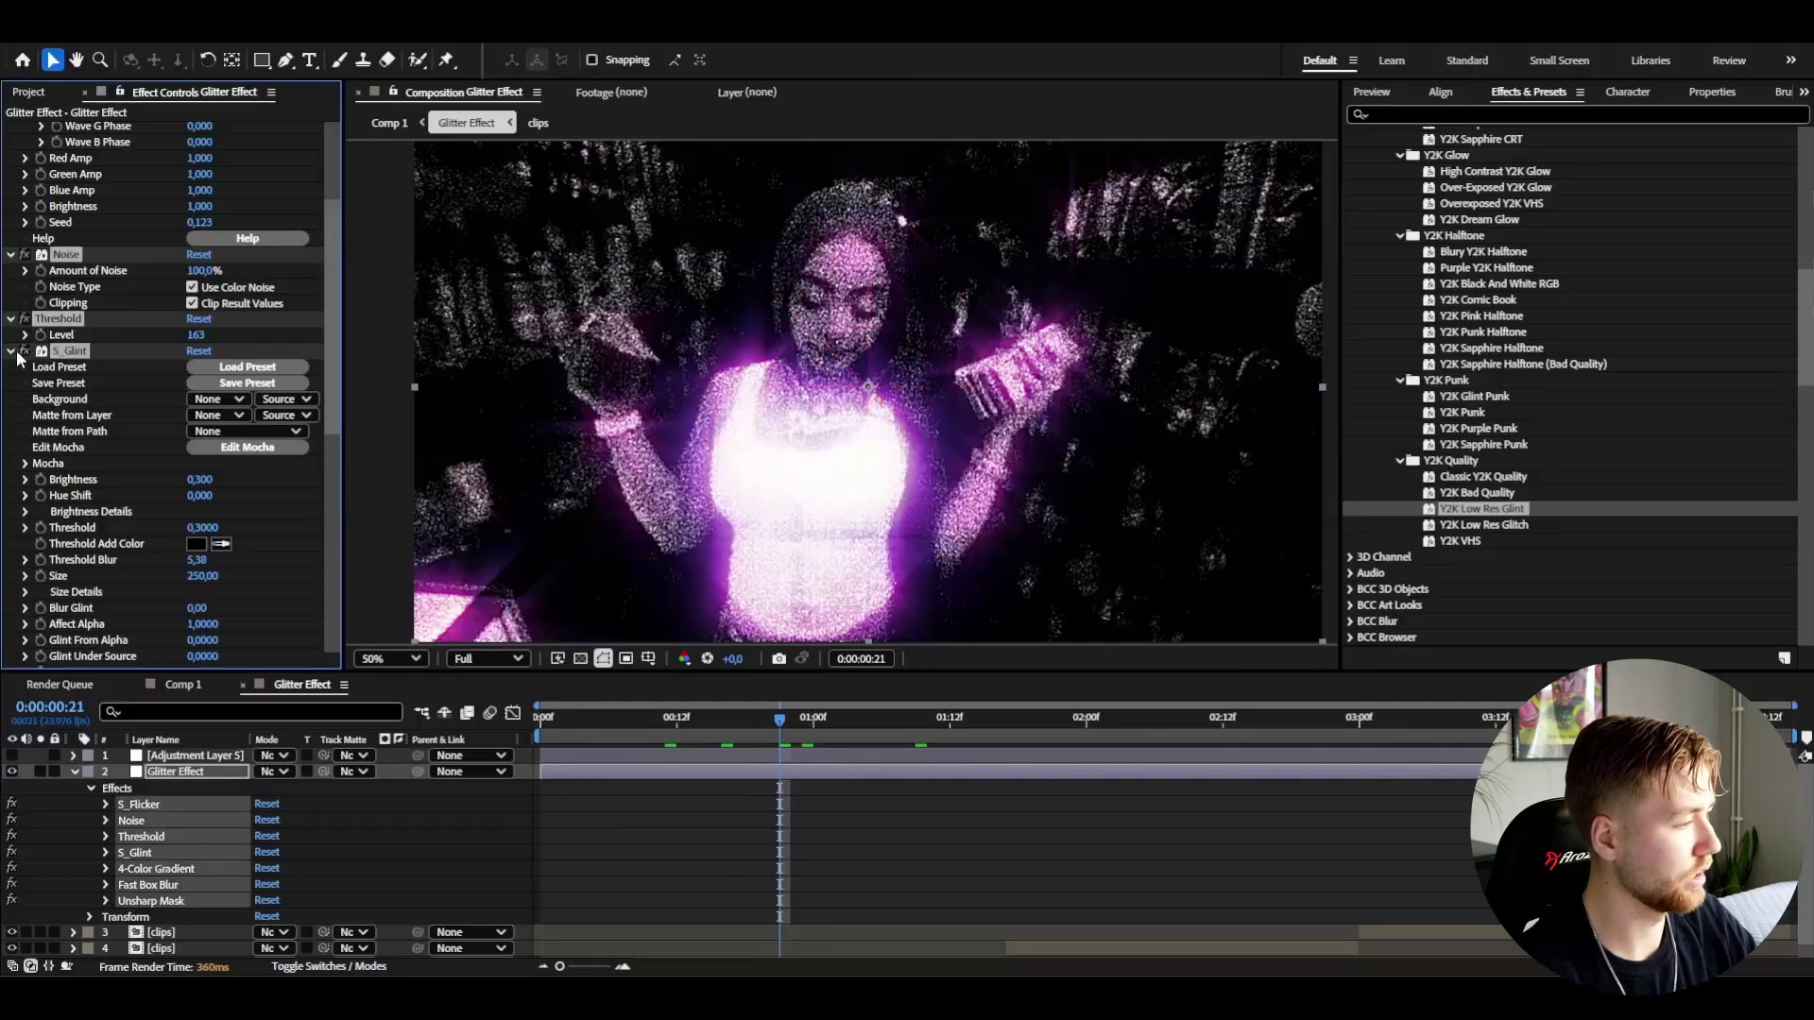
left_click(10, 351)
left_click(10, 351)
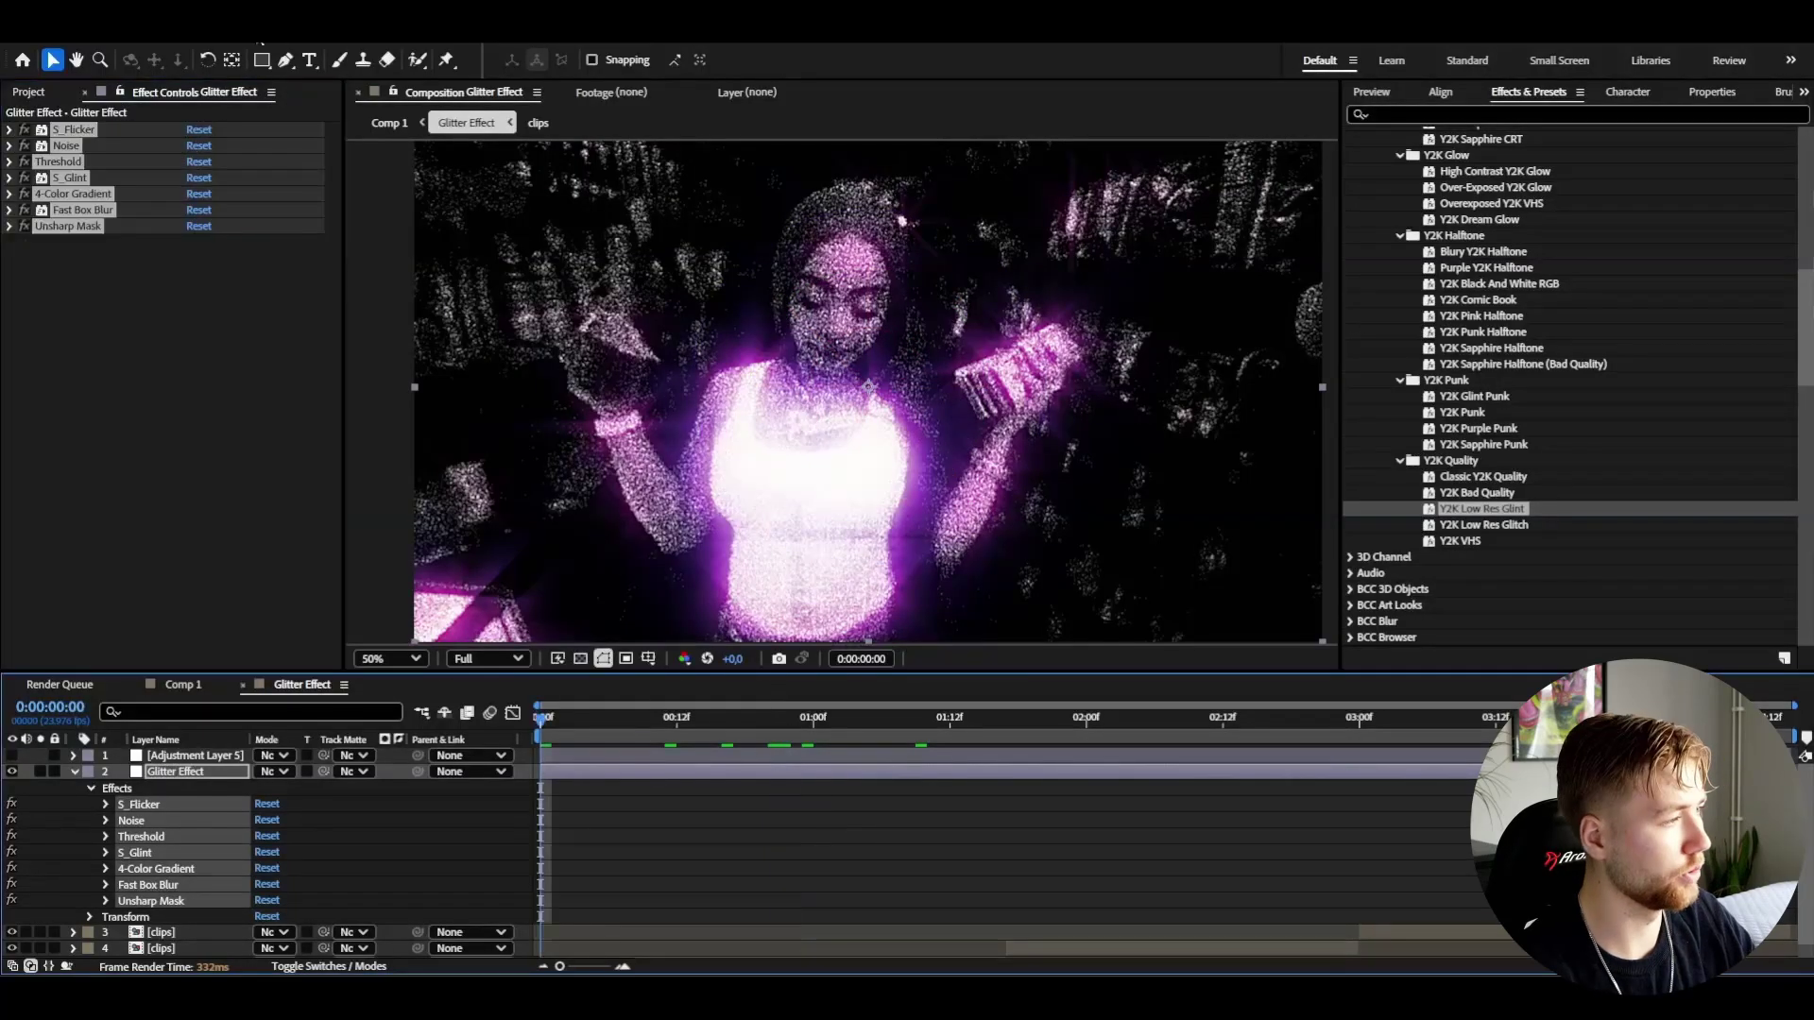
Save the selected effects as an animation preset named Glitter Effect in the Tutorial PRESETS folder.
left_click(248, 38)
left_click(266, 54)
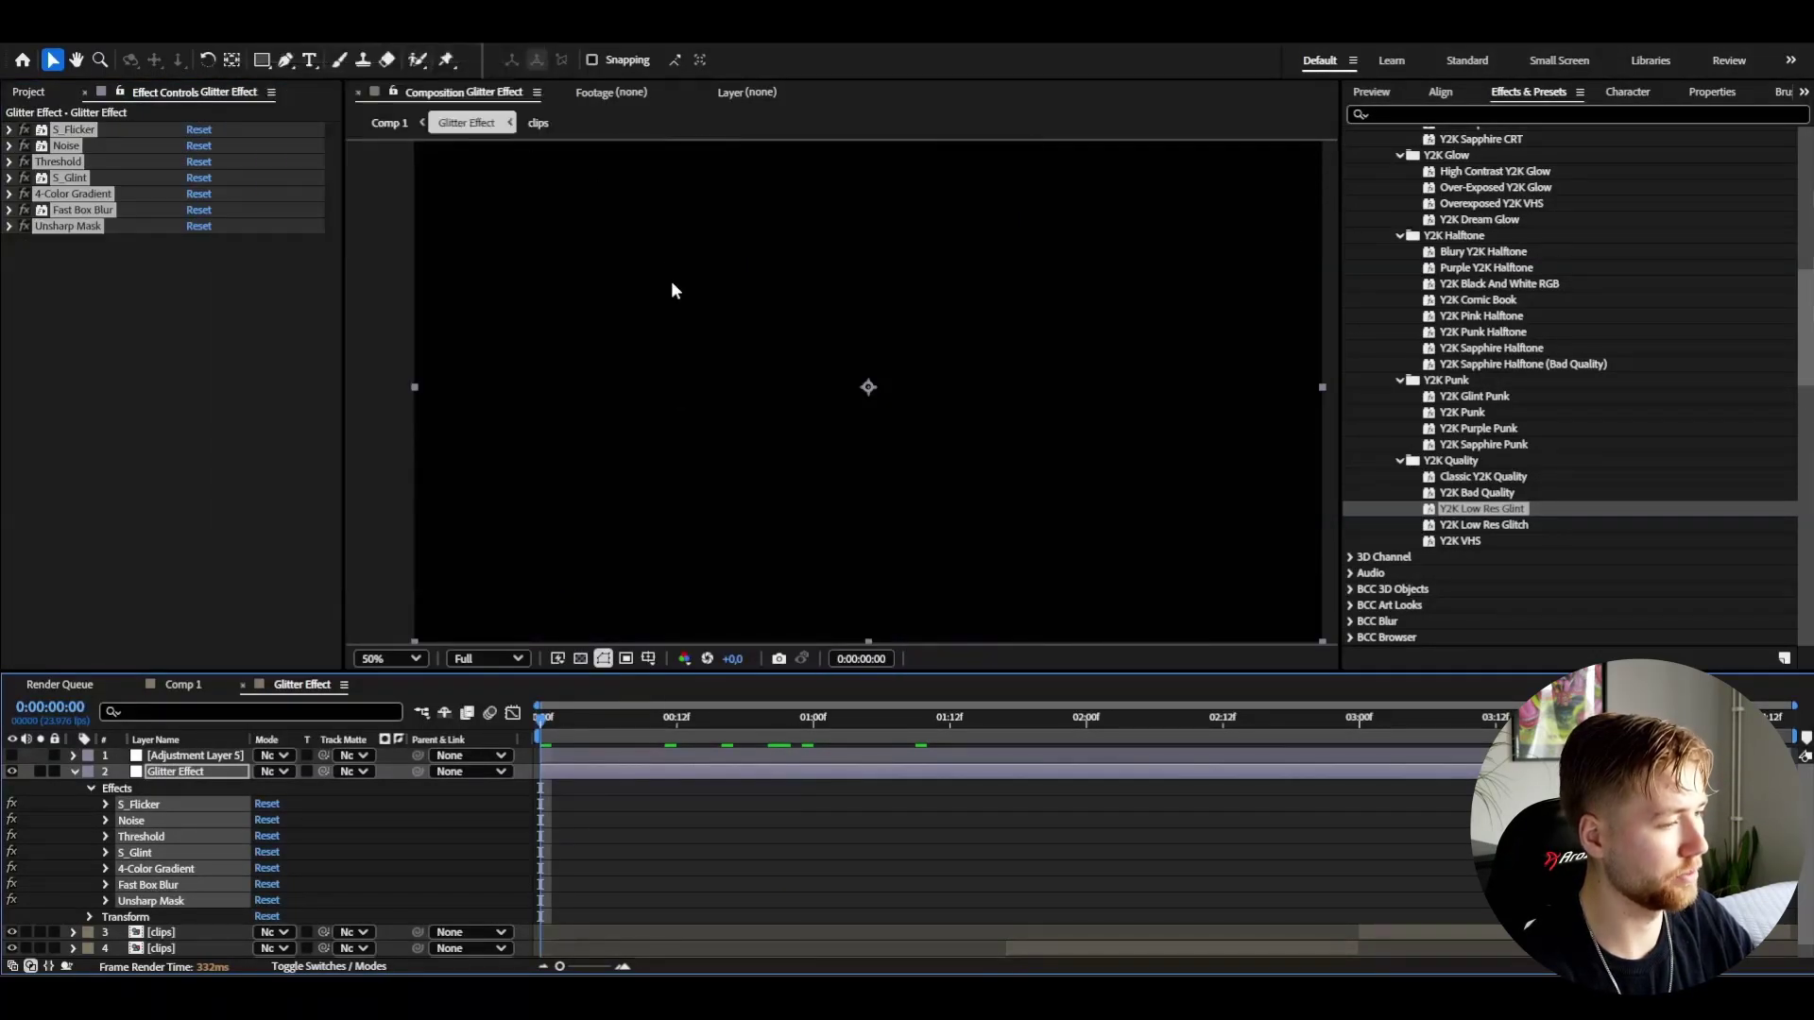
key("BackSpace")
type("G")
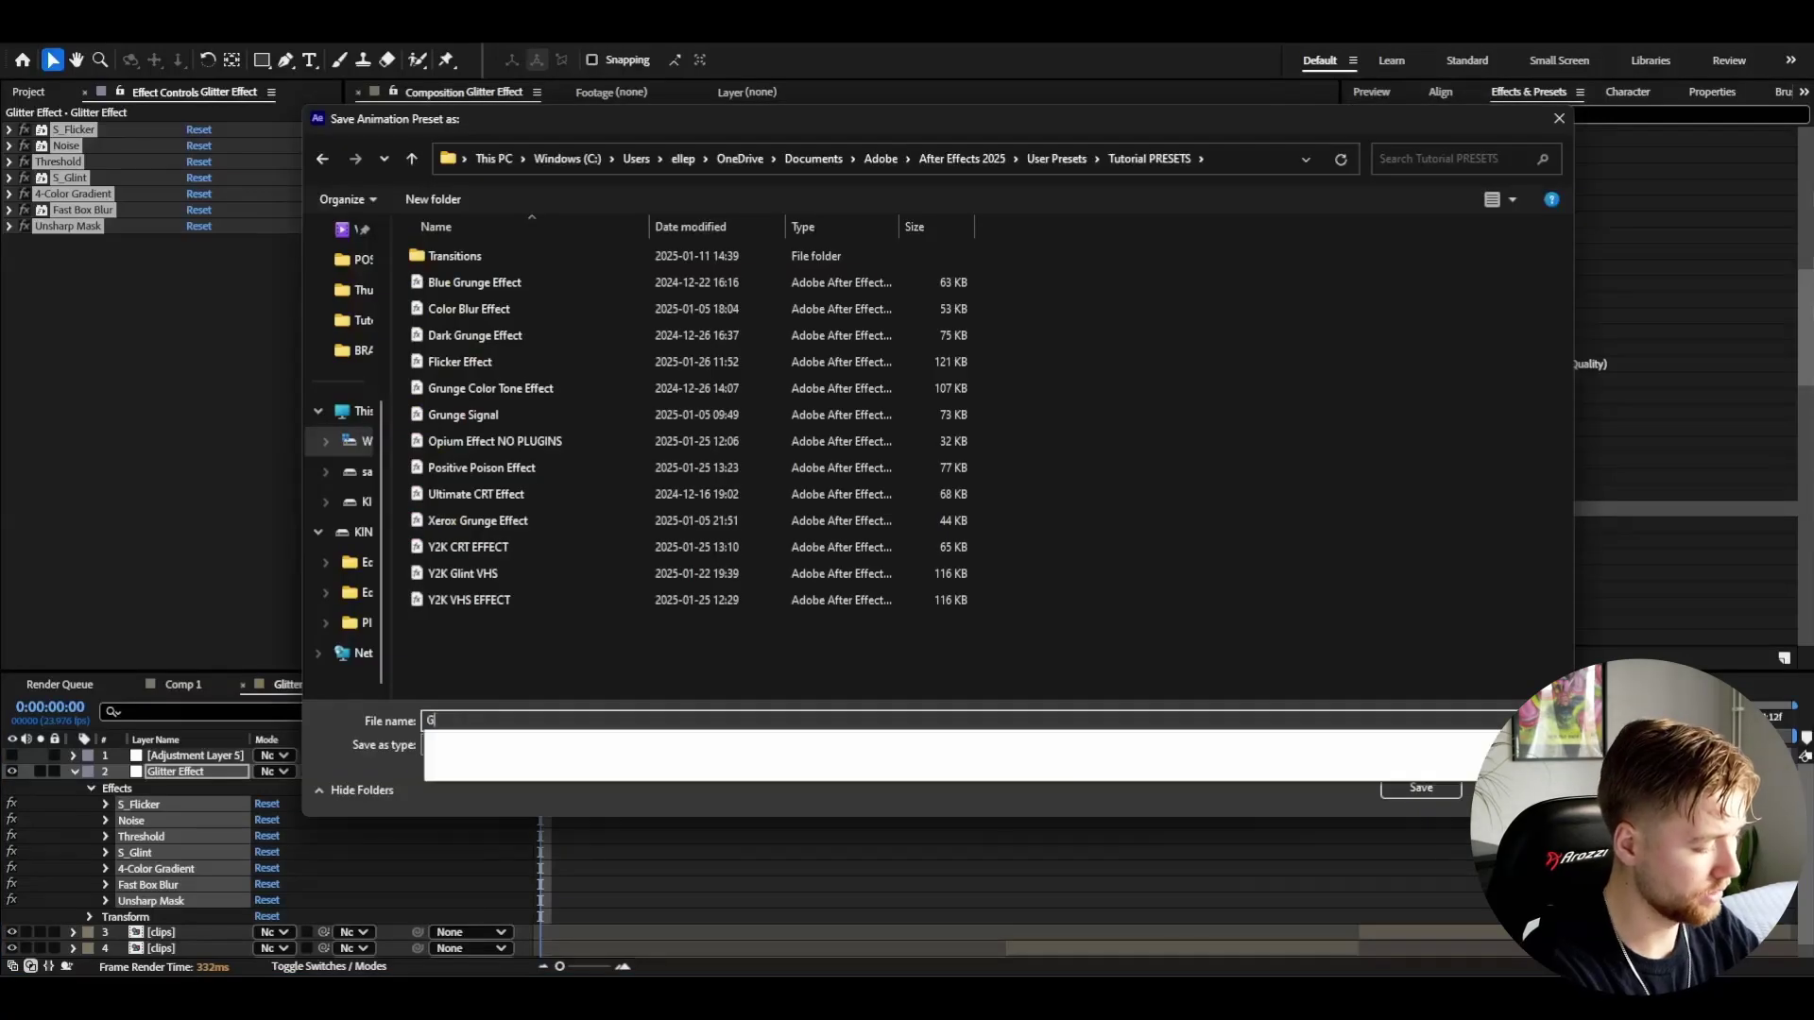
type("litter Effect")
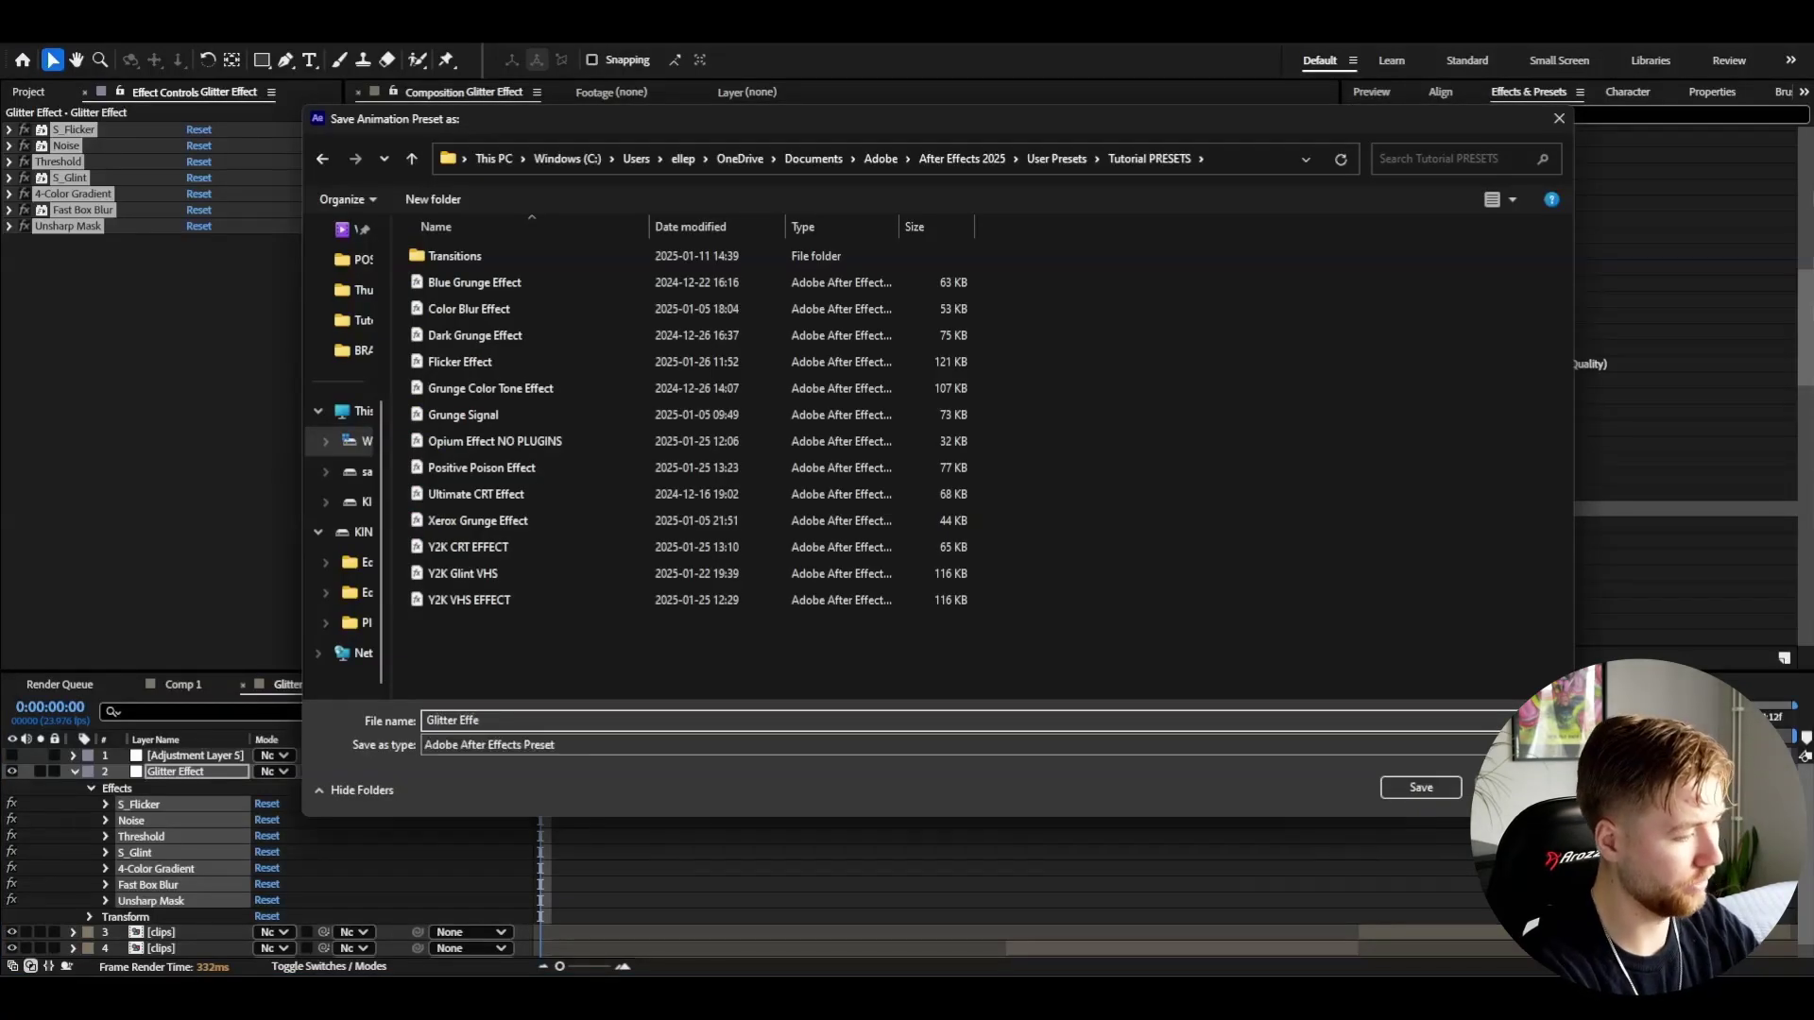